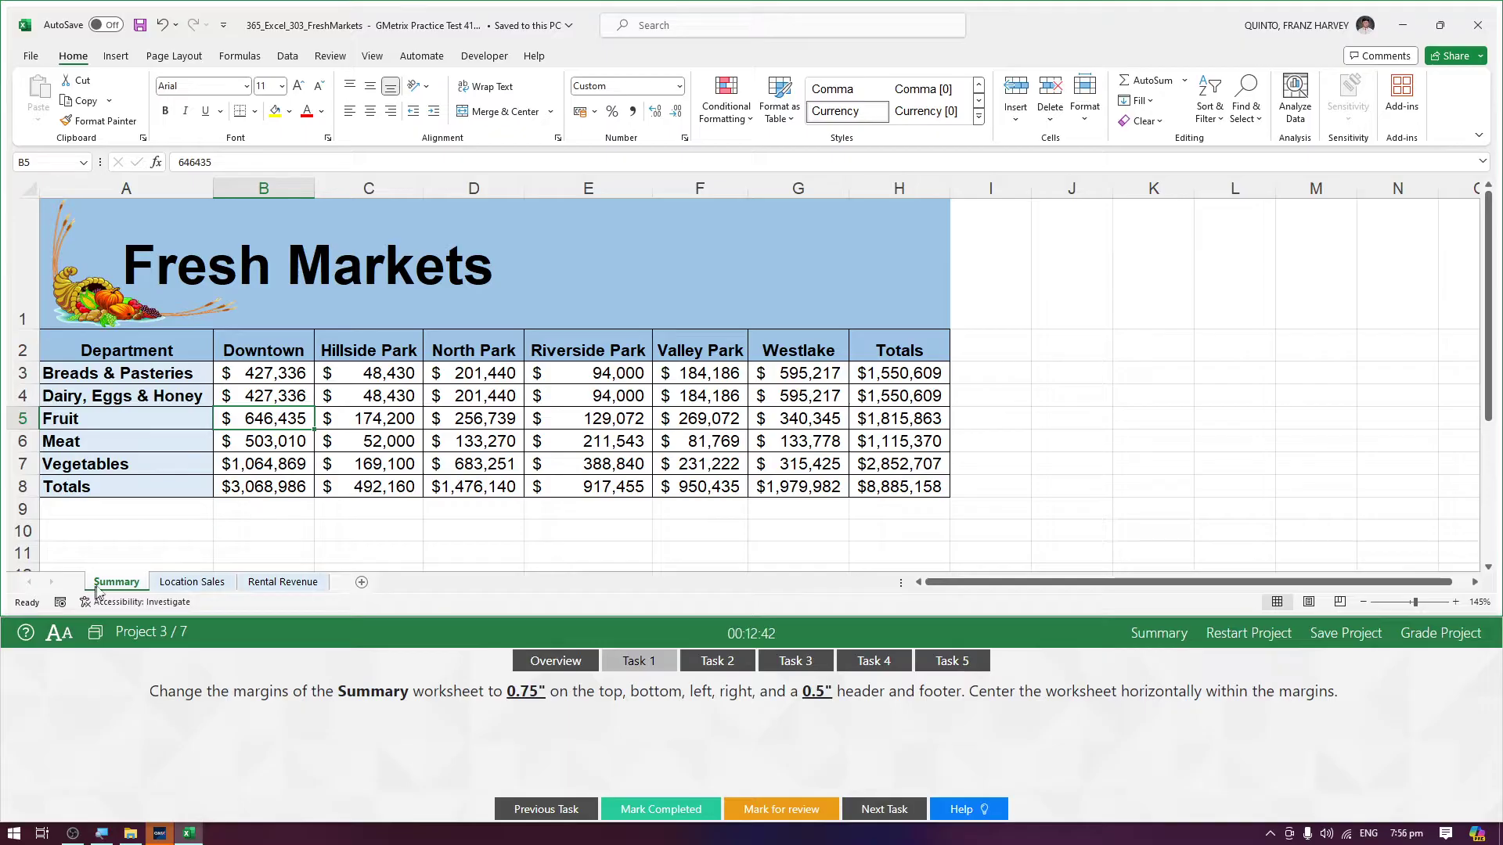
Step: Look through the Location Sales and Rental Revenue sheets, then return to Summary
click(192, 583)
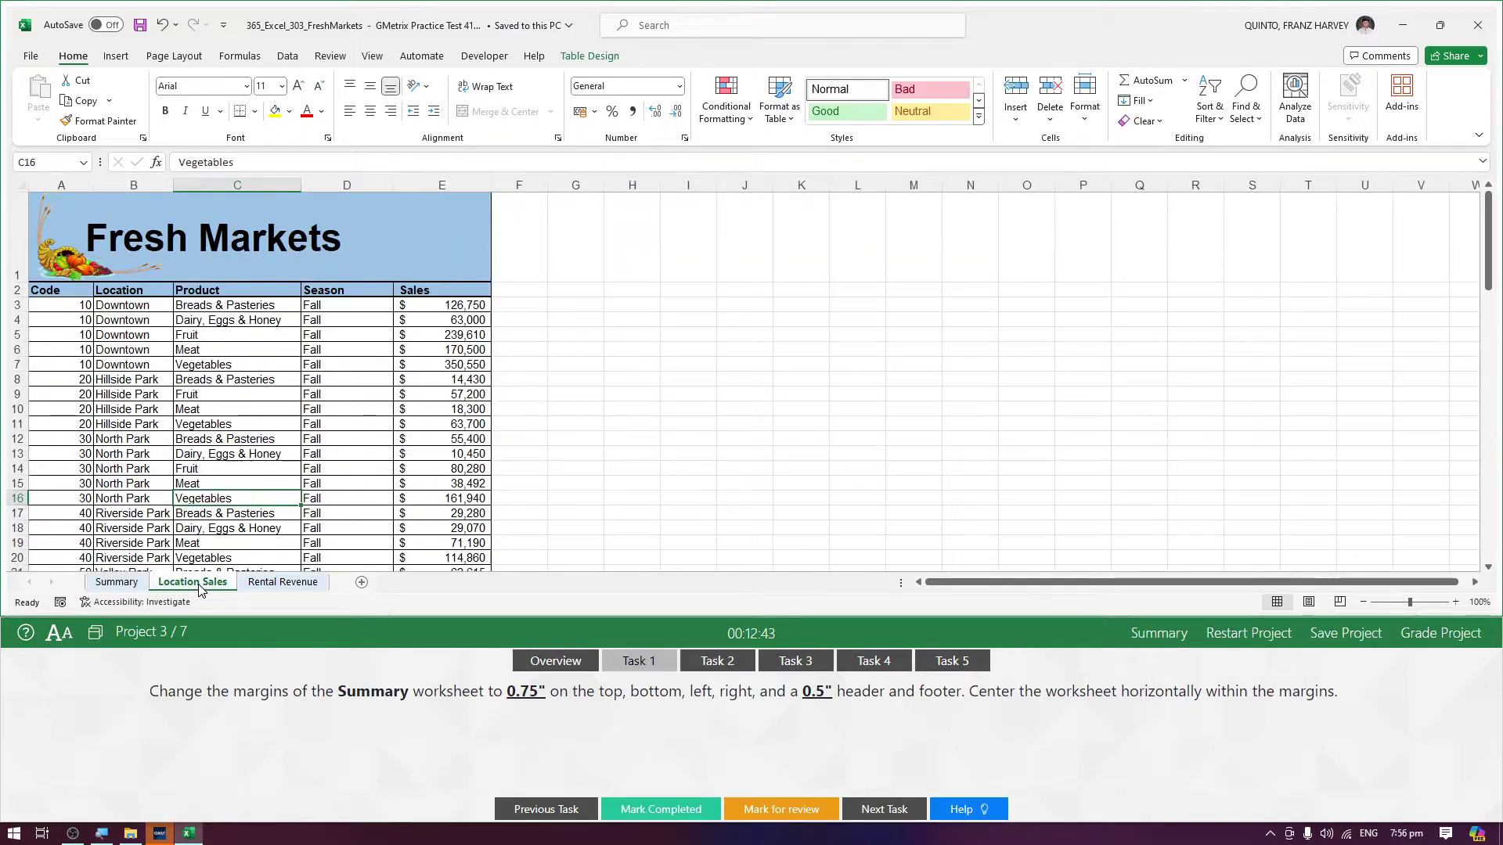
click(283, 583)
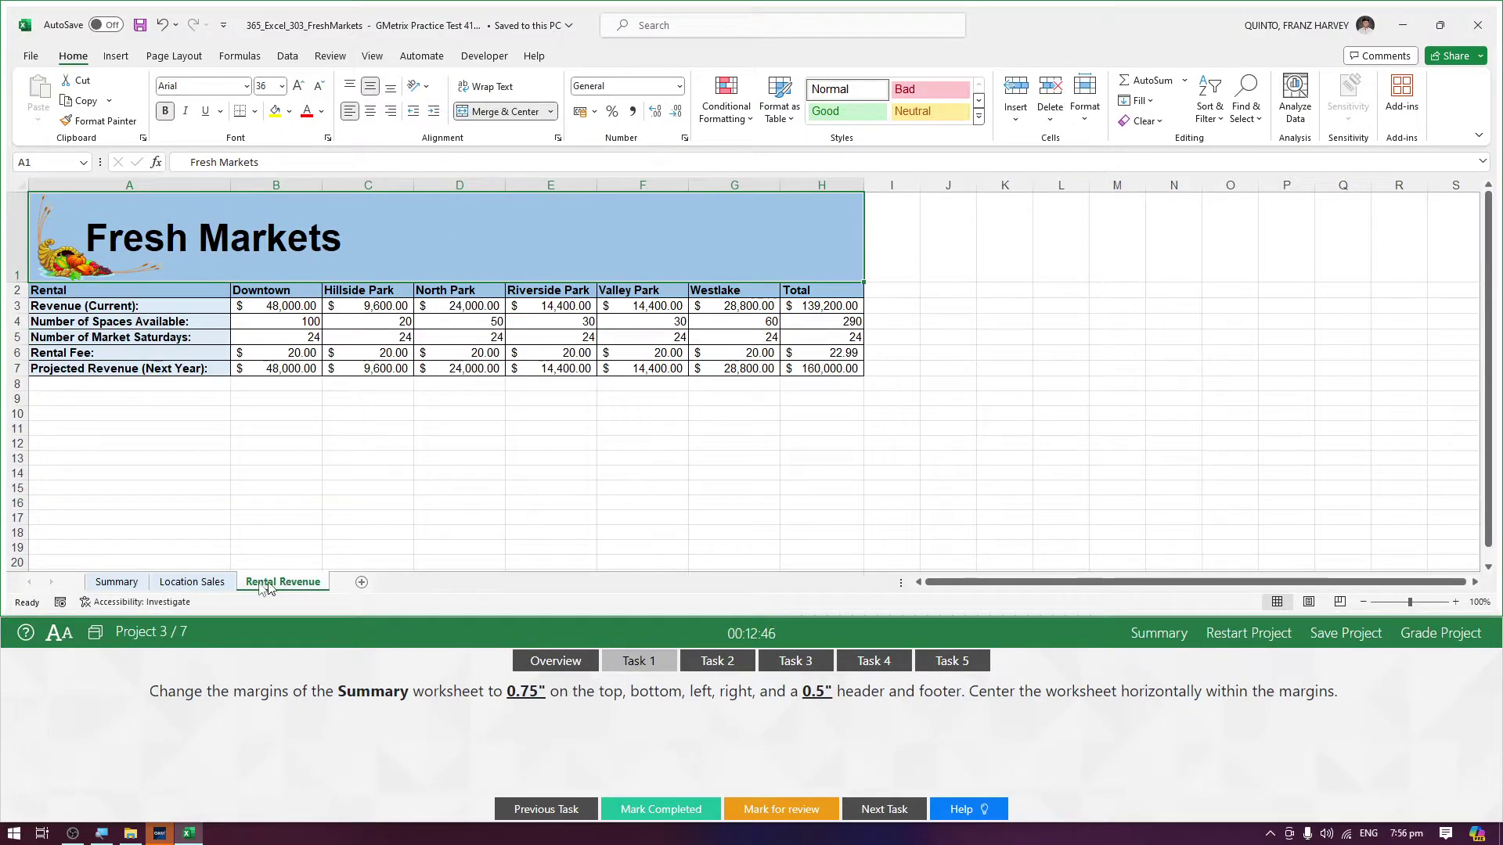
click(116, 582)
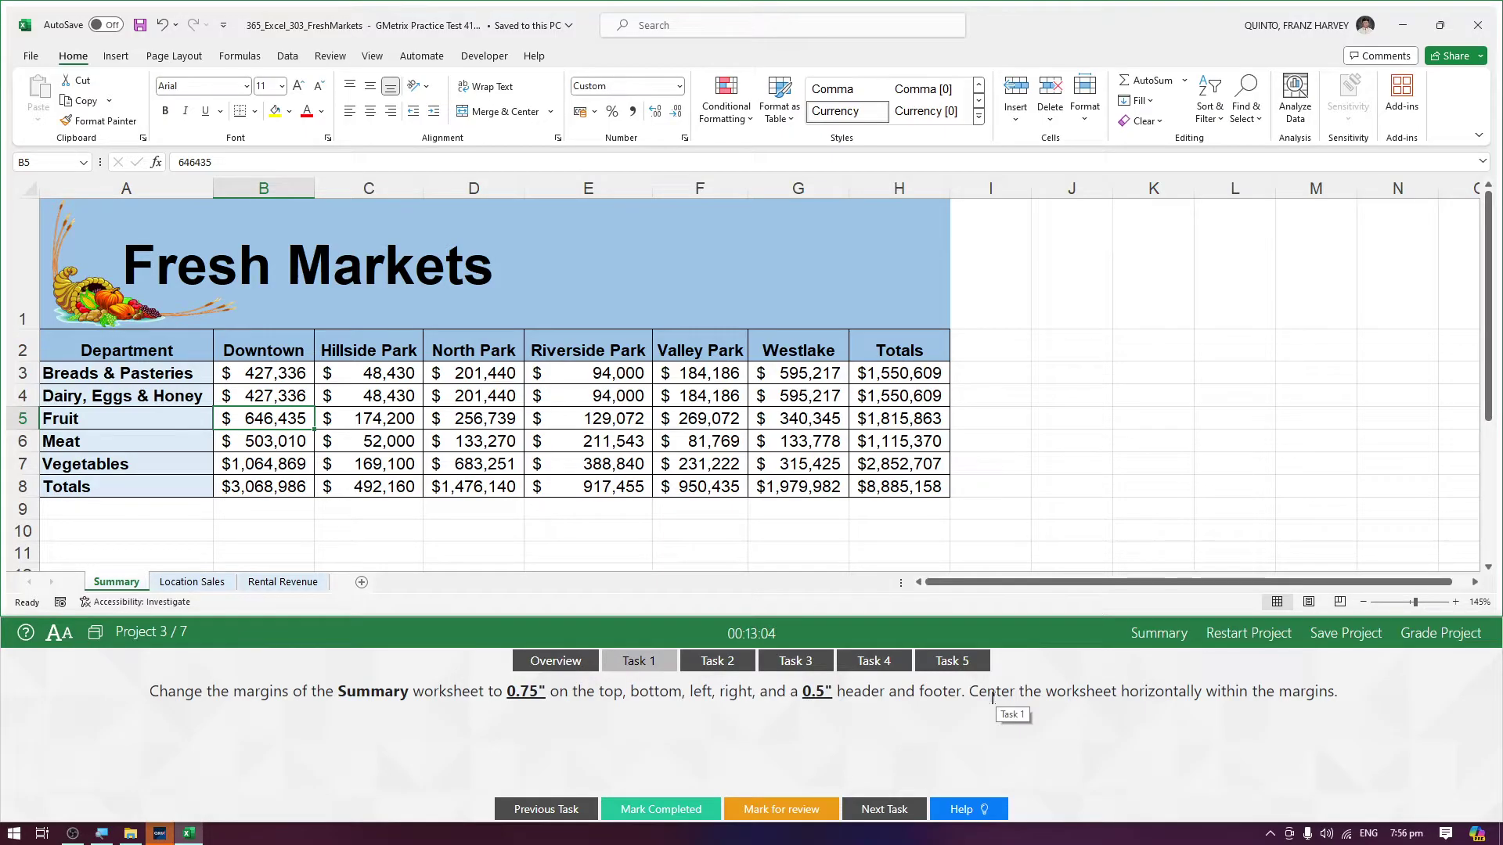
click(356, 691)
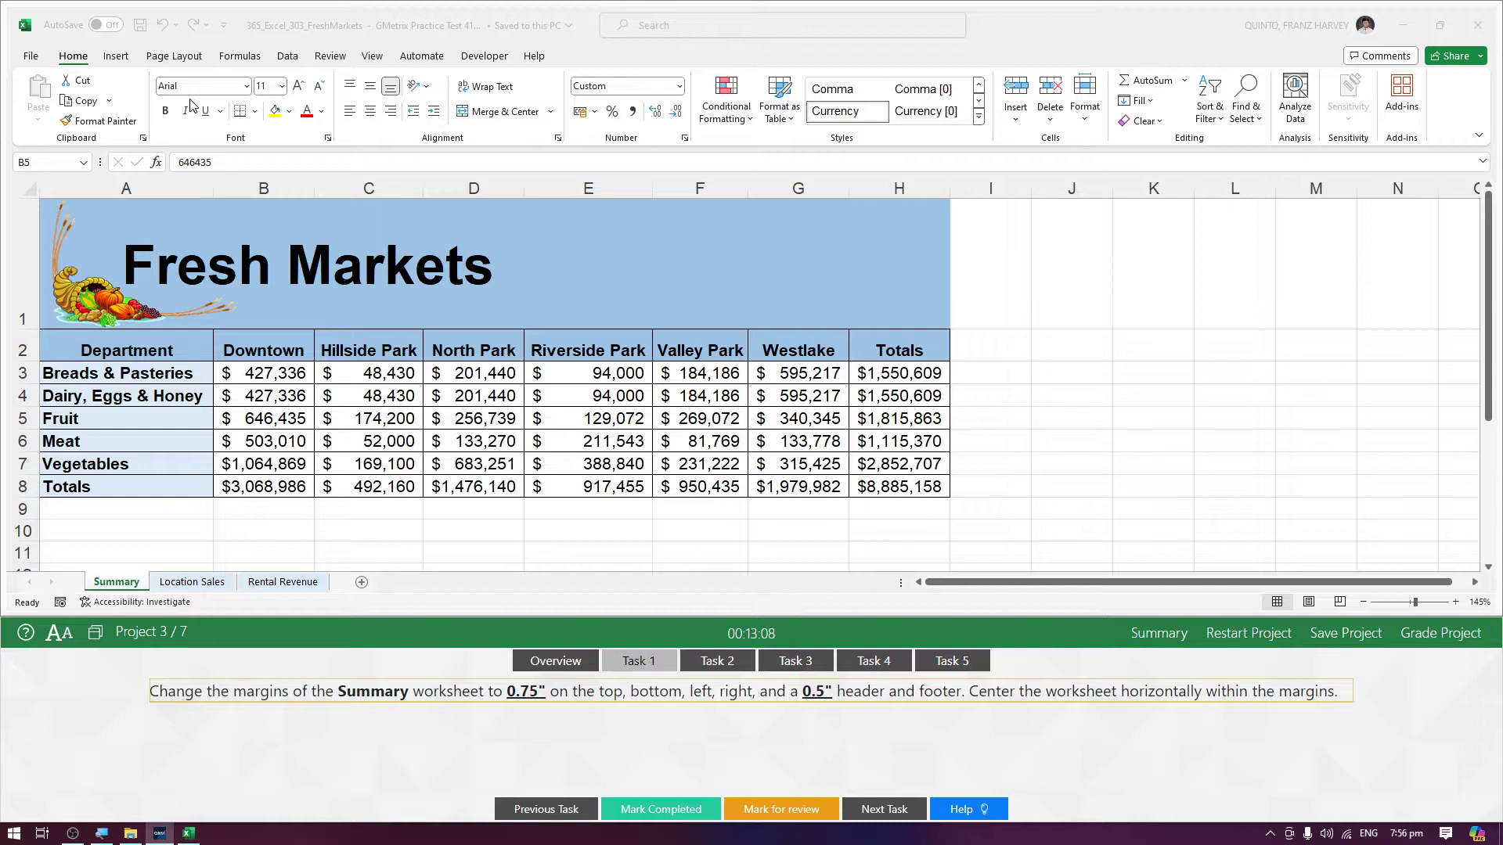
click(134, 583)
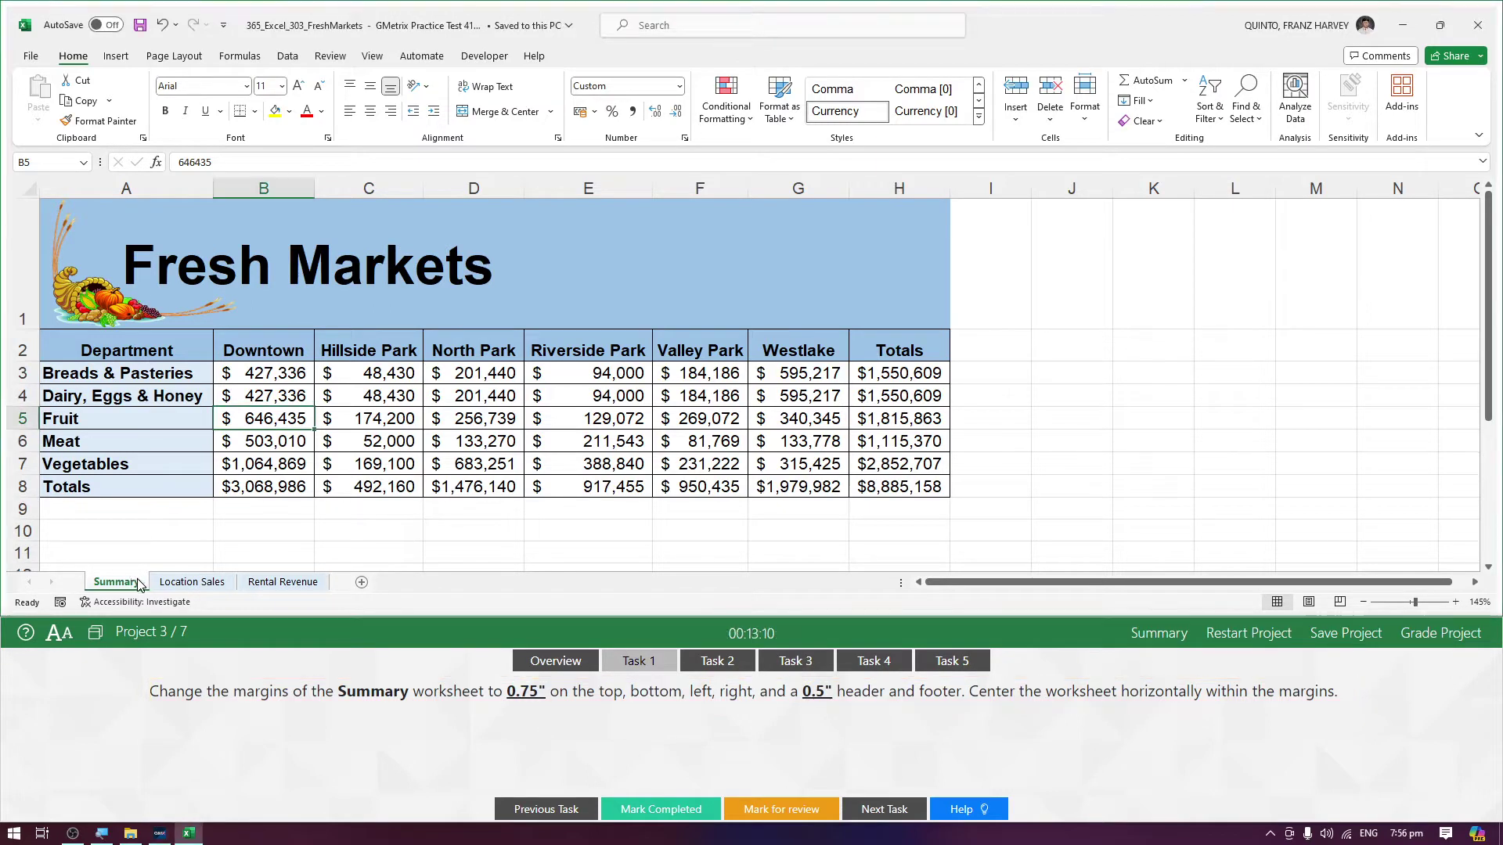
Step: Preview the Page Layout margin presets and Custom Margins dialog, cancelling without changes
click(175, 56)
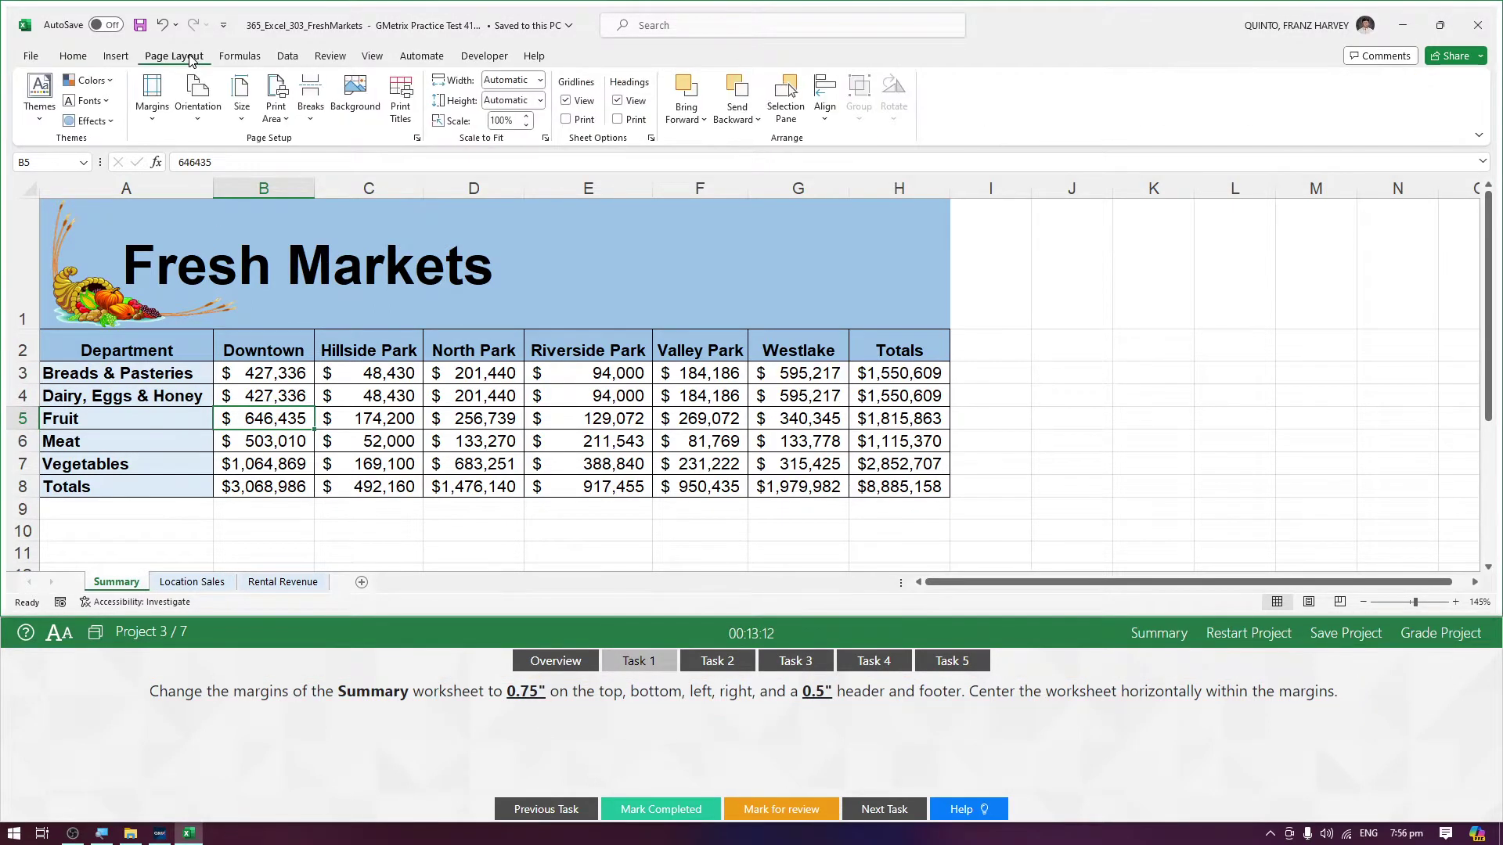
click(153, 118)
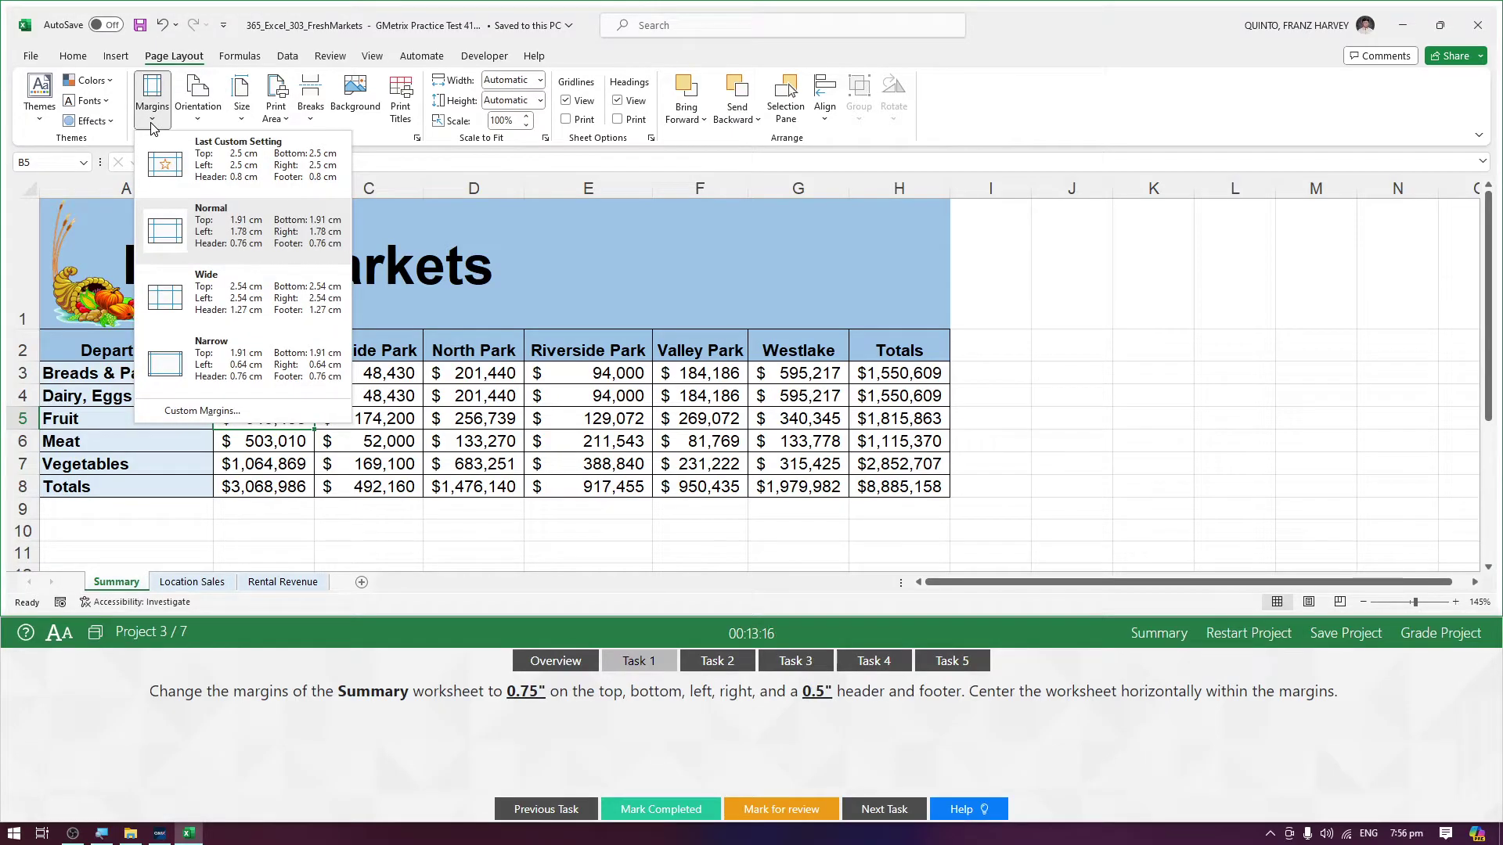
click(234, 412)
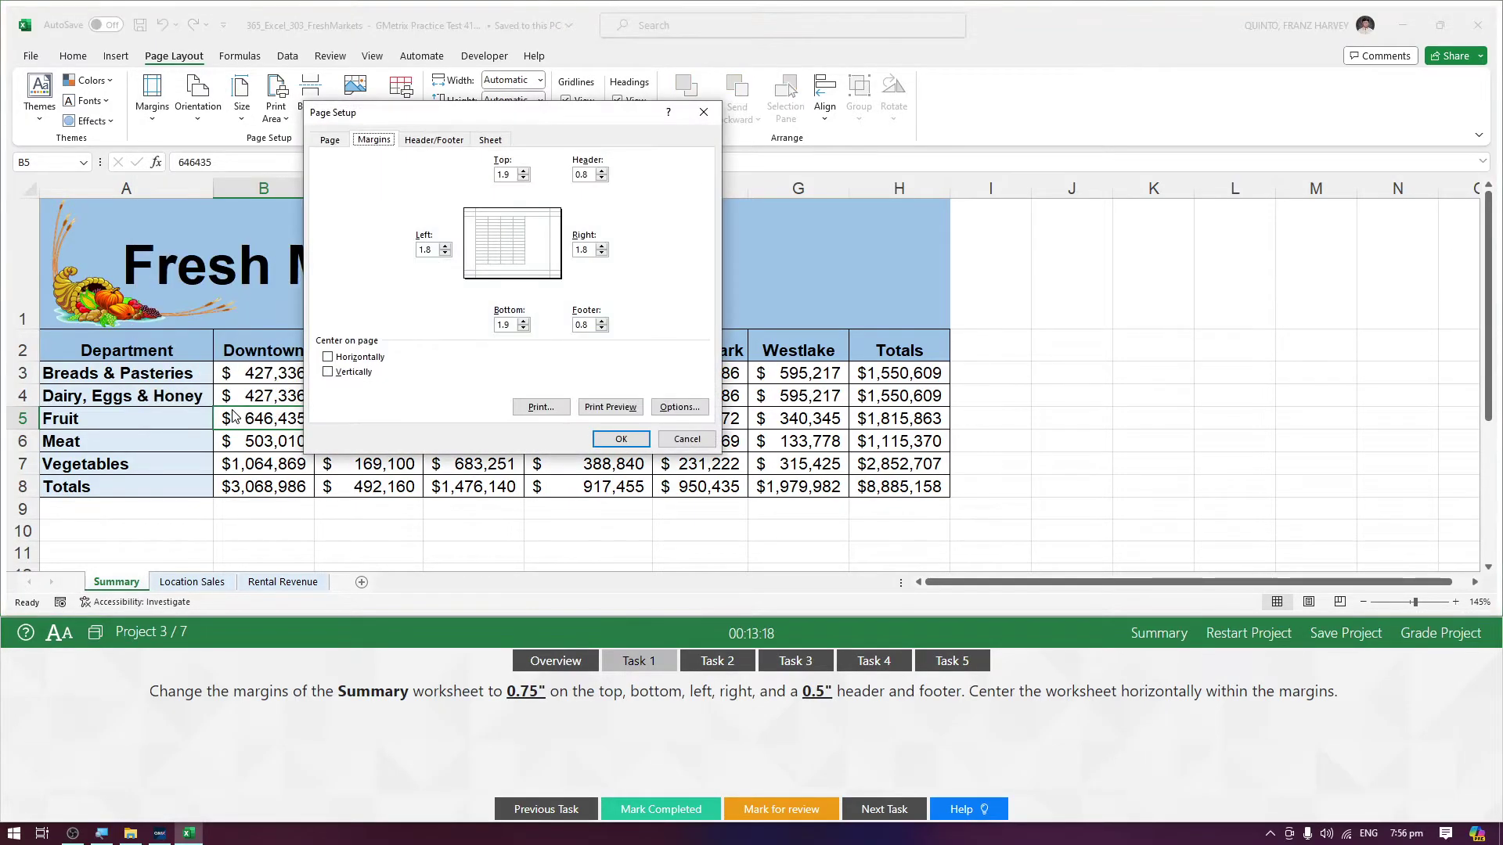
click(704, 112)
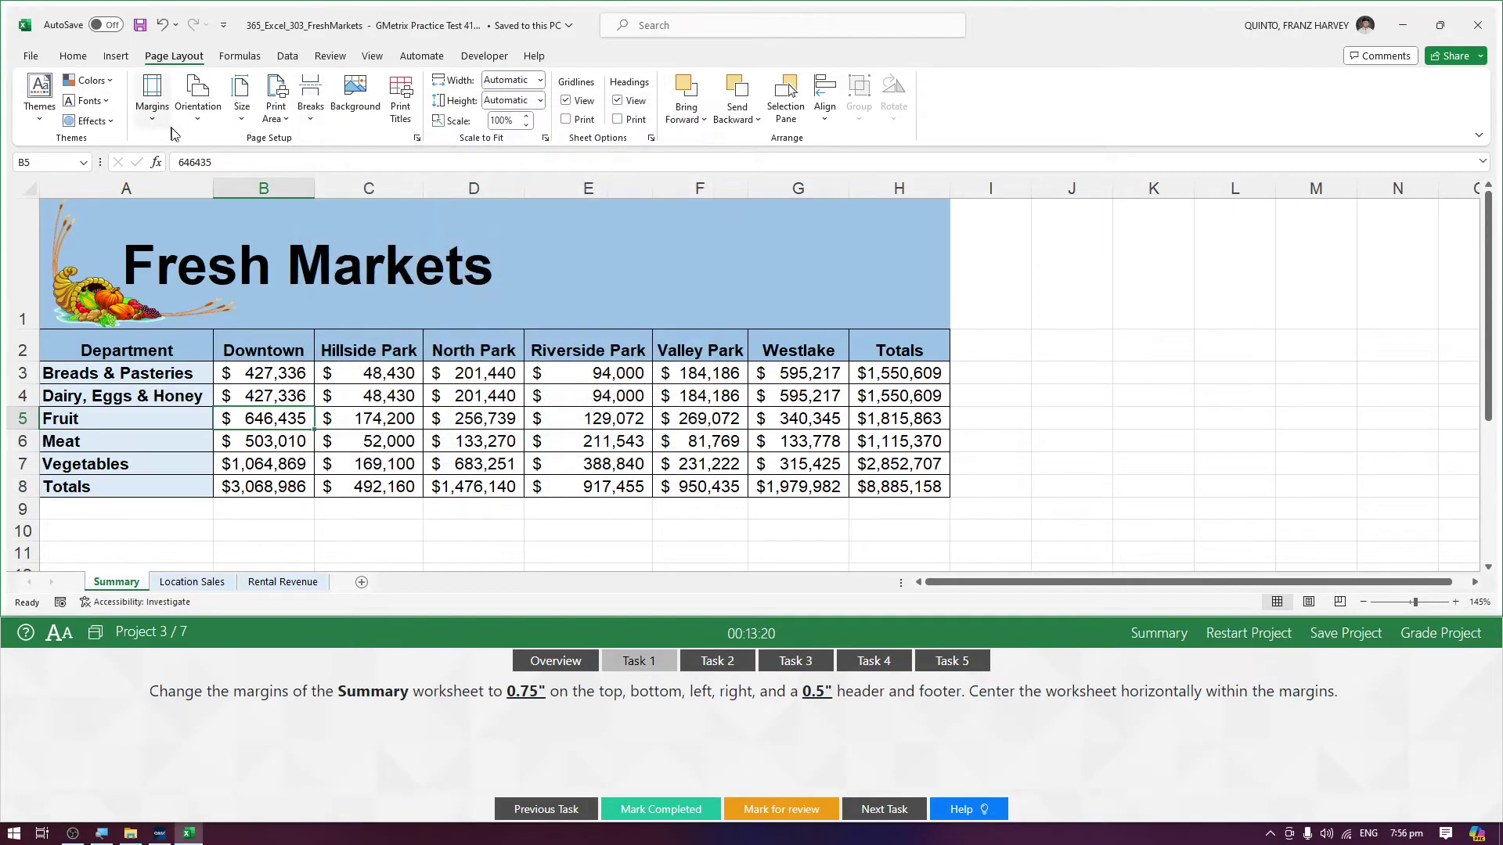
click(160, 121)
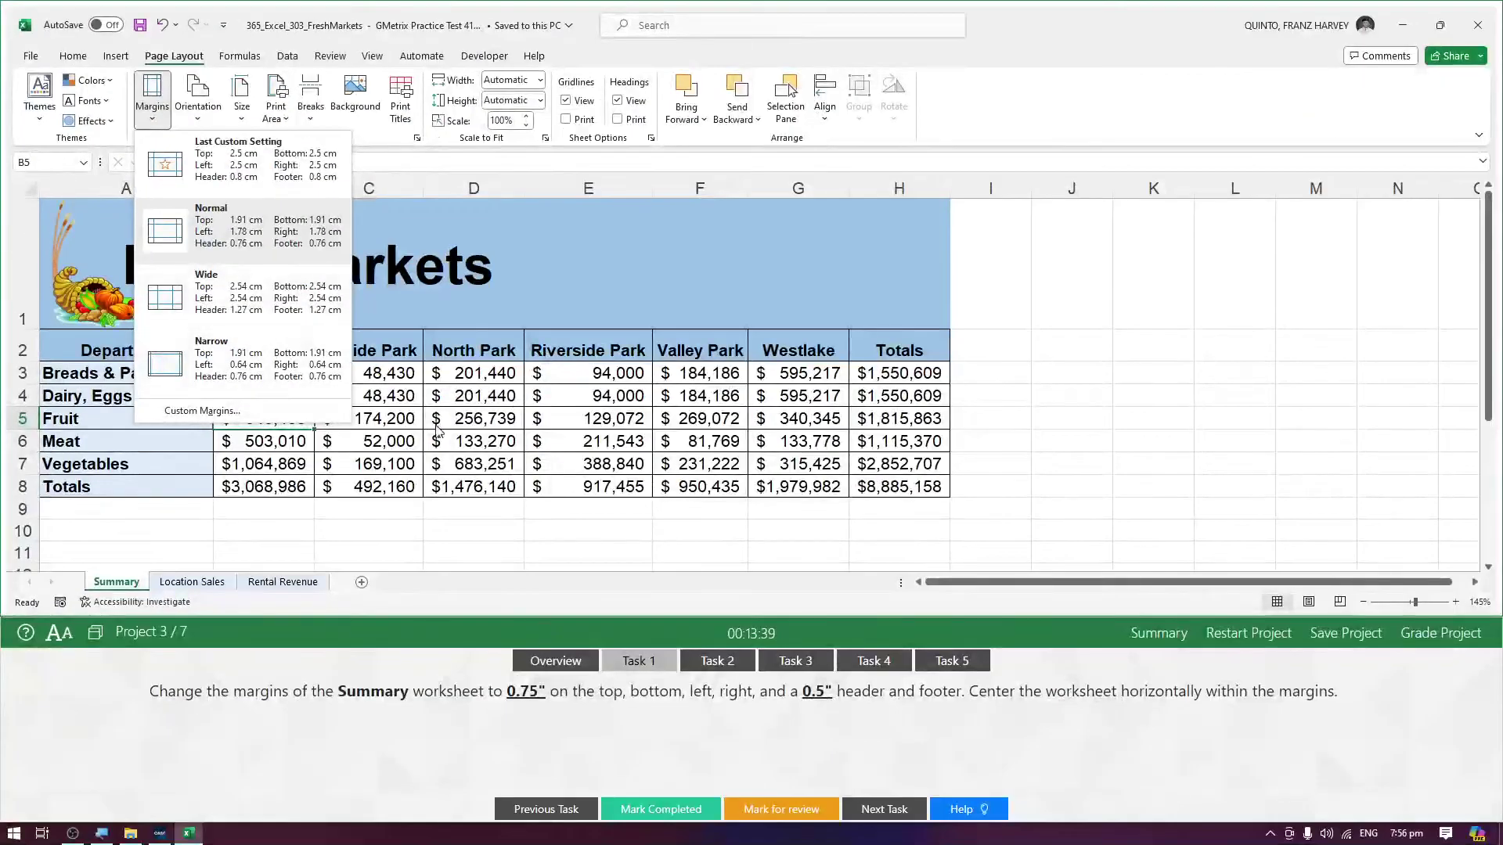
click(436, 426)
click(463, 416)
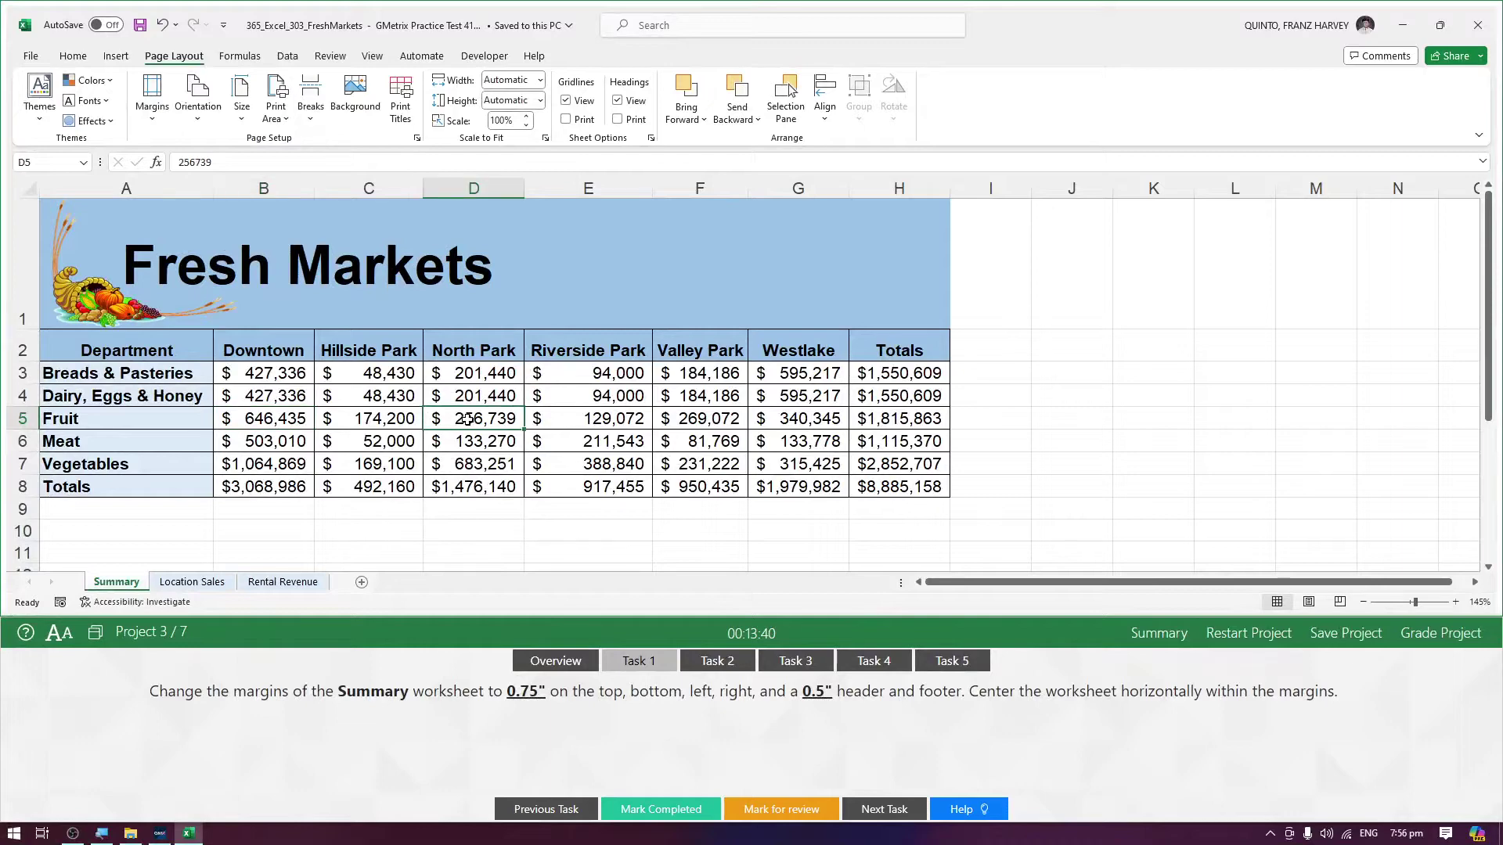
Step: Open Excel Options from the File menu's More list
click(31, 56)
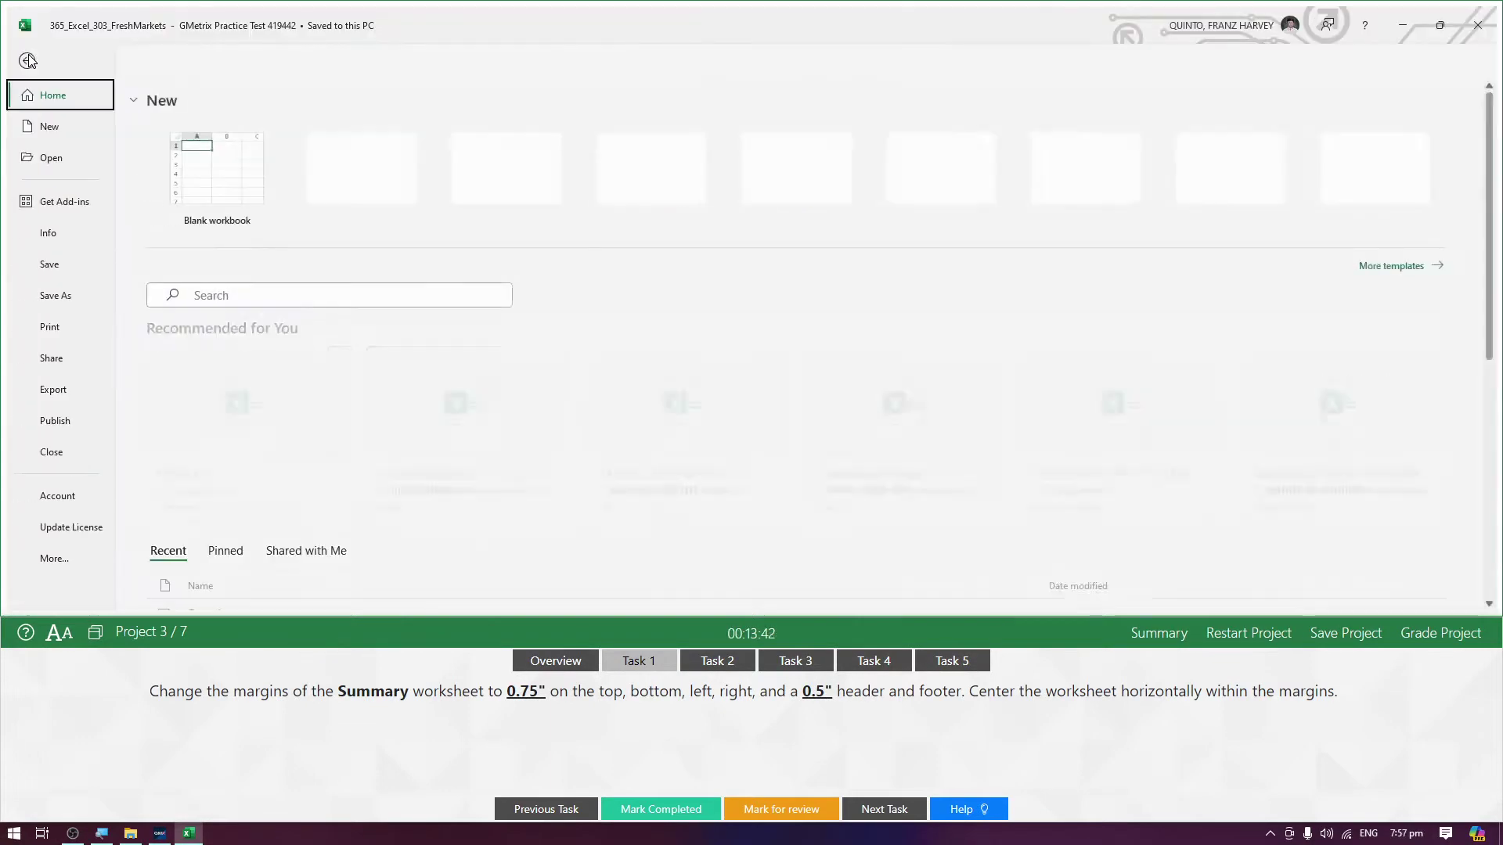
click(68, 559)
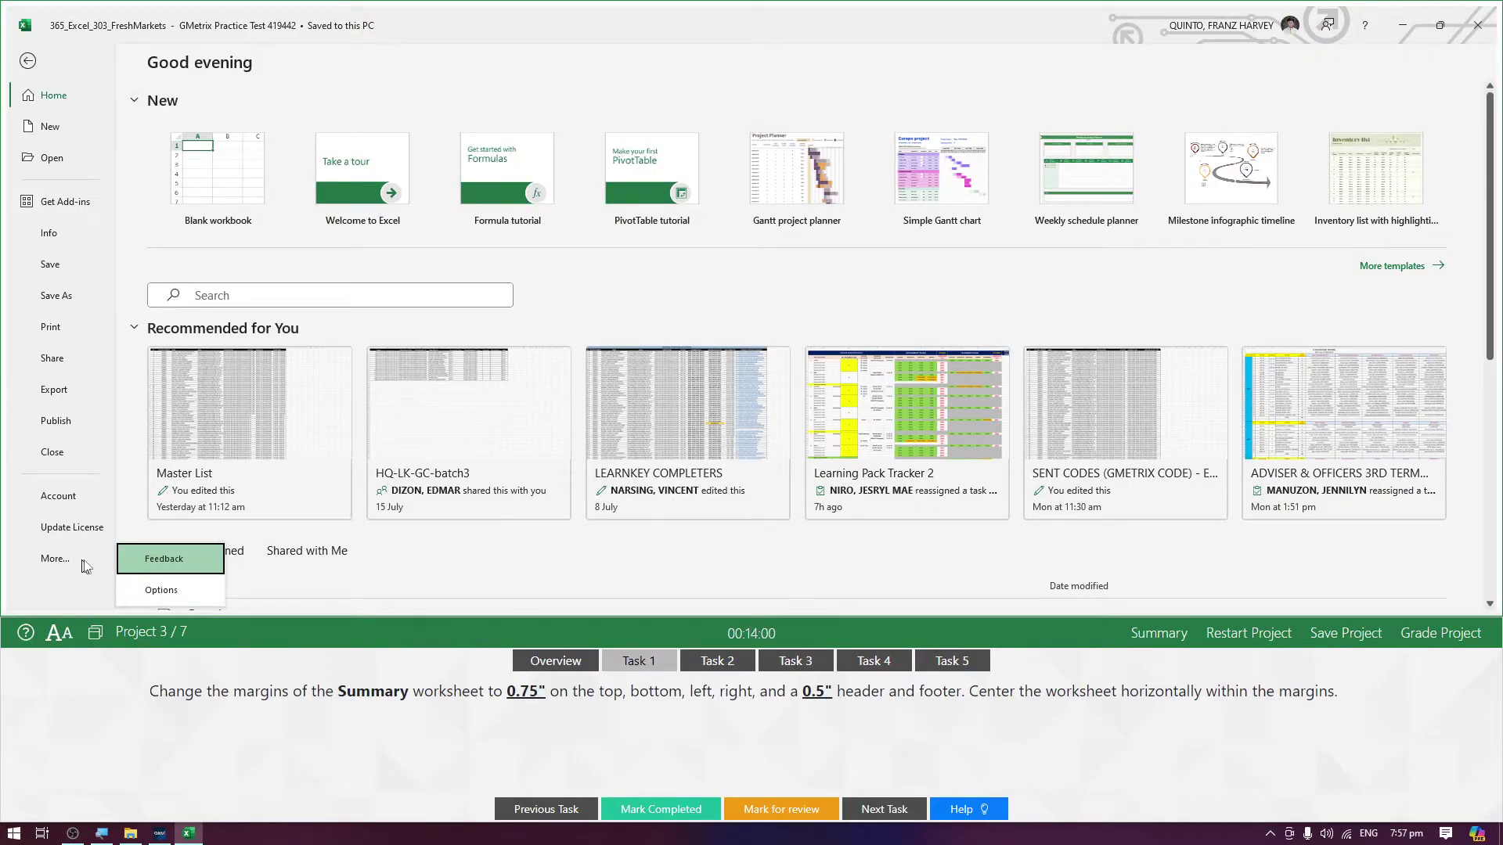
click(161, 591)
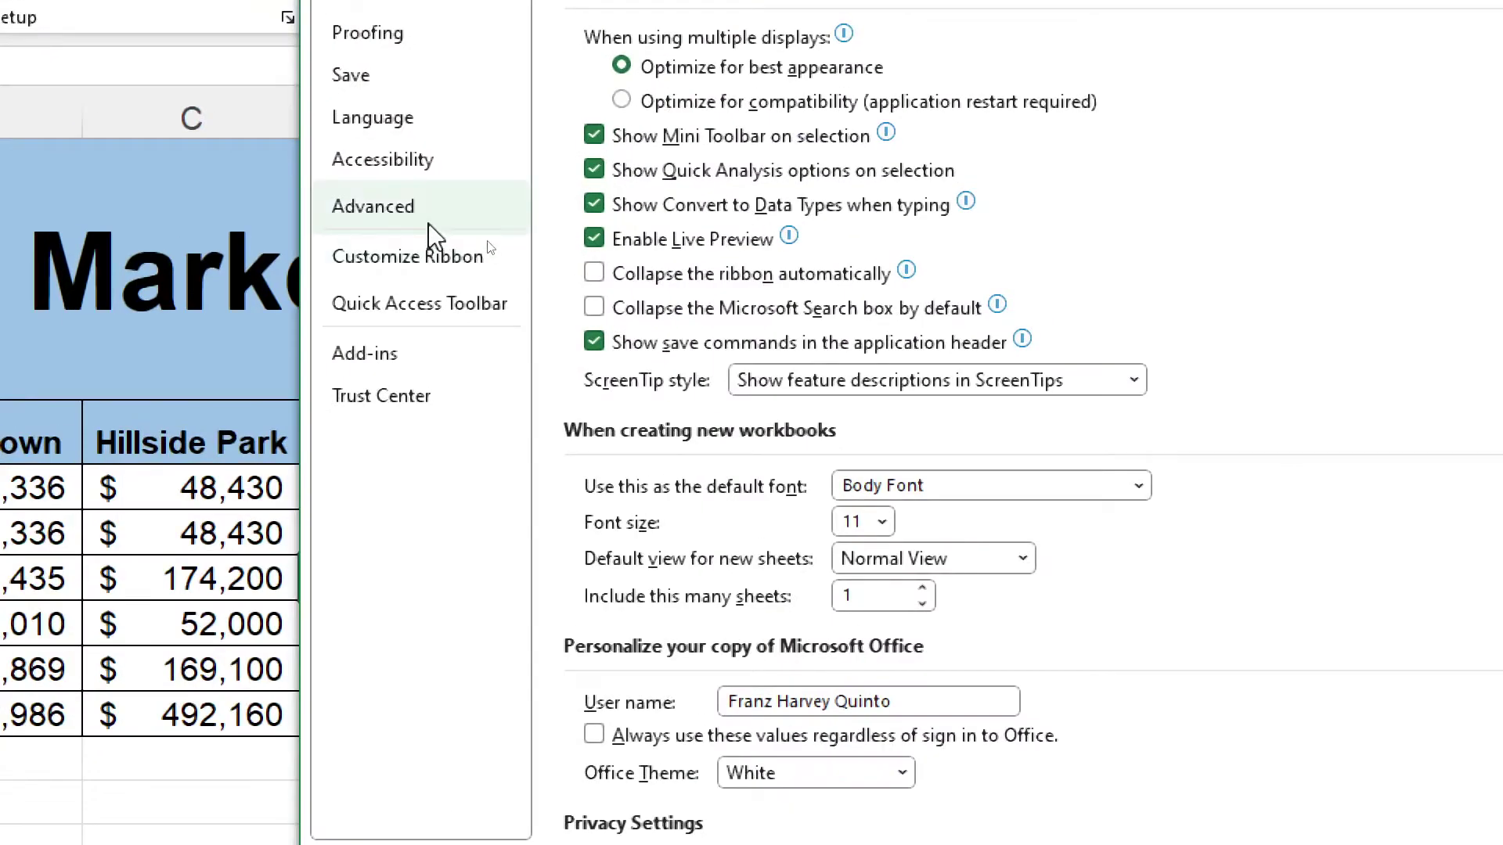
Step: In Advanced display options, change Ruler units from Default Units to Inches and confirm
click(429, 224)
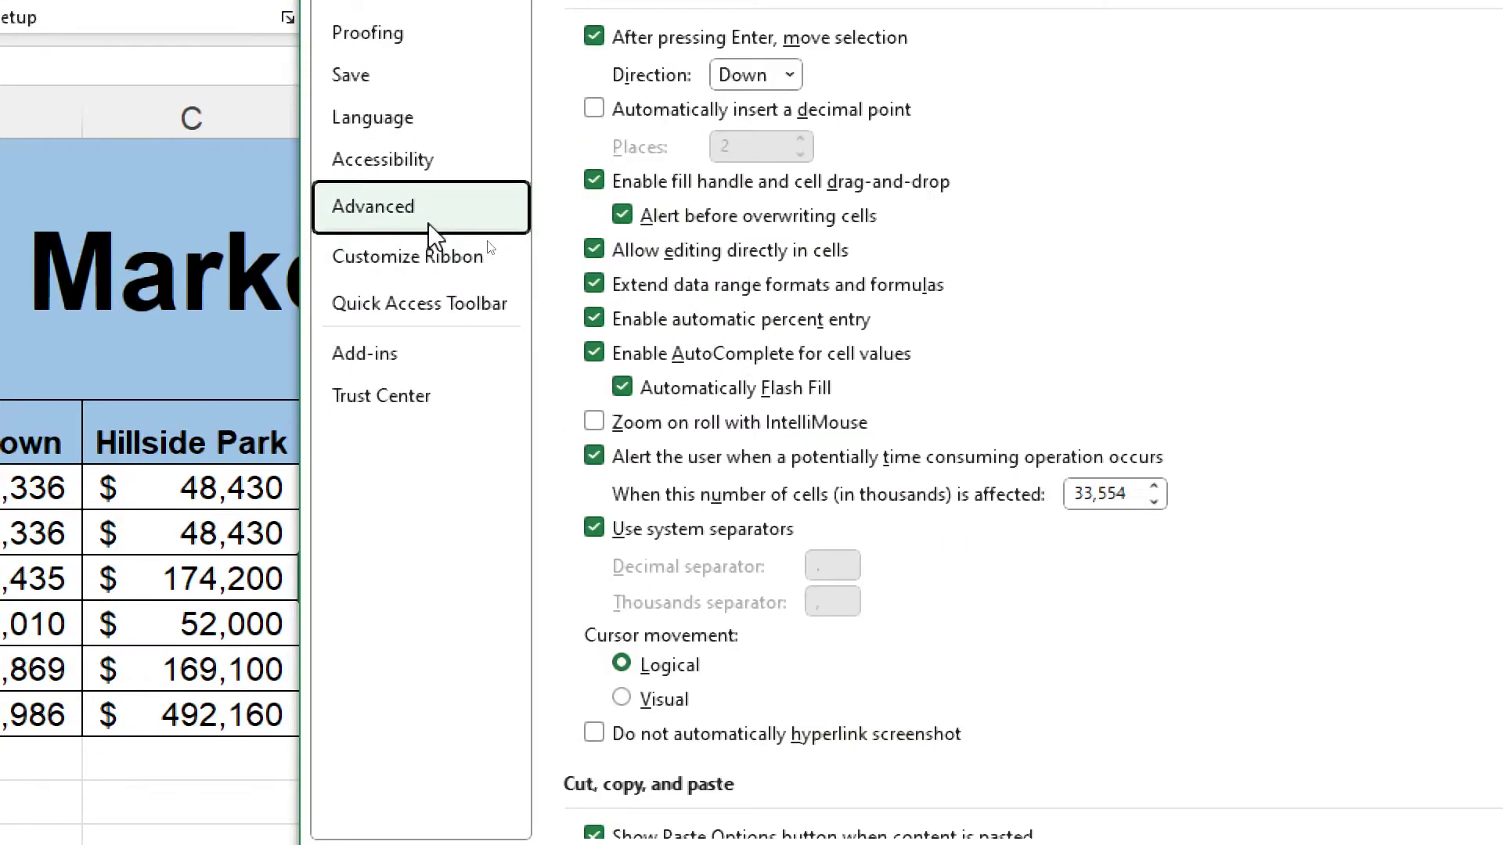
scroll(861, 548, down, 3)
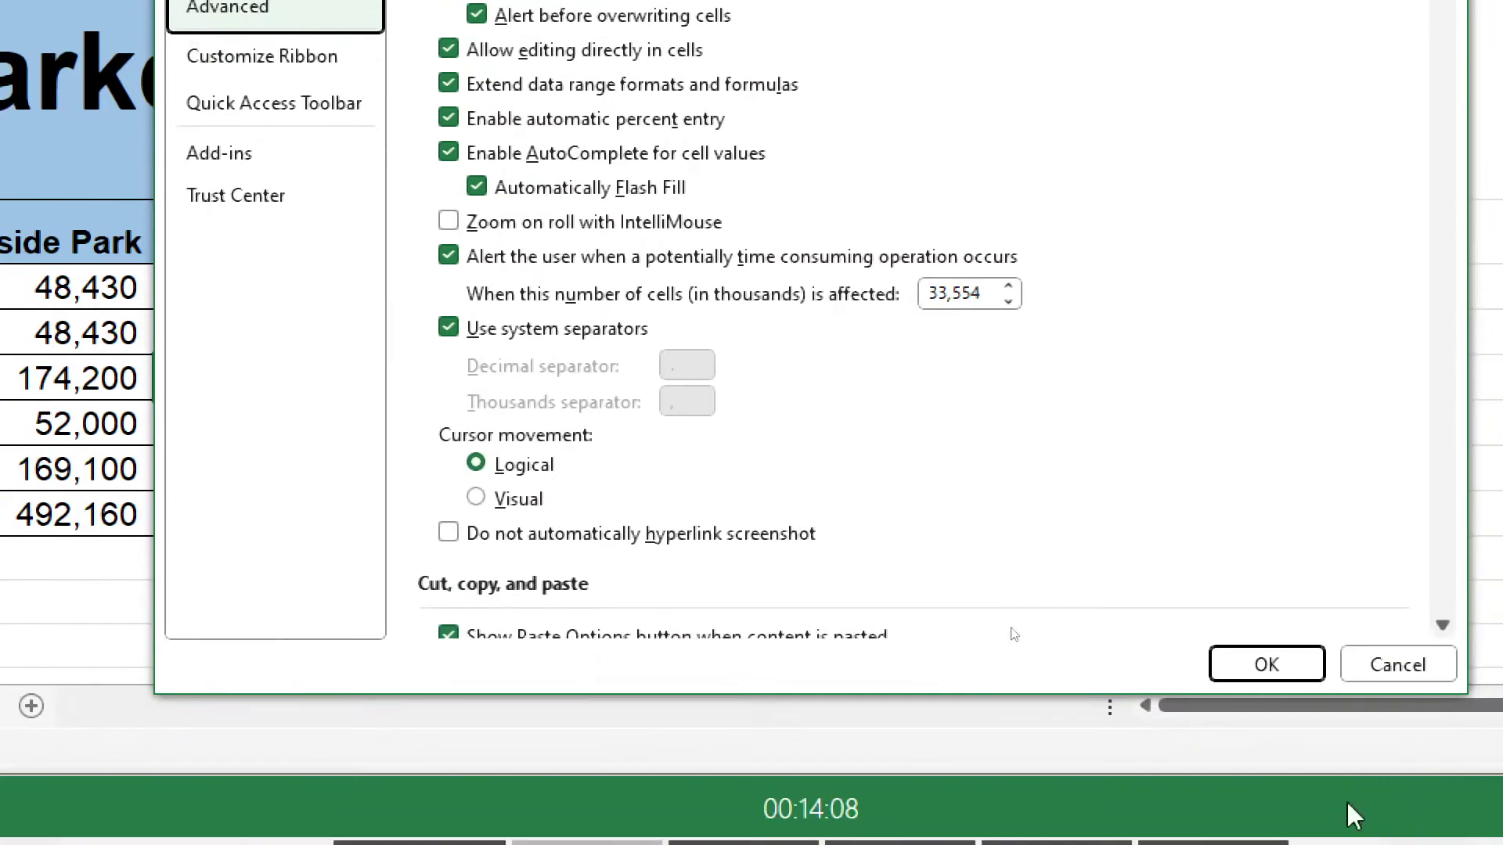
scroll(778, 510, down, 2)
scroll(766, 497, down, 2)
scroll(767, 499, down, 1)
scroll(767, 499, down, 3)
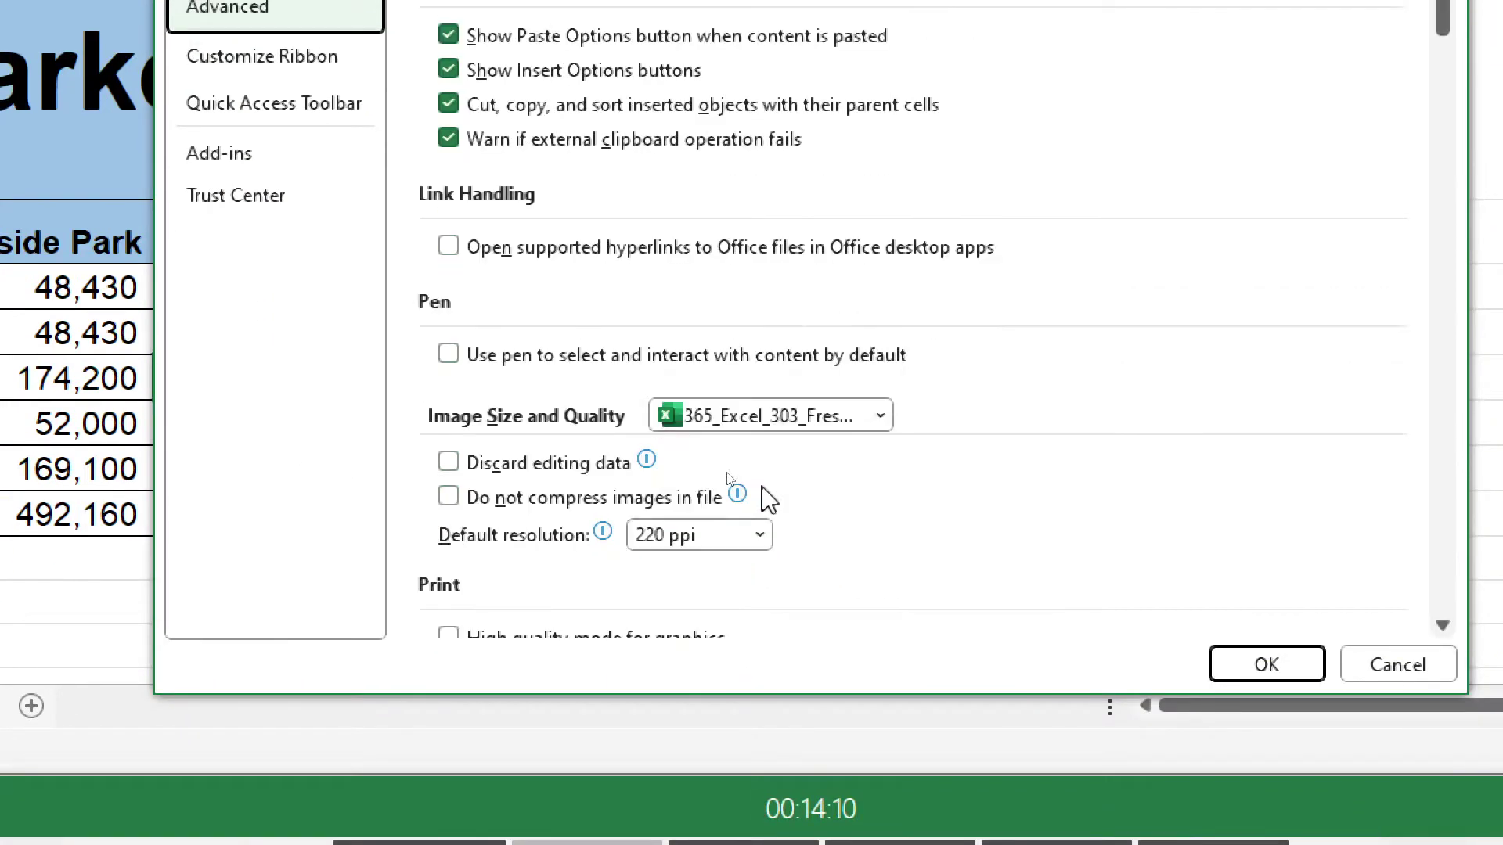
scroll(767, 500, down, 1)
scroll(767, 499, down, 3)
scroll(768, 499, down, 2)
scroll(766, 494, down, 2)
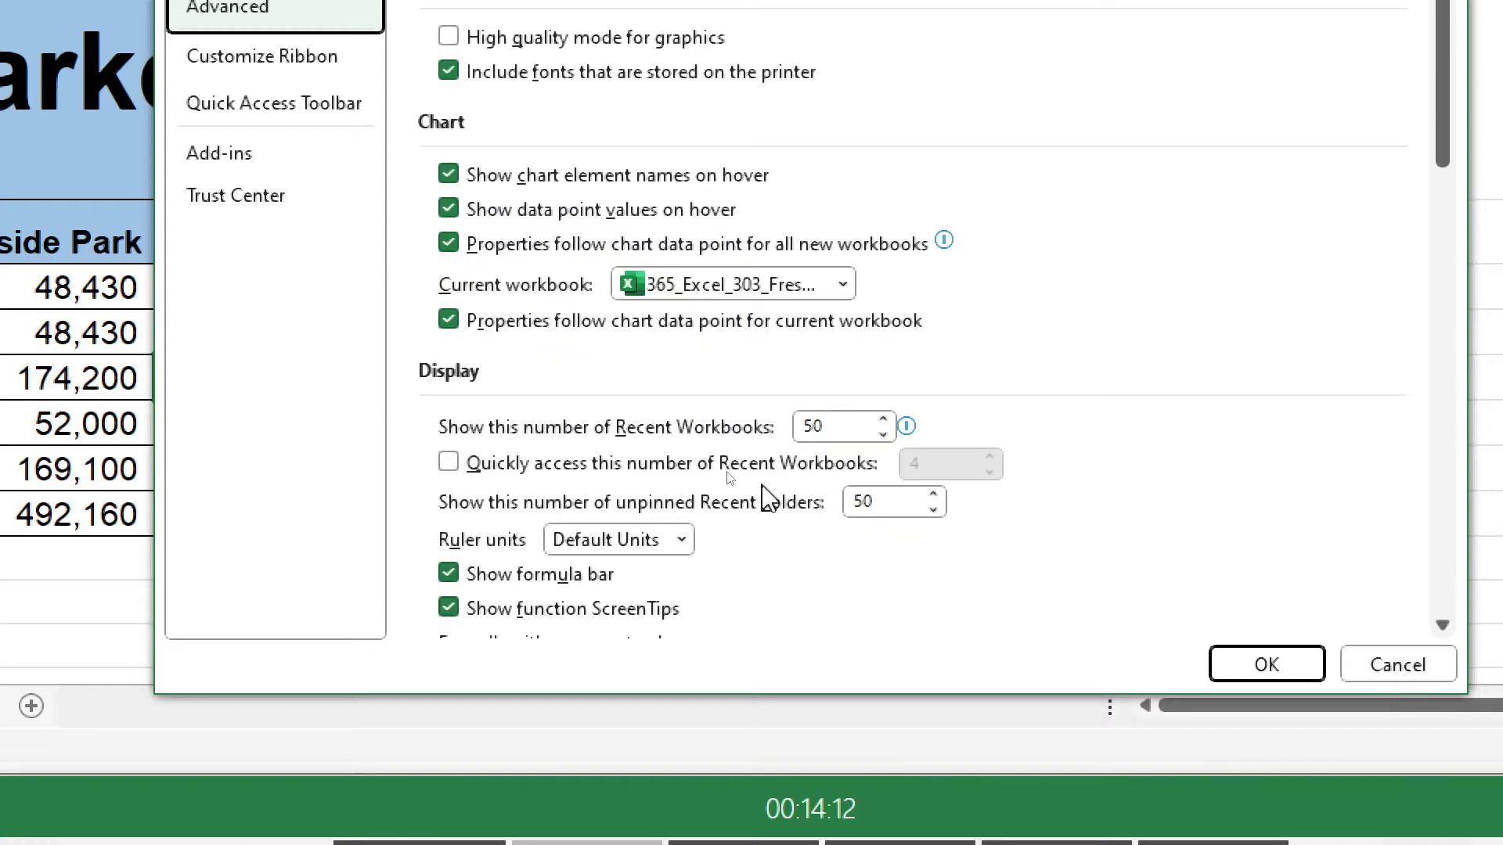
scroll(693, 482, down, 1)
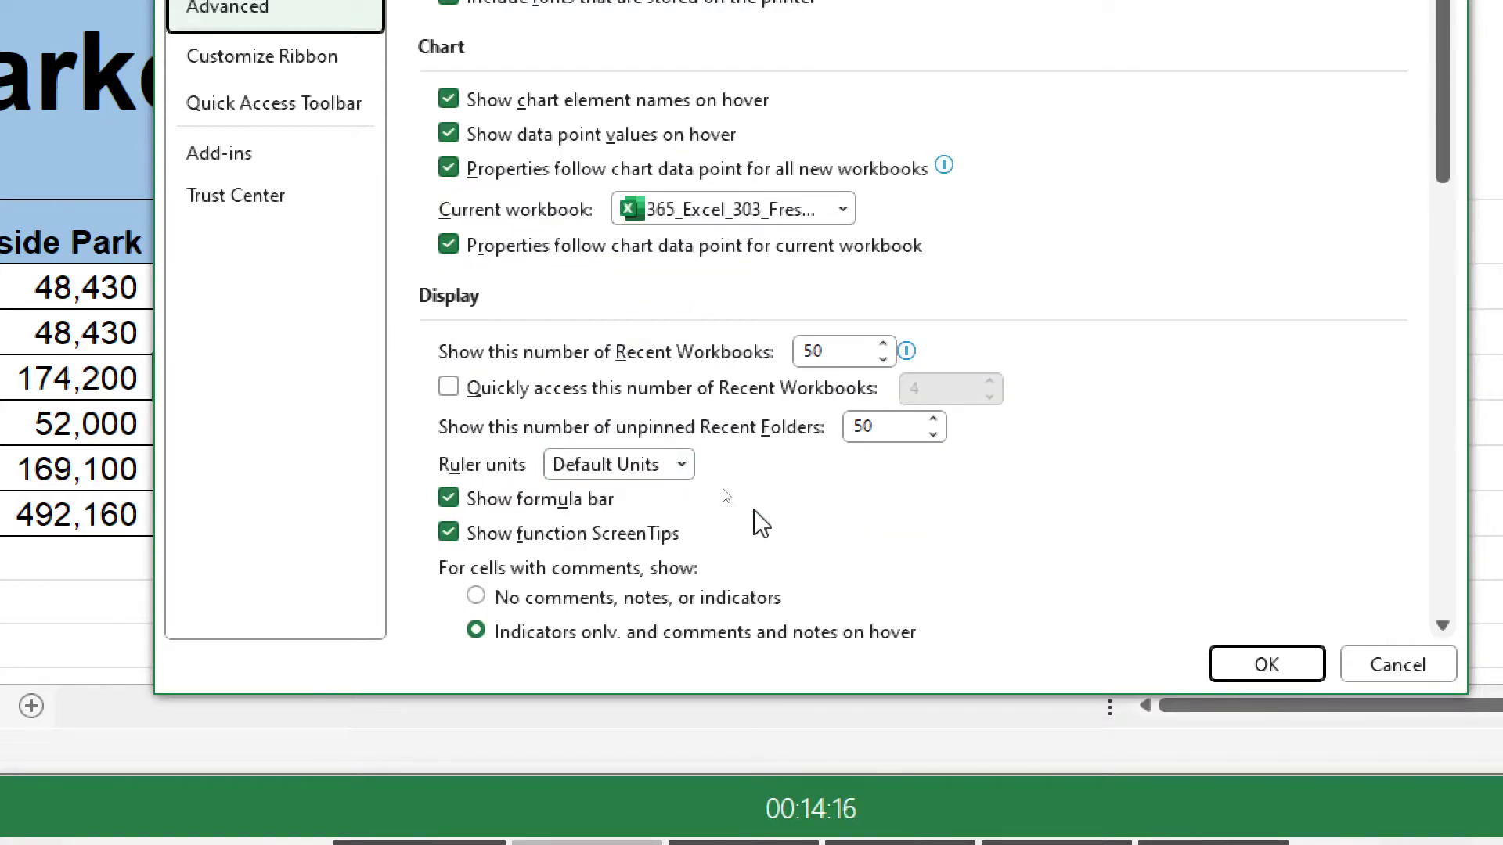
scroll(756, 520, down, 1)
click(641, 392)
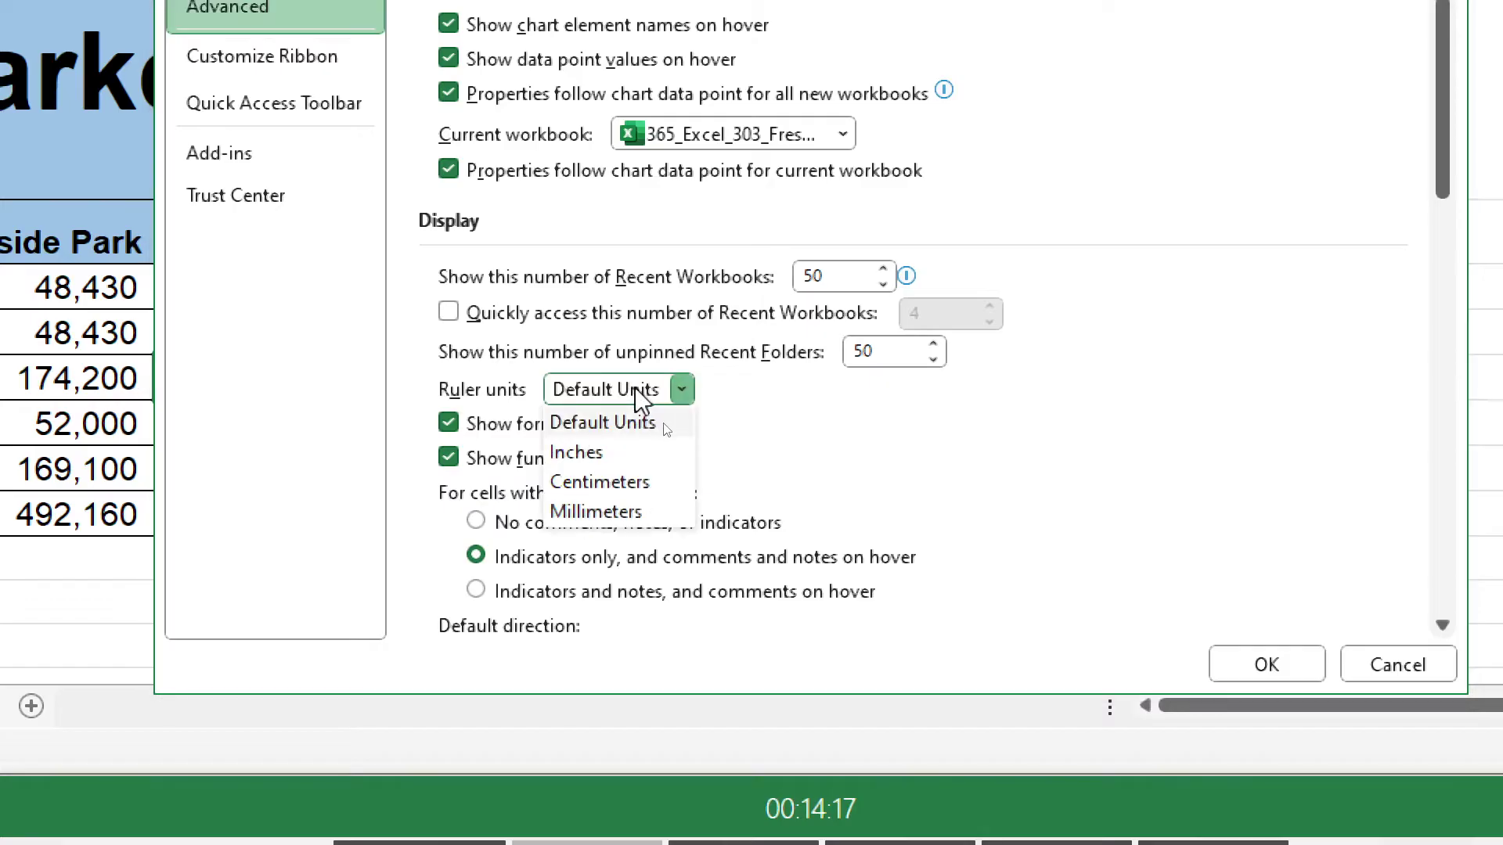
click(593, 454)
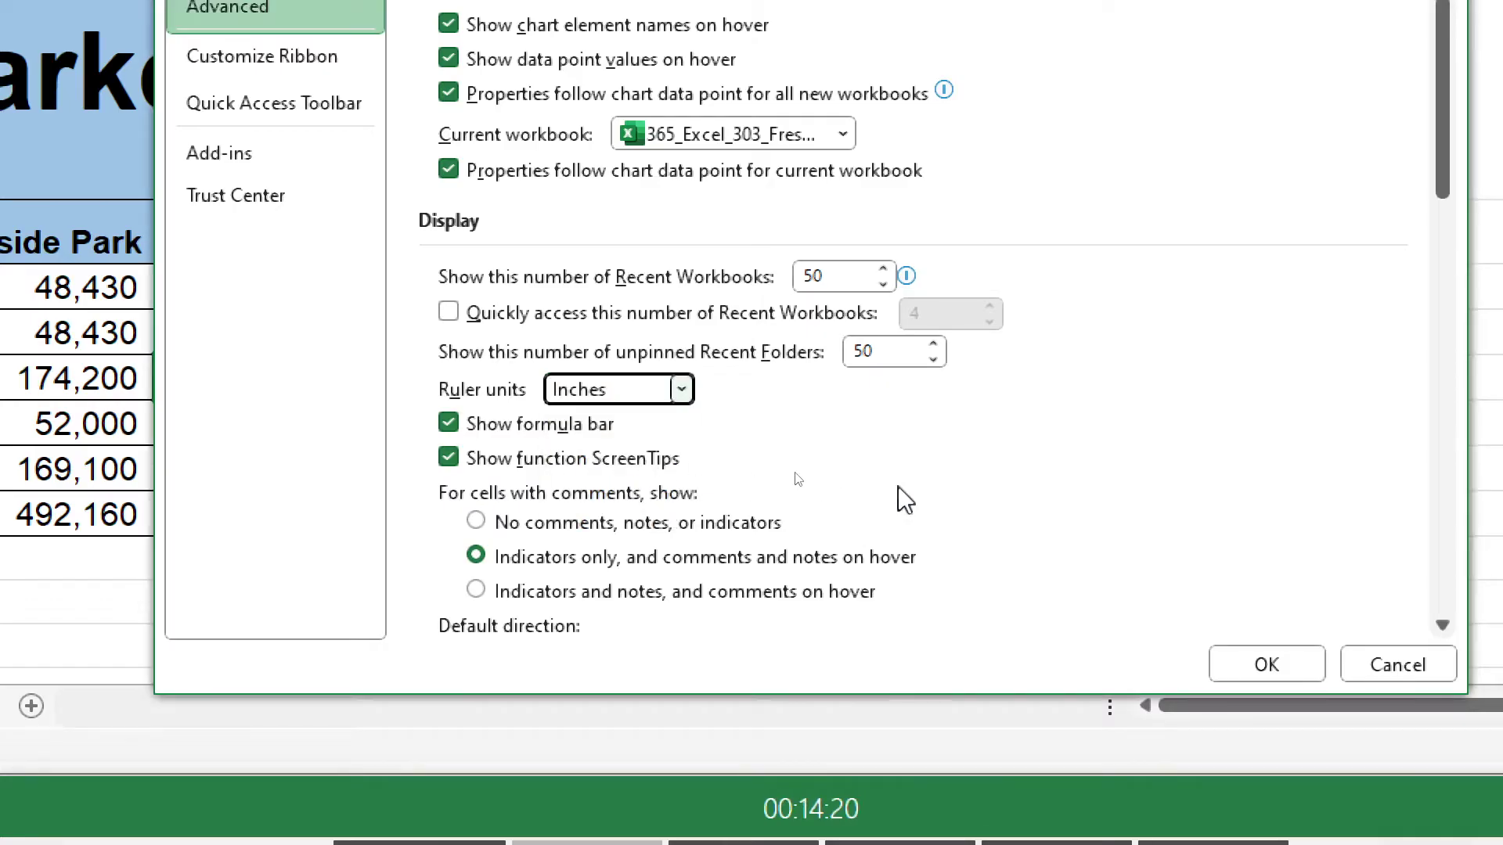
scroll(899, 494, down, 2)
scroll(900, 501, down, 1)
scroll(901, 505, down, 2)
scroll(900, 505, down, 2)
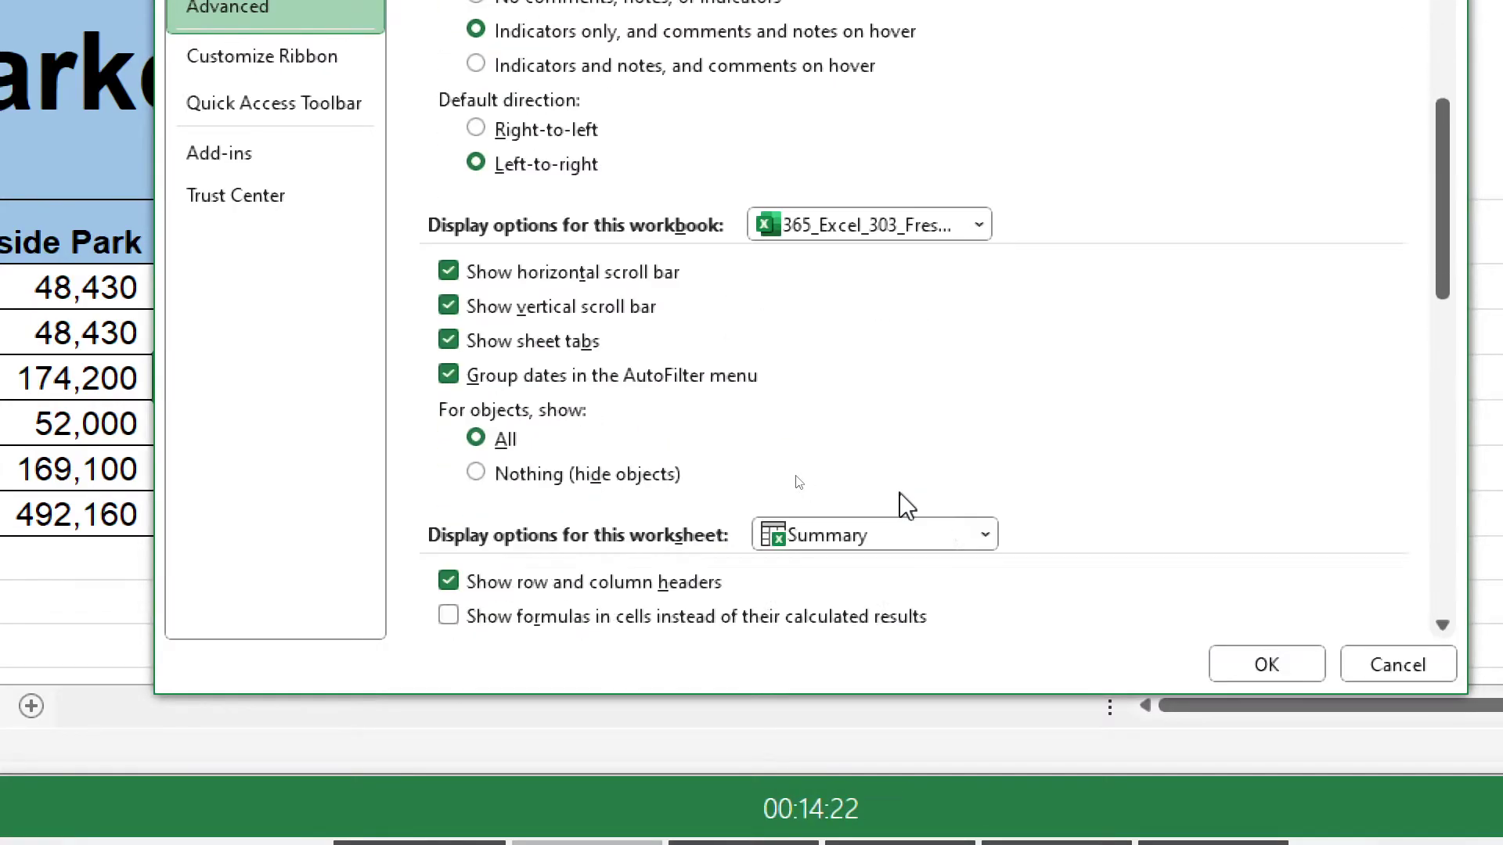
scroll(900, 505, down, 1)
scroll(900, 505, down, 1)
scroll(906, 501, up, 6)
scroll(900, 485, up, 2)
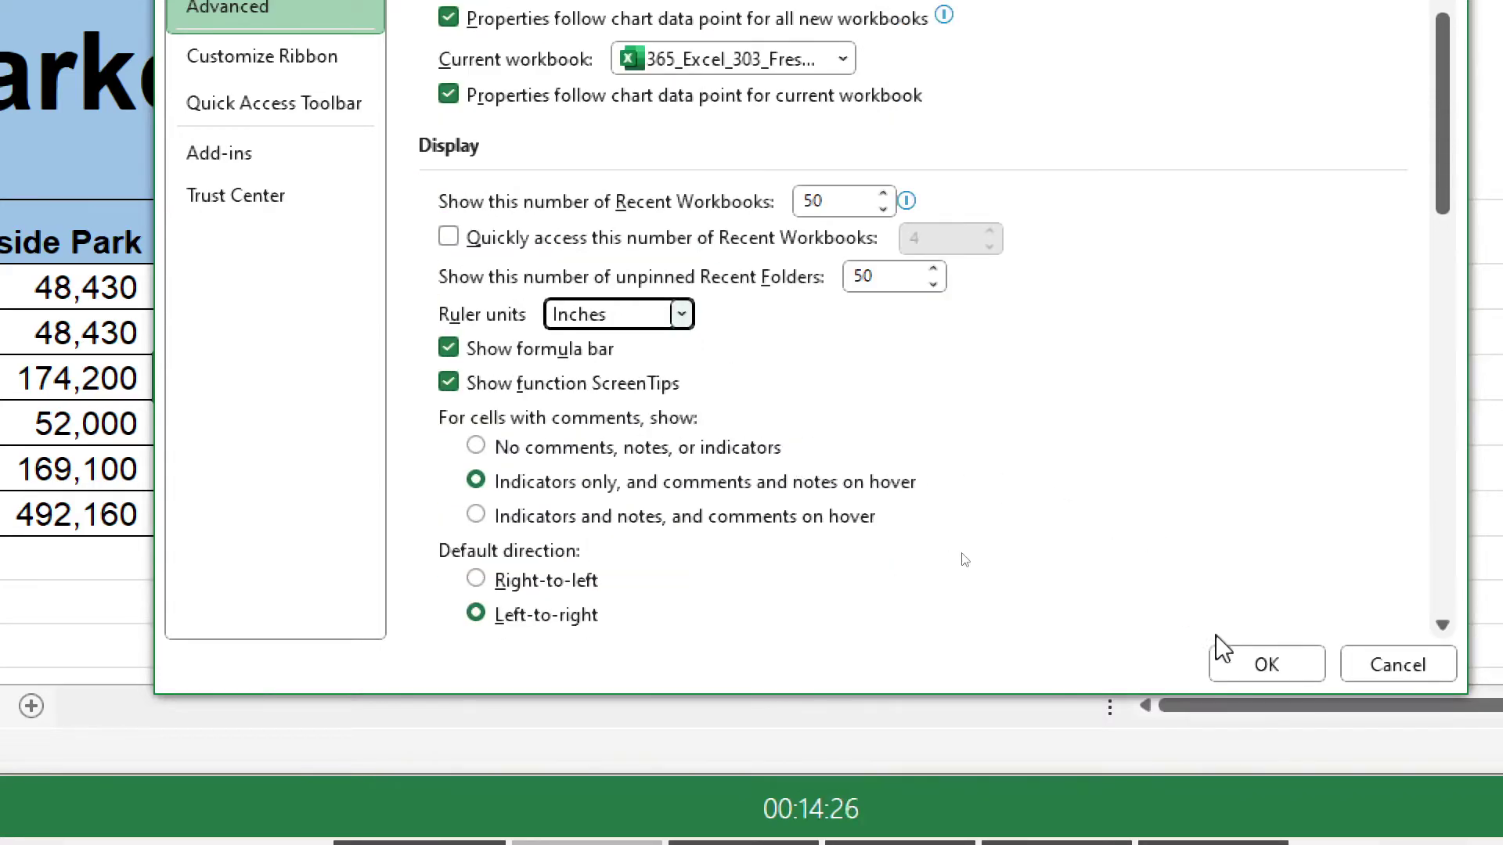
click(1267, 665)
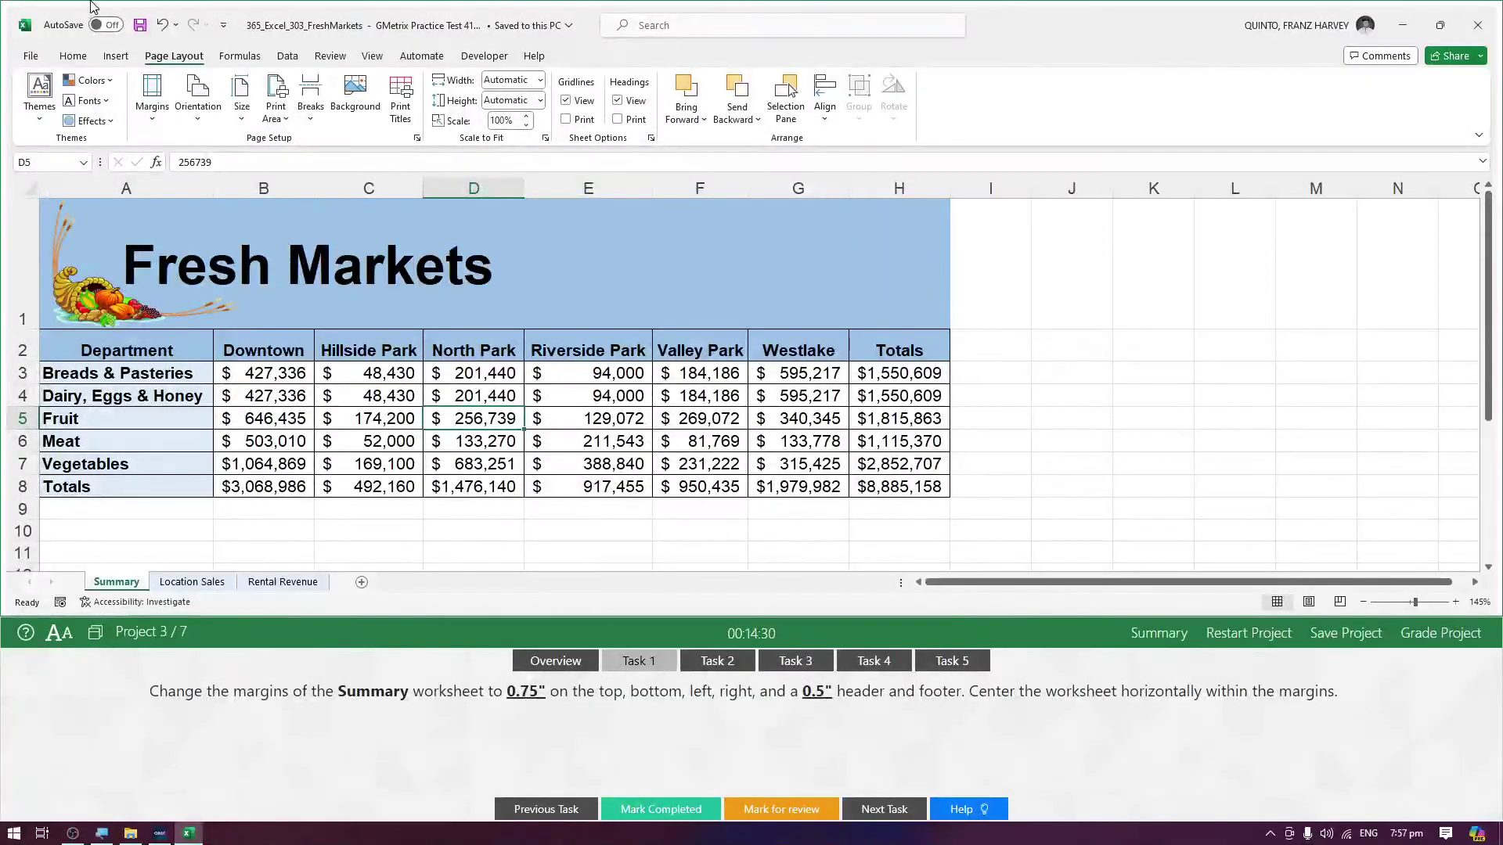
Step: Open Custom Margins and set the left and right margins to 0.75"
click(155, 121)
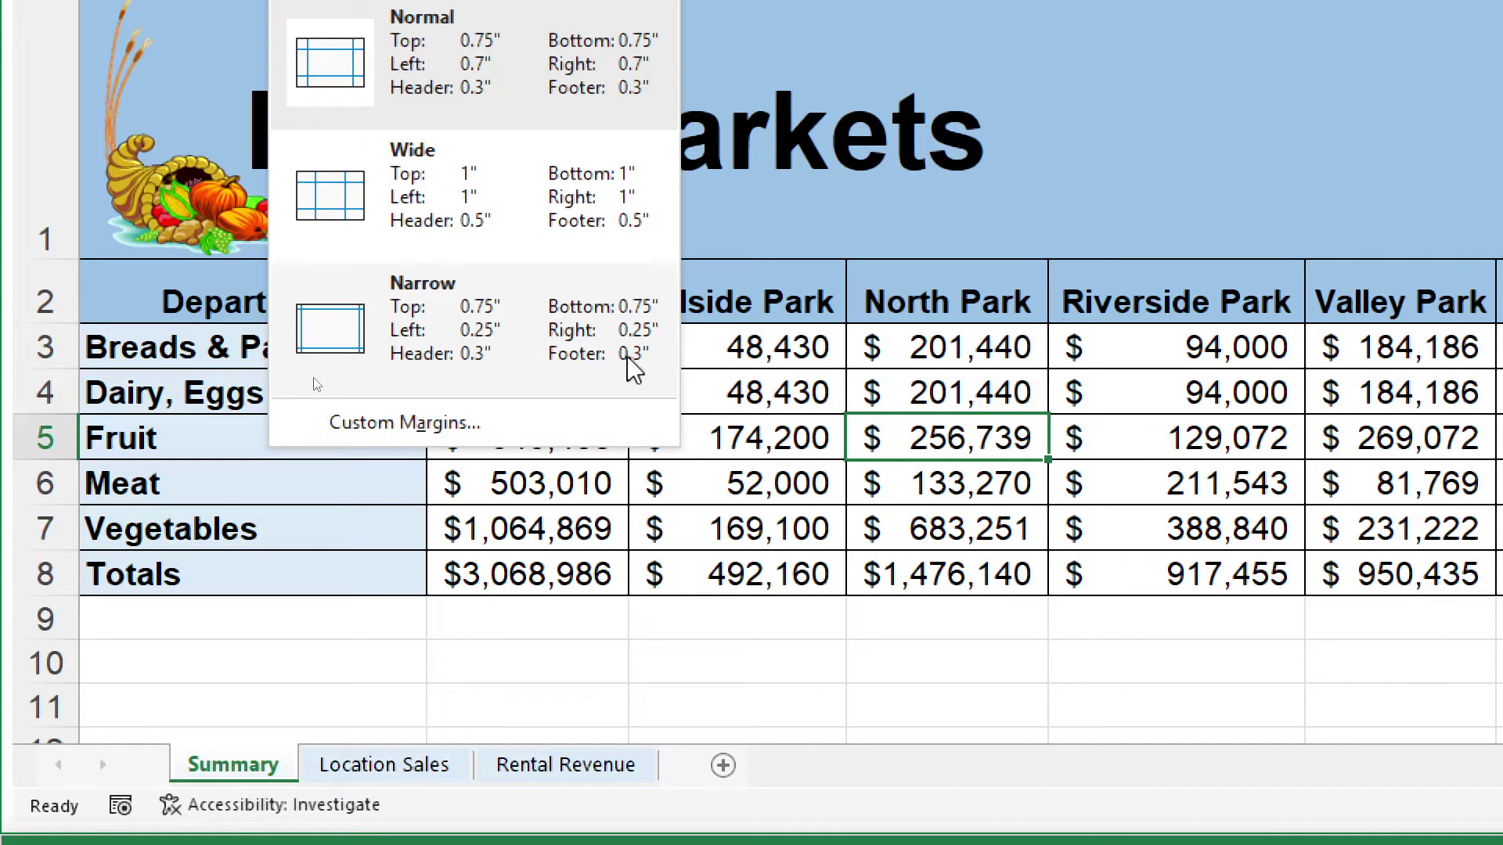
click(402, 427)
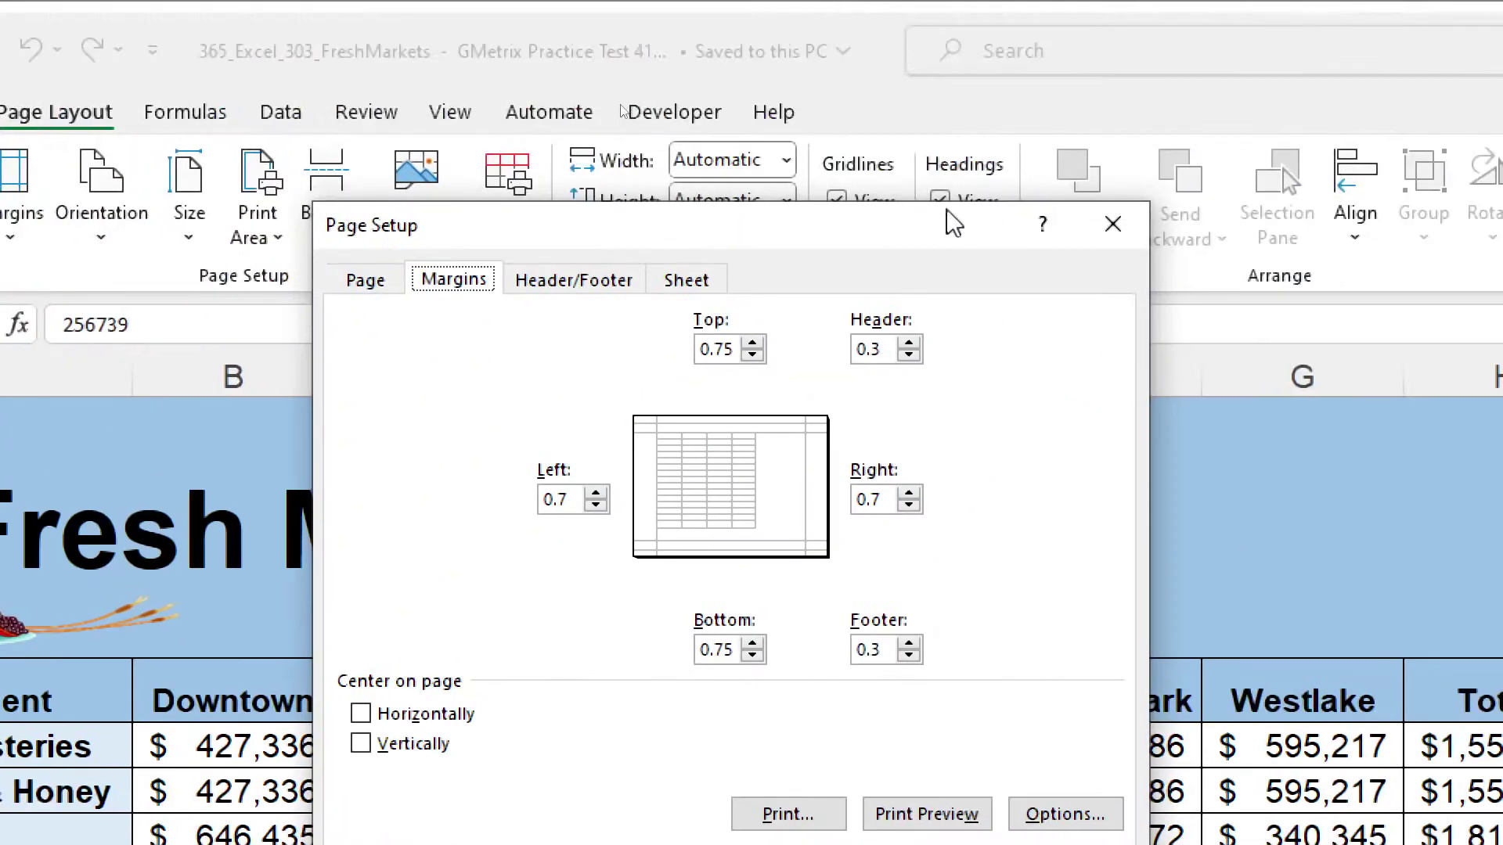
drag(900, 124, 903, 101)
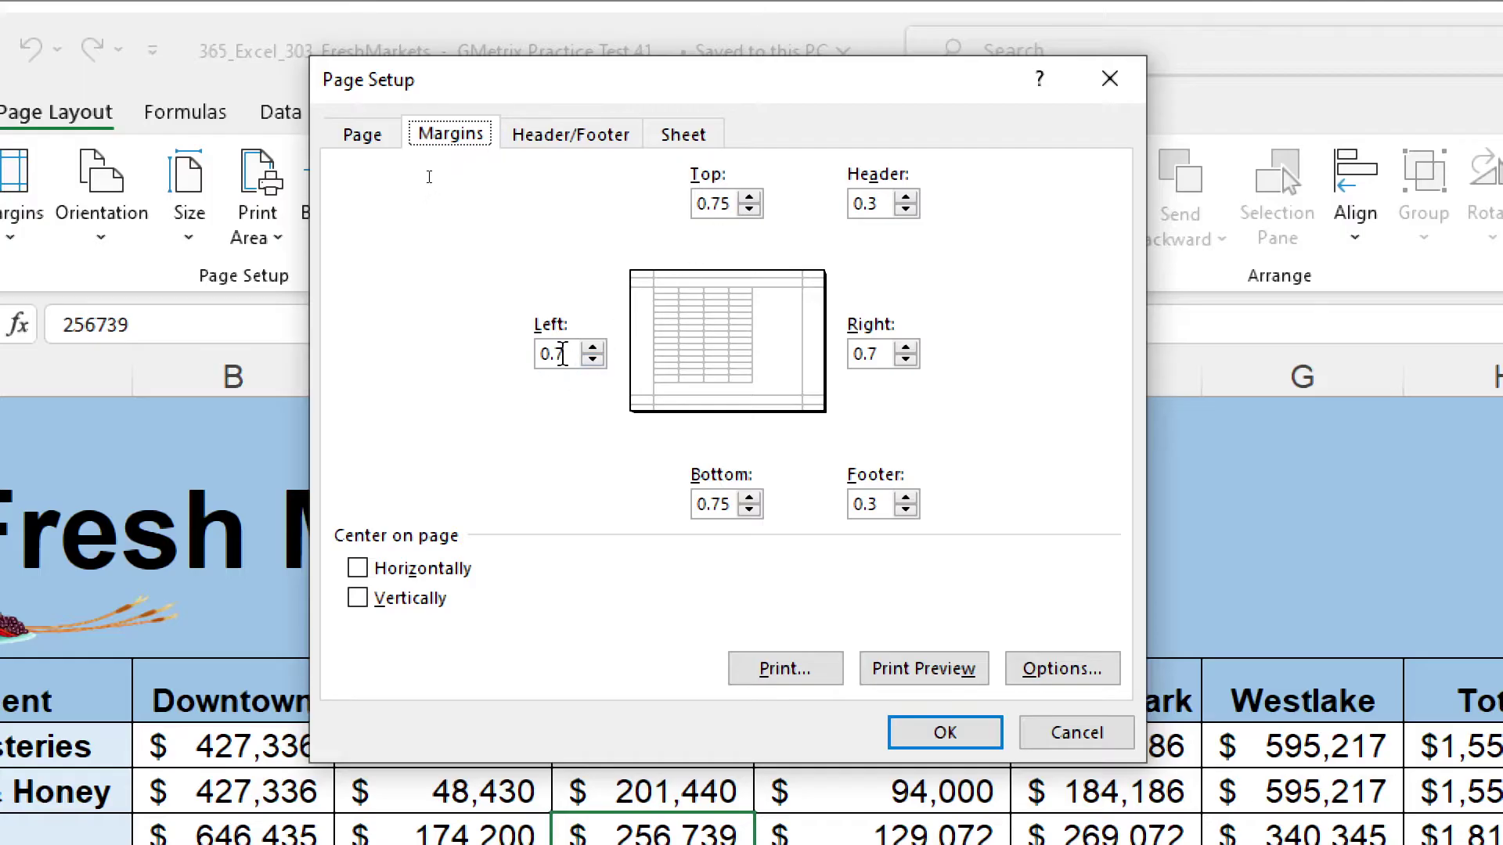
click(567, 354)
text(5)
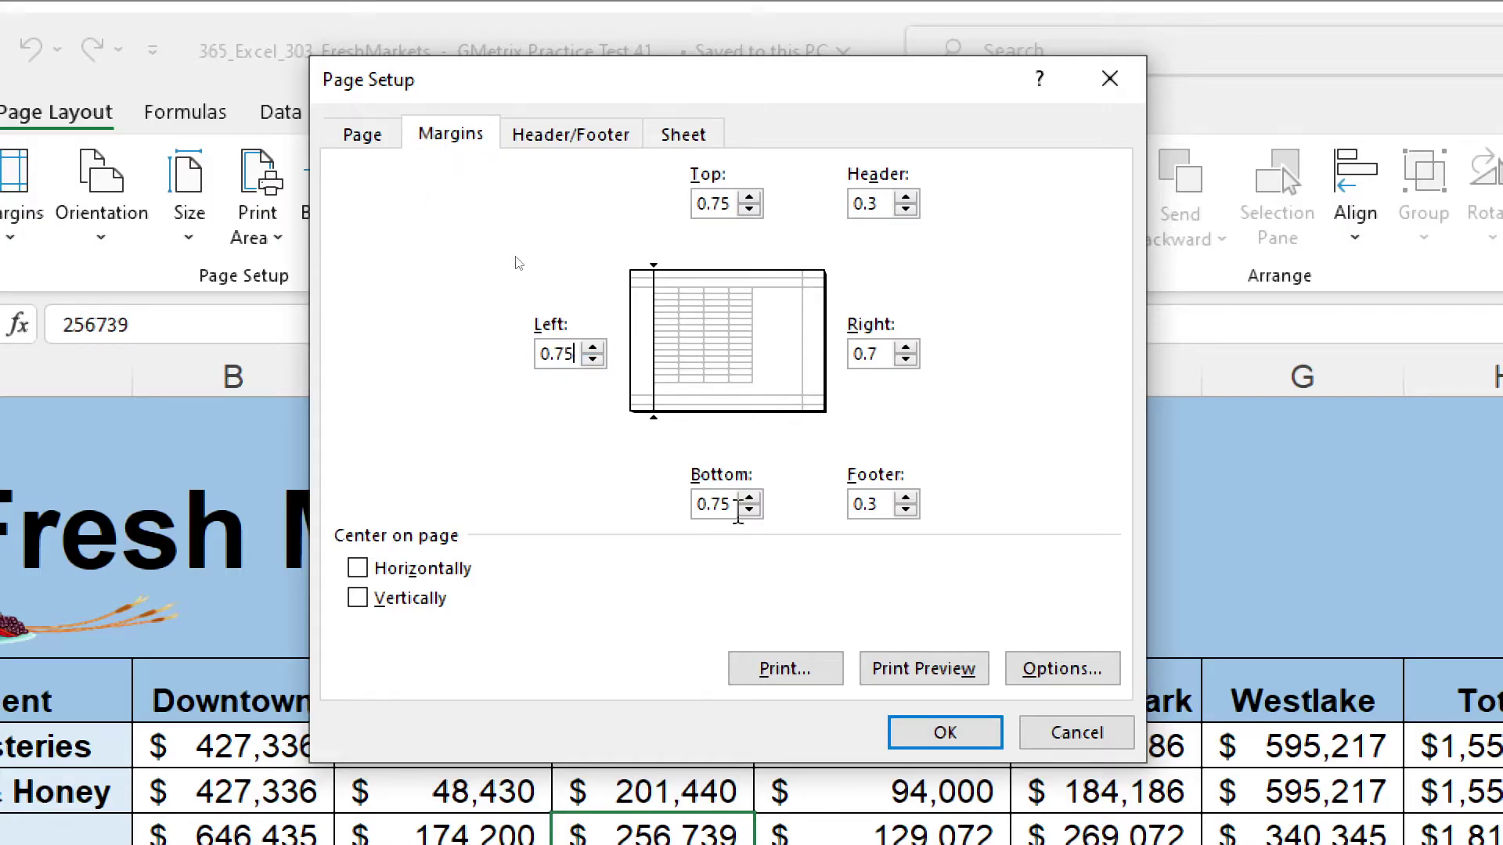
click(883, 354)
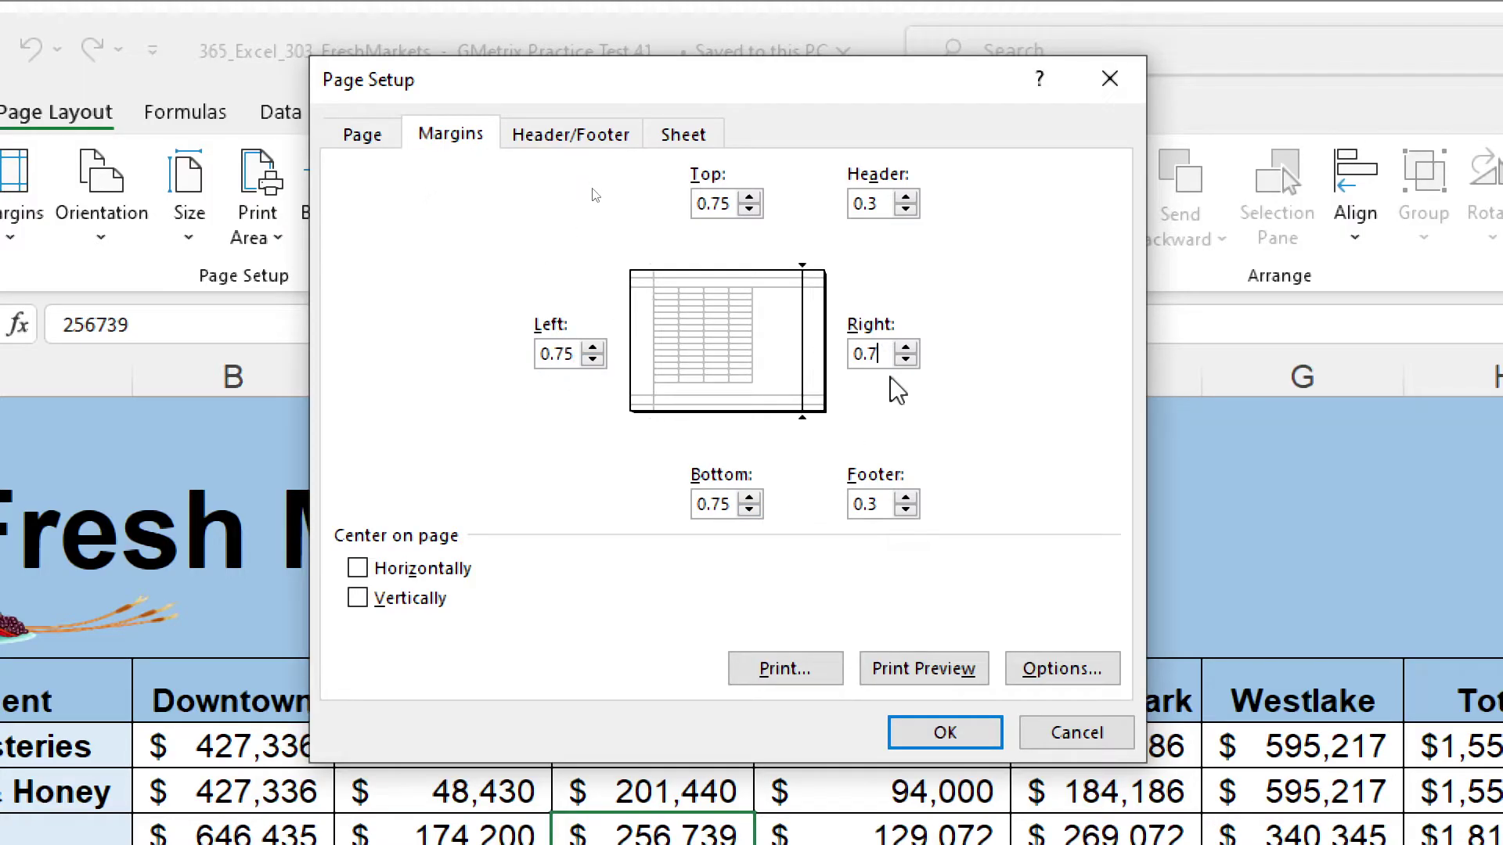
text(5)
Step: Set header and footer to 0.5", centre the sheet horizontally, and apply
click(879, 204)
key(BackSpace)
text(5)
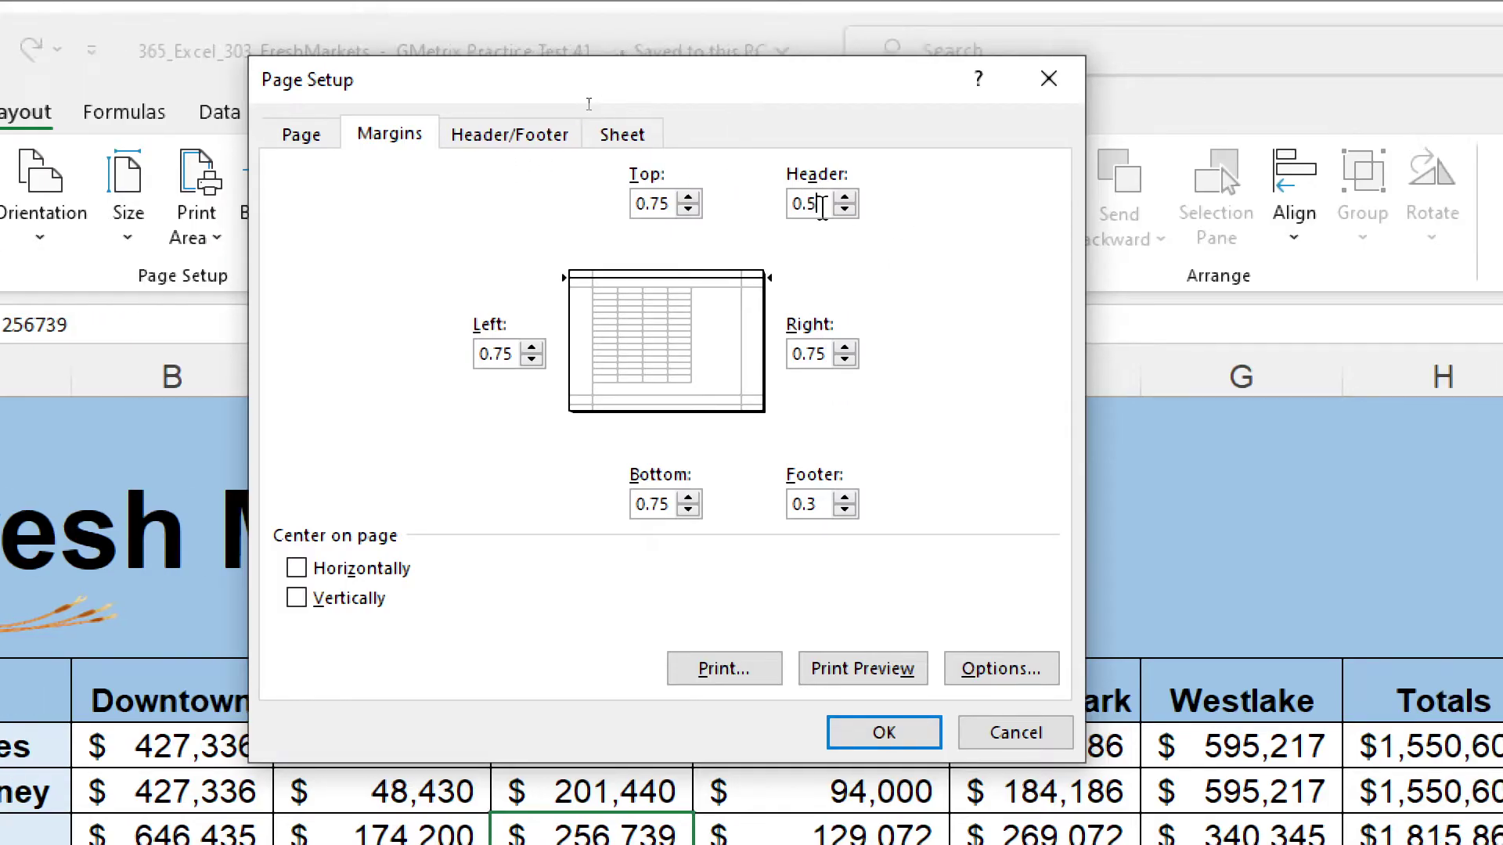
click(766, 505)
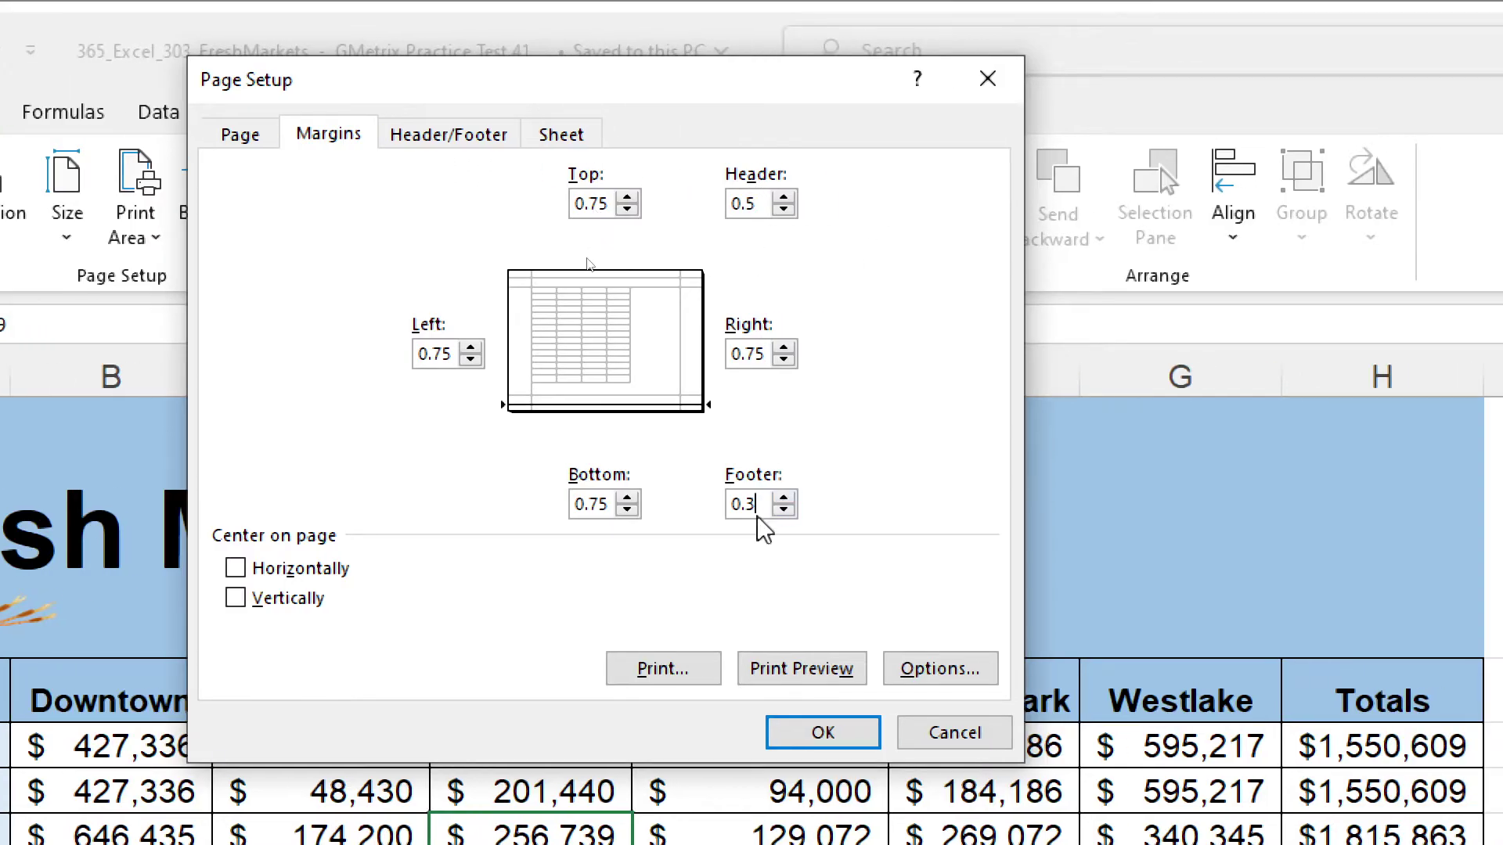
key(BackSpace)
text(5)
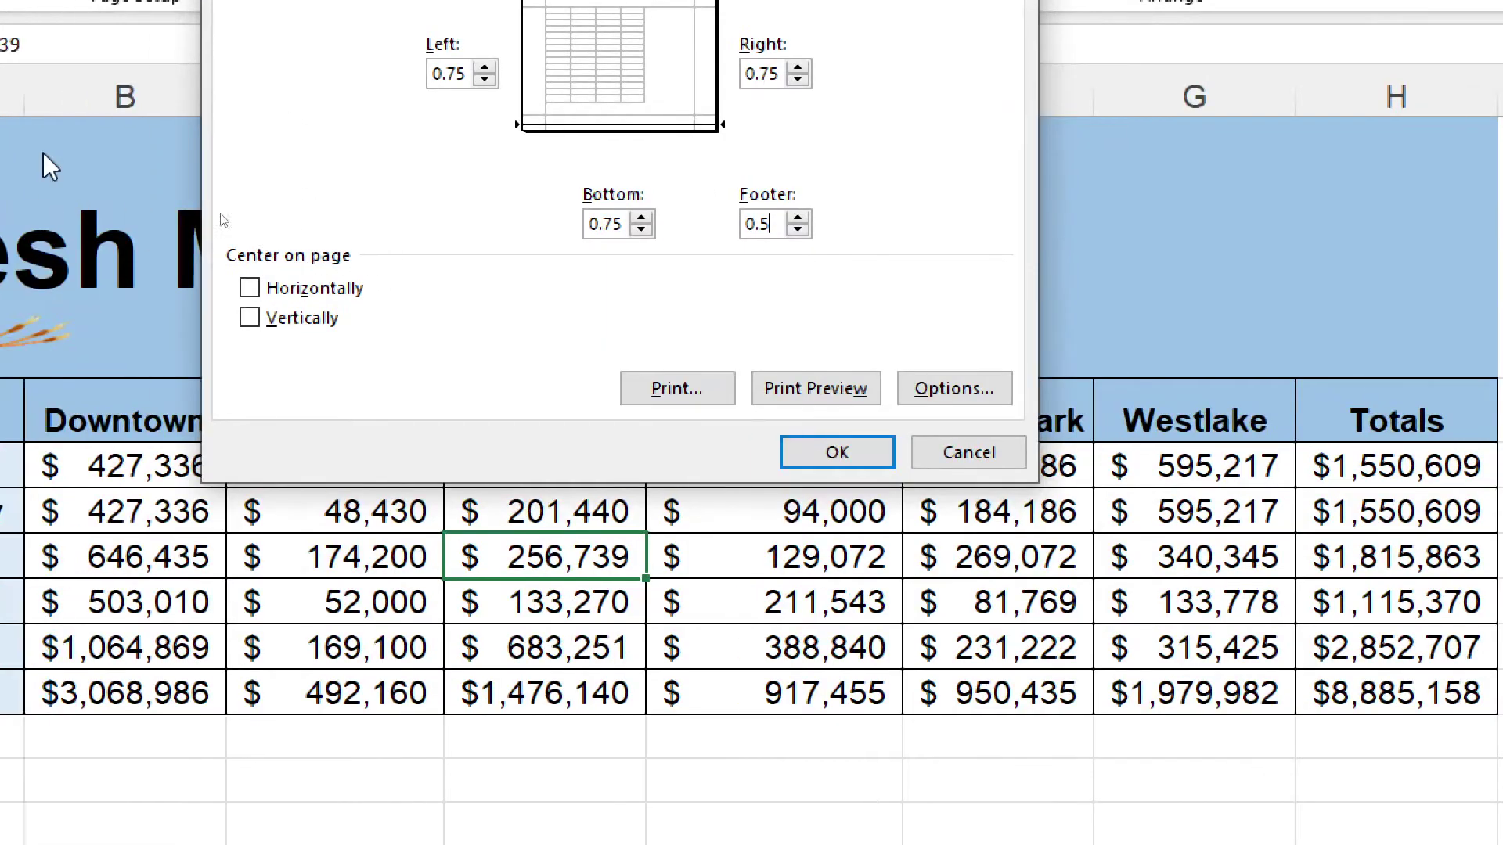
click(255, 290)
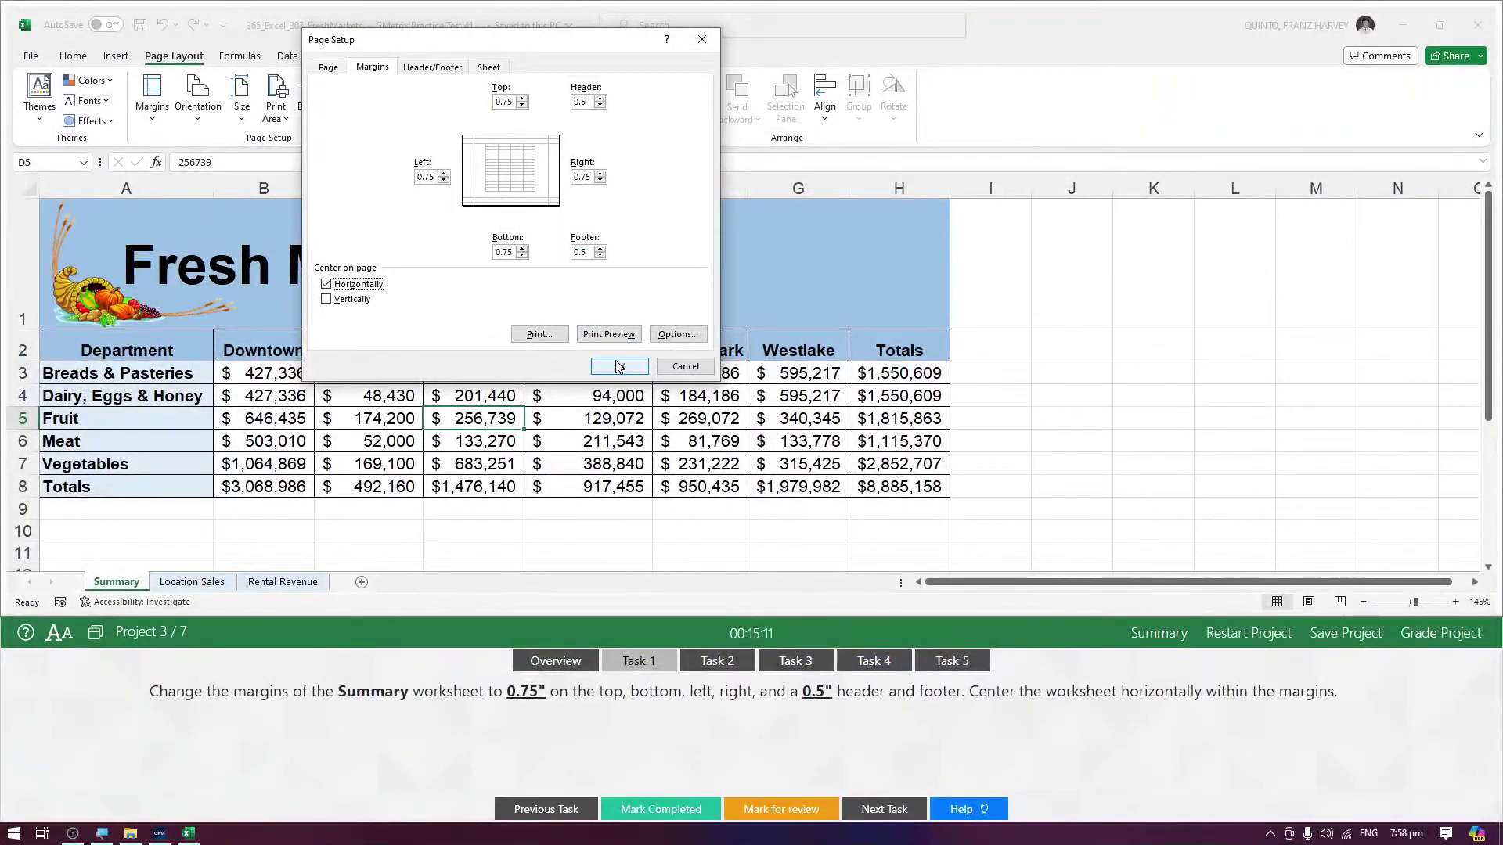
click(616, 362)
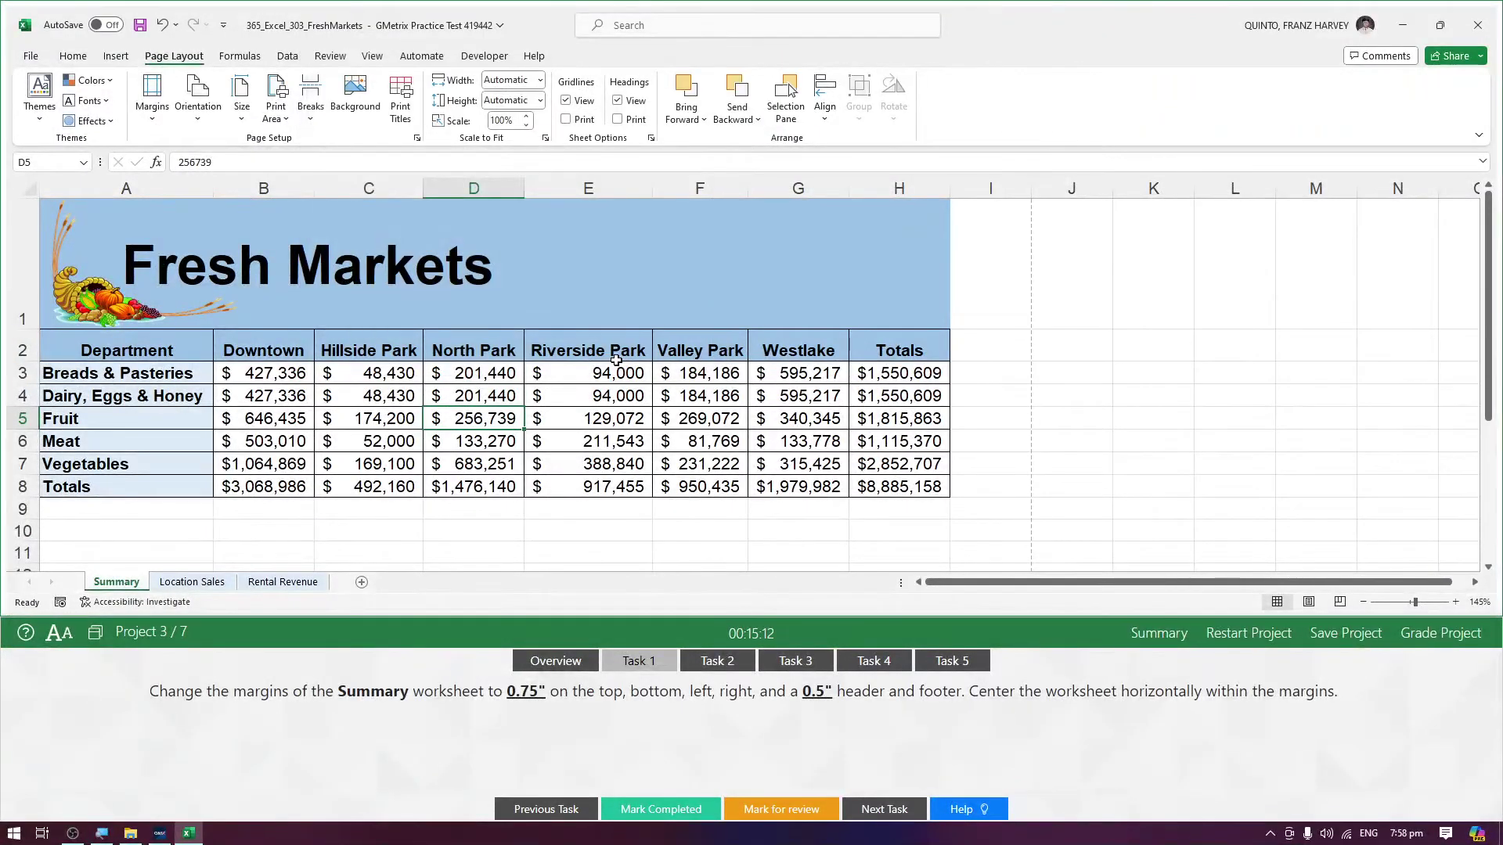
Step: Mark Task 1 done, turn on Show Formulas for Summary, and complete Task 2
click(665, 810)
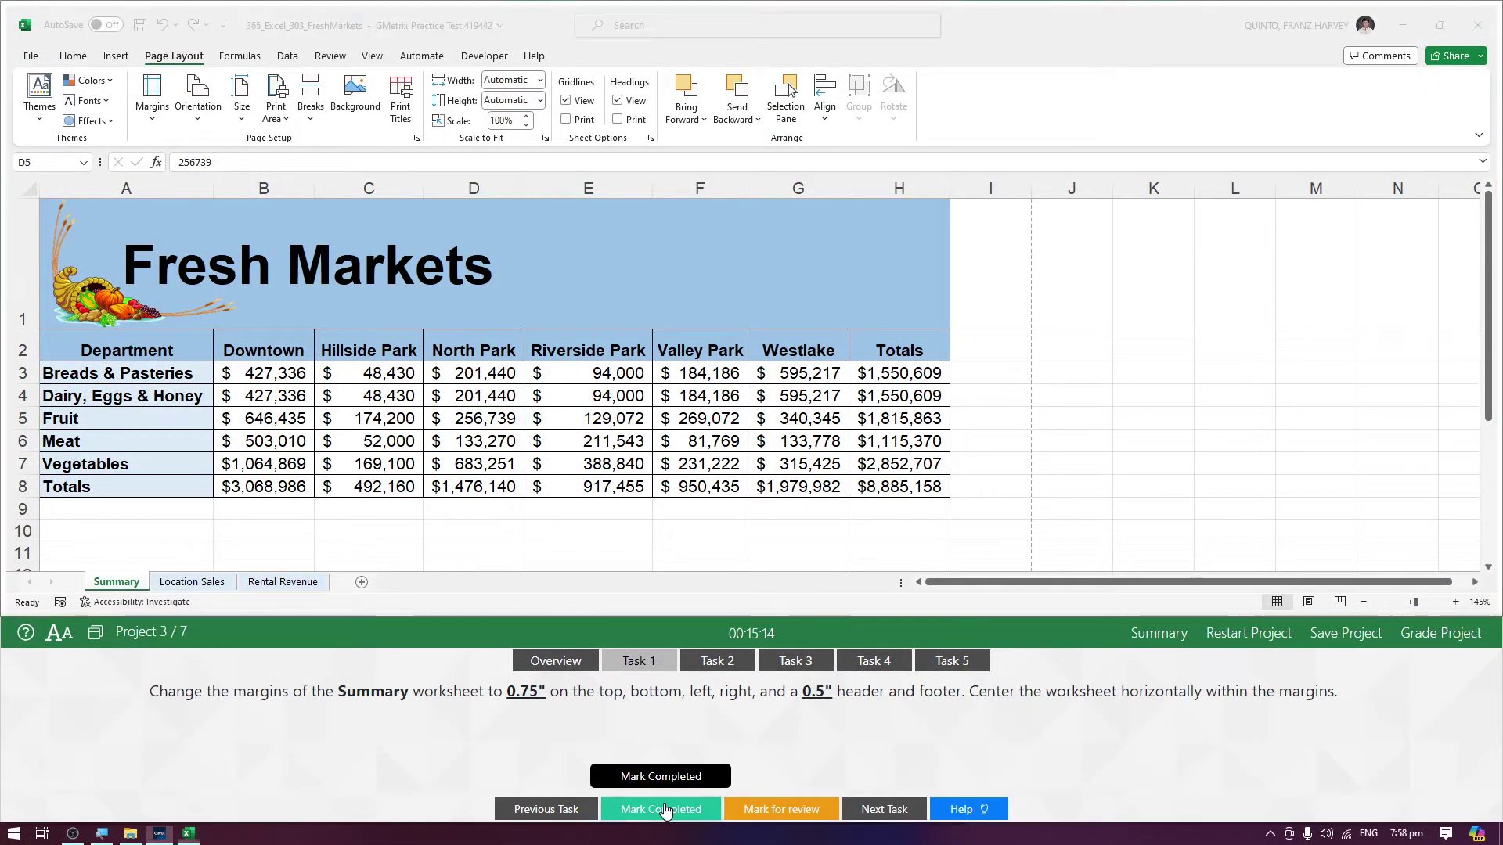
click(714, 663)
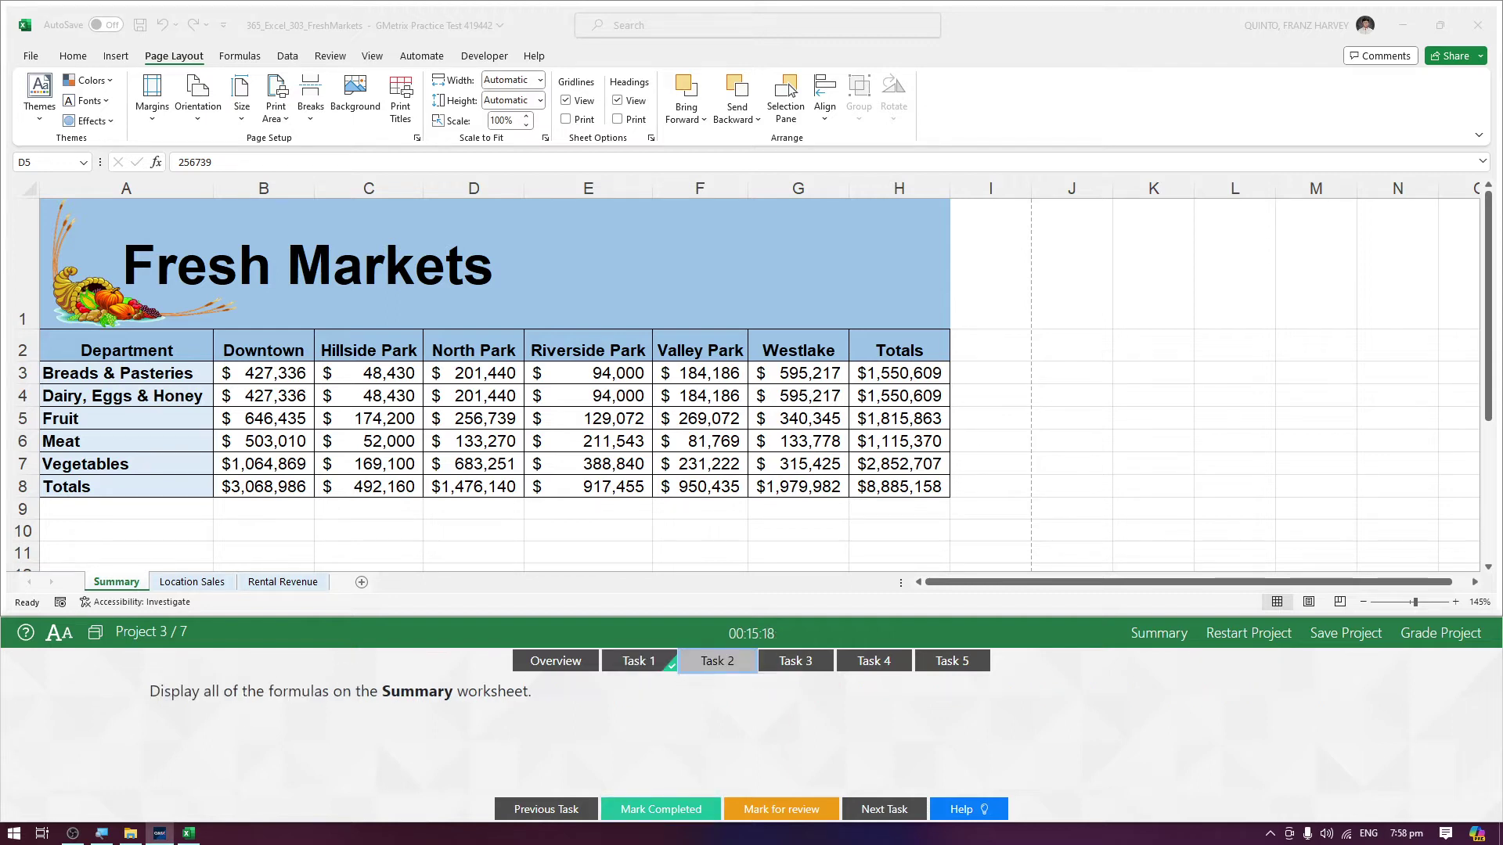
click(118, 583)
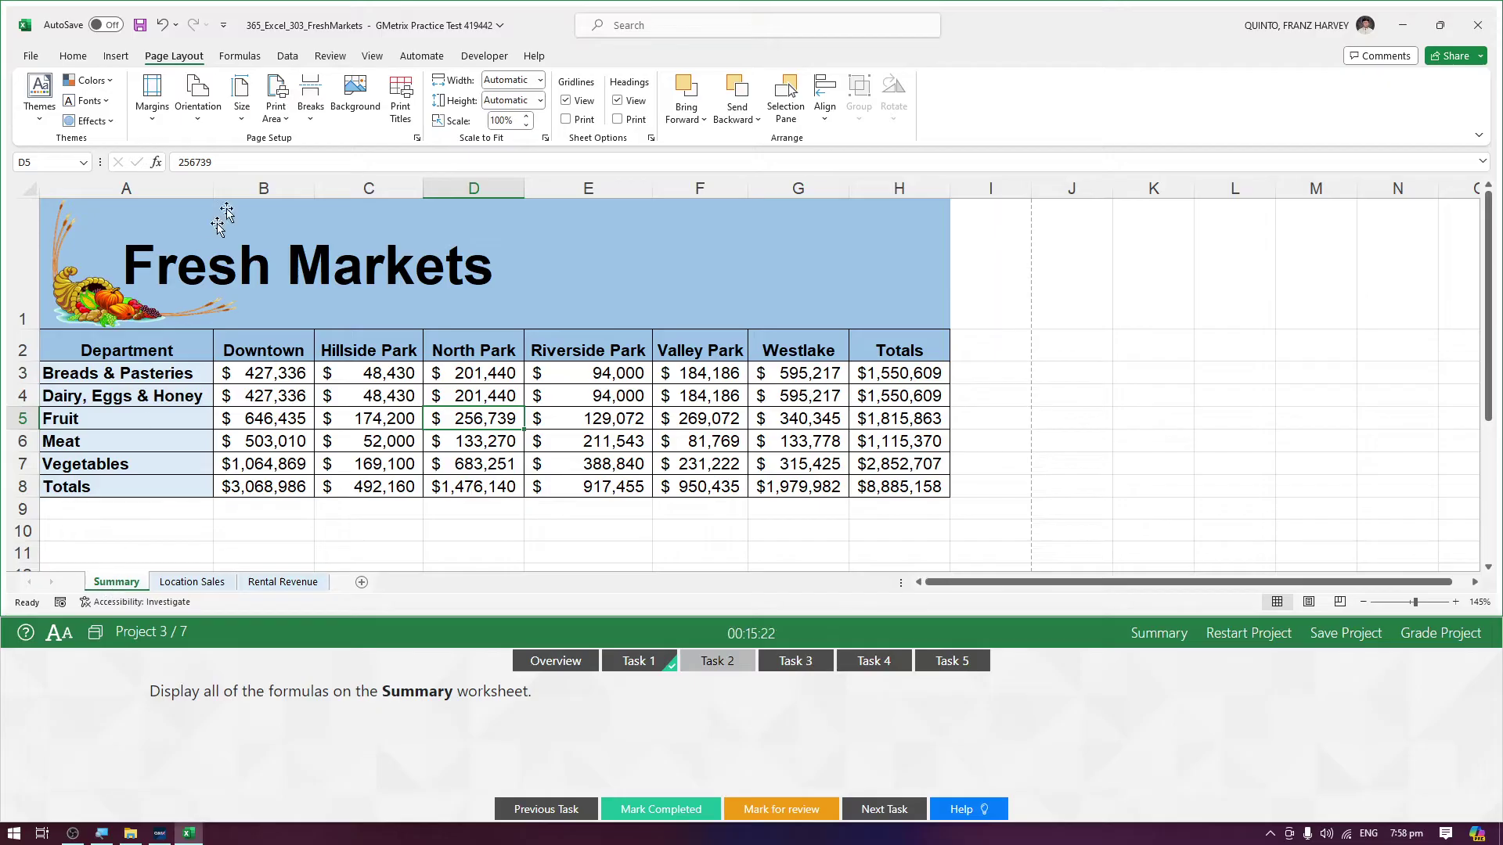
click(240, 55)
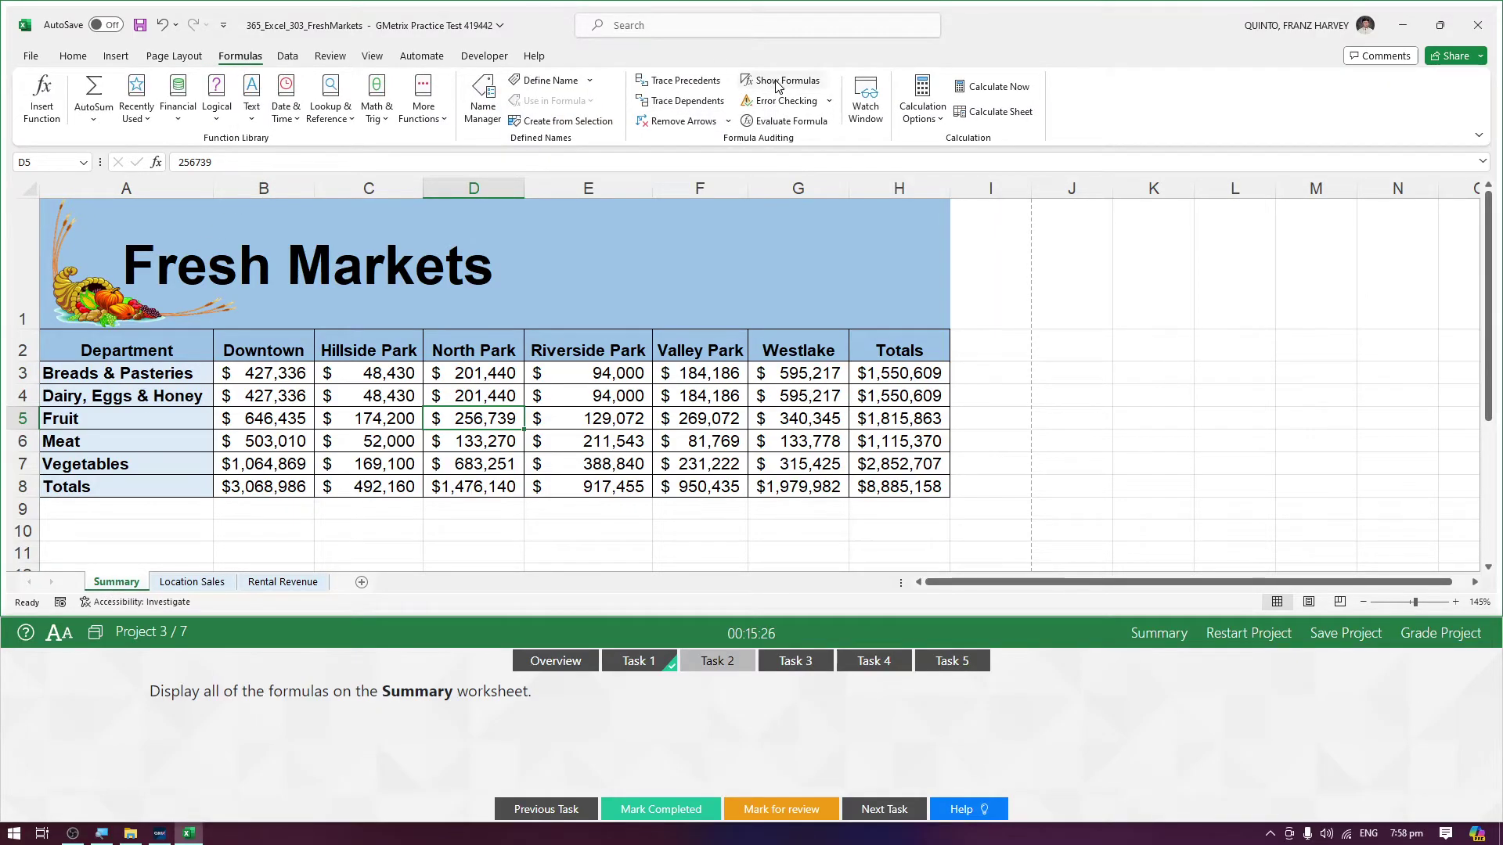
click(777, 81)
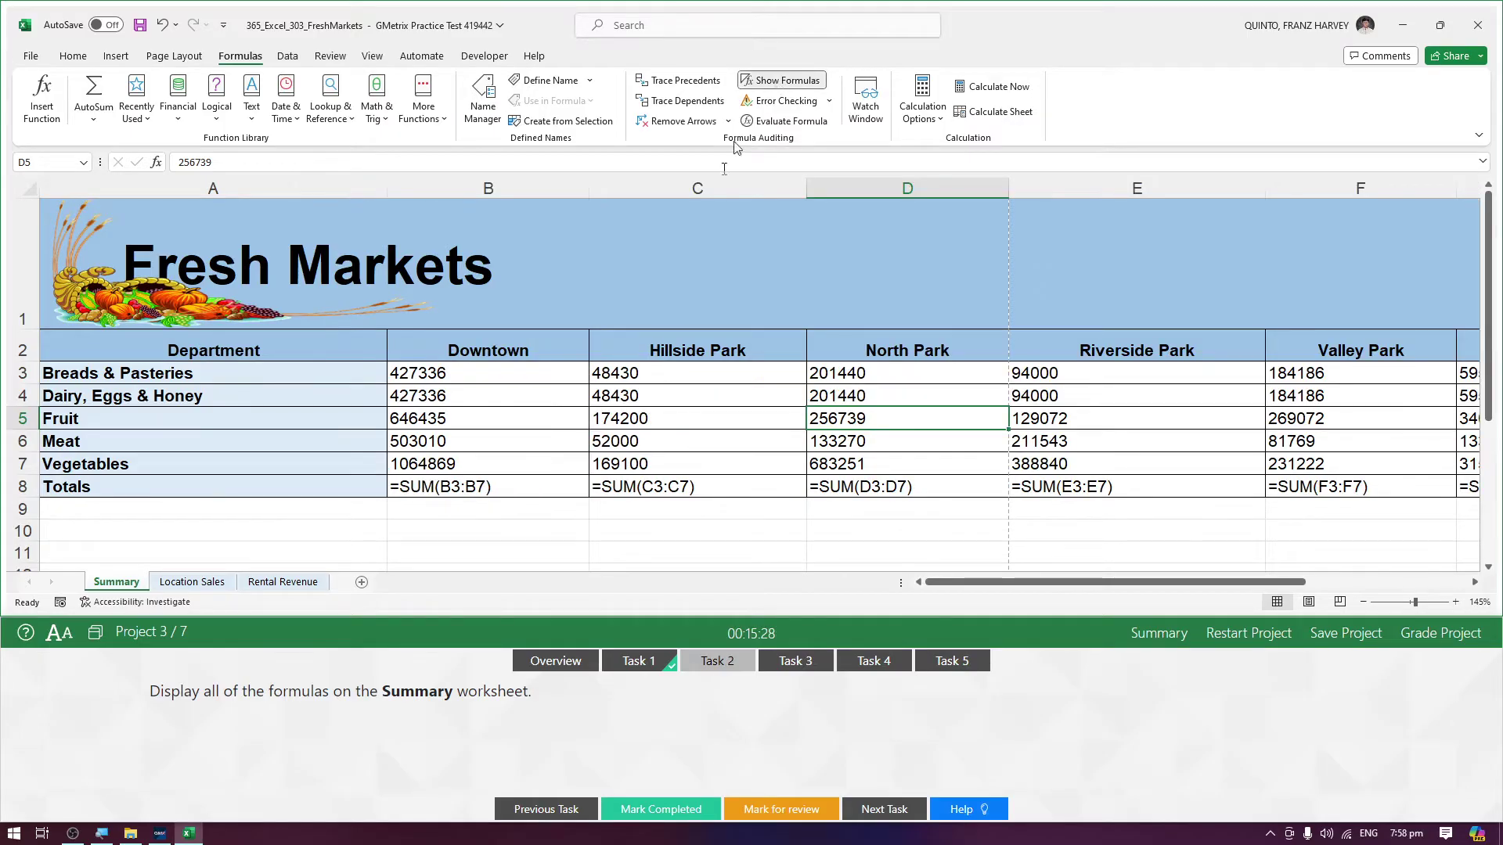
click(660, 808)
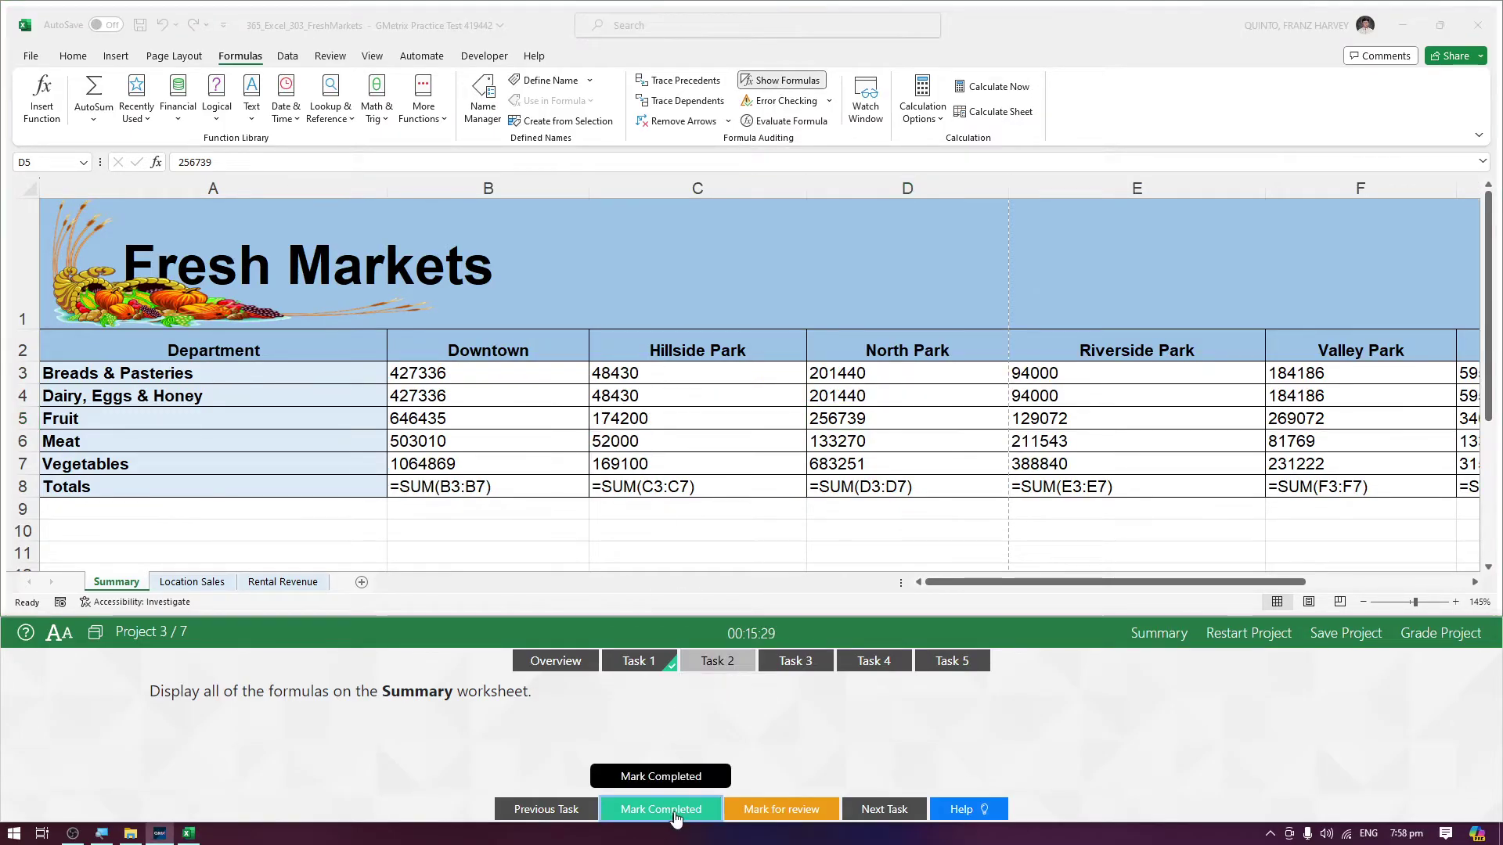
click(796, 664)
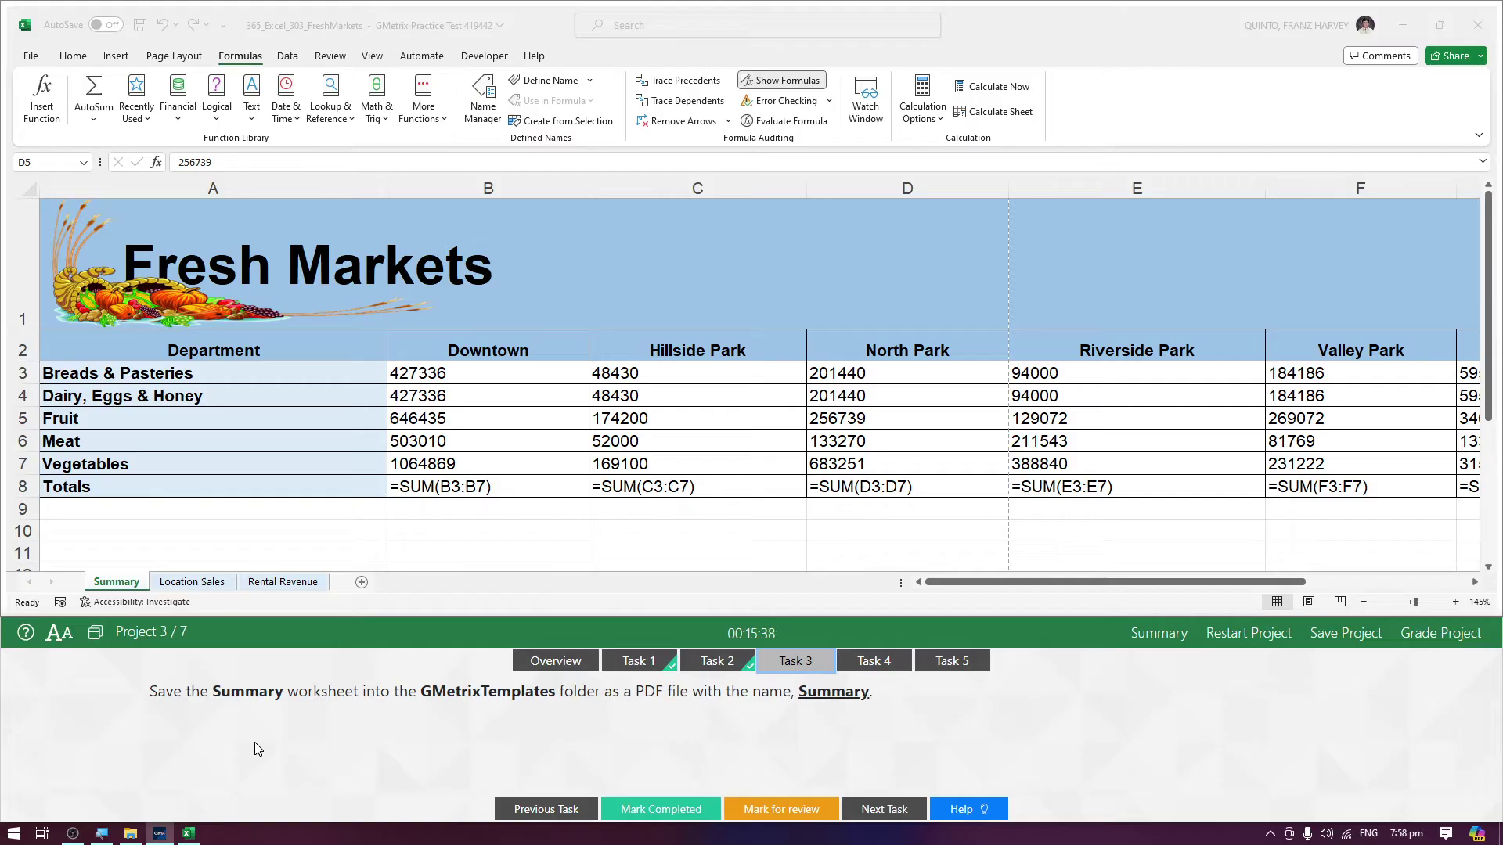
Step: Save the Summary sheet as Summary.pdf, PDF type, in the GMetrixTemplates folder
click(117, 584)
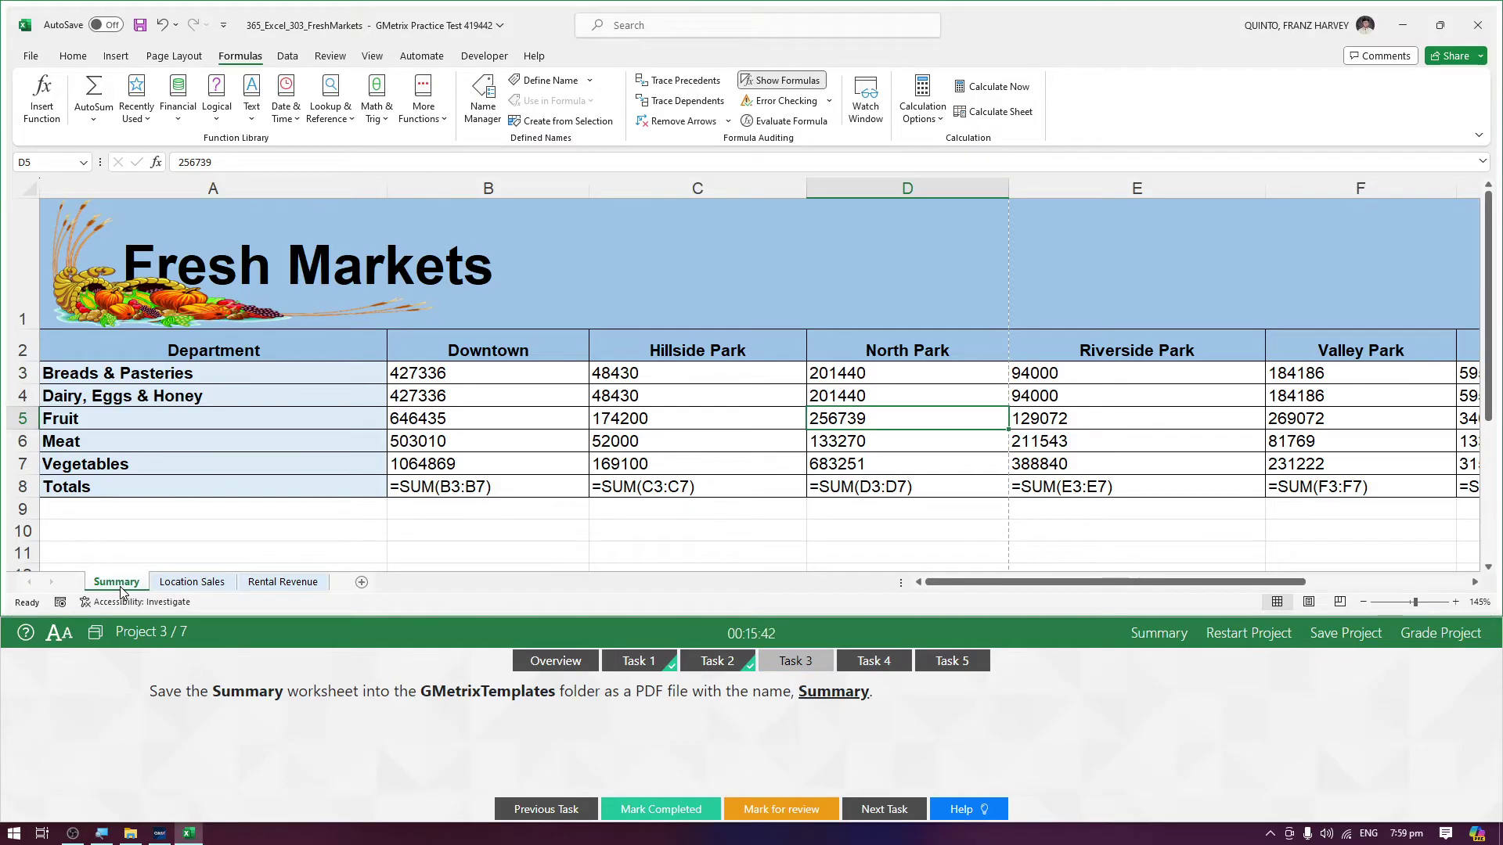
click(31, 58)
click(56, 295)
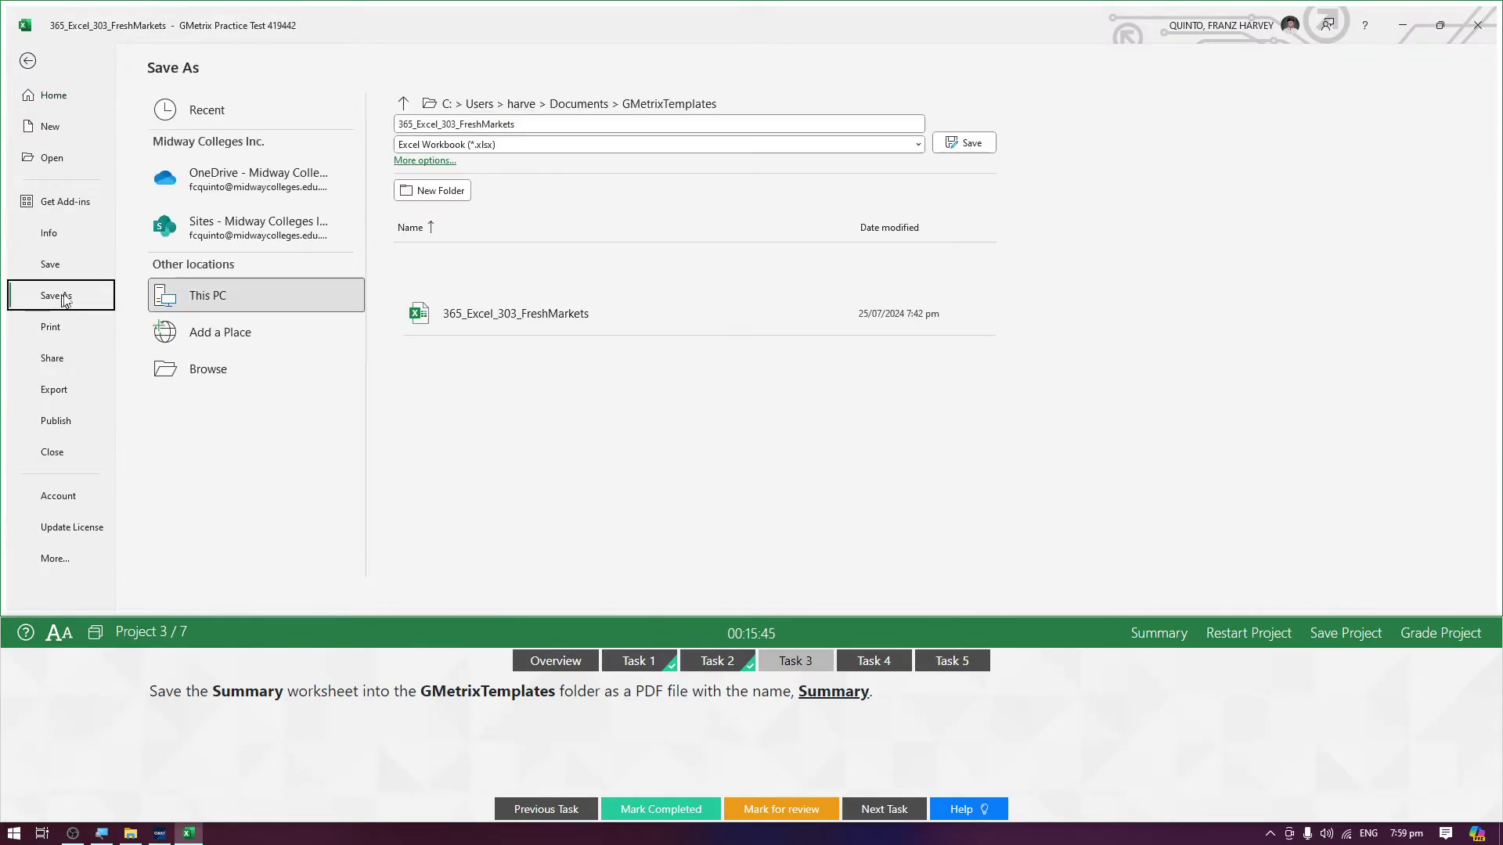
click(224, 380)
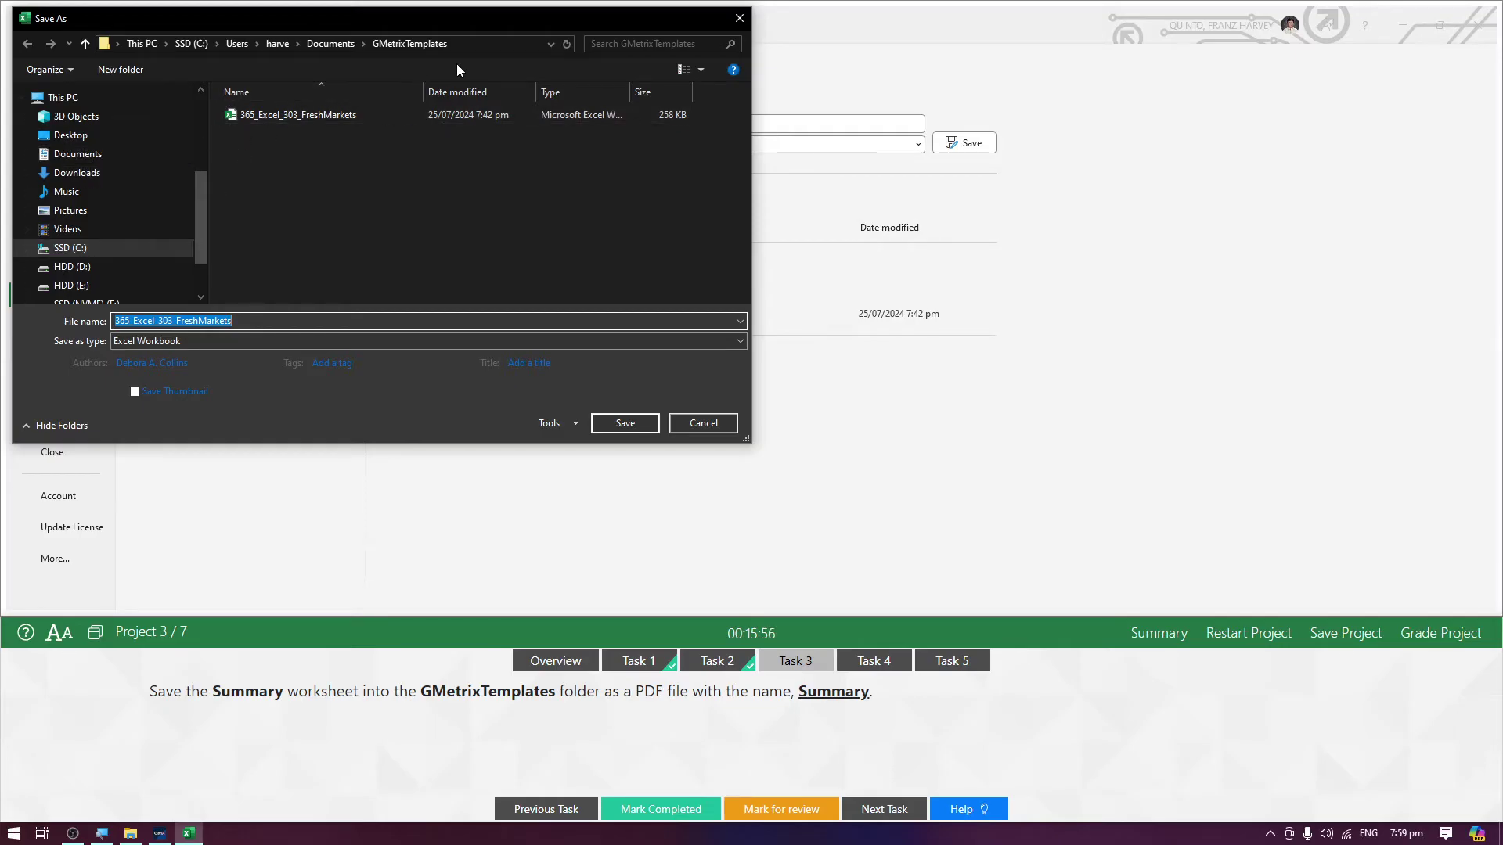
scroll(136, 212, up, 2)
scroll(135, 208, up, 1)
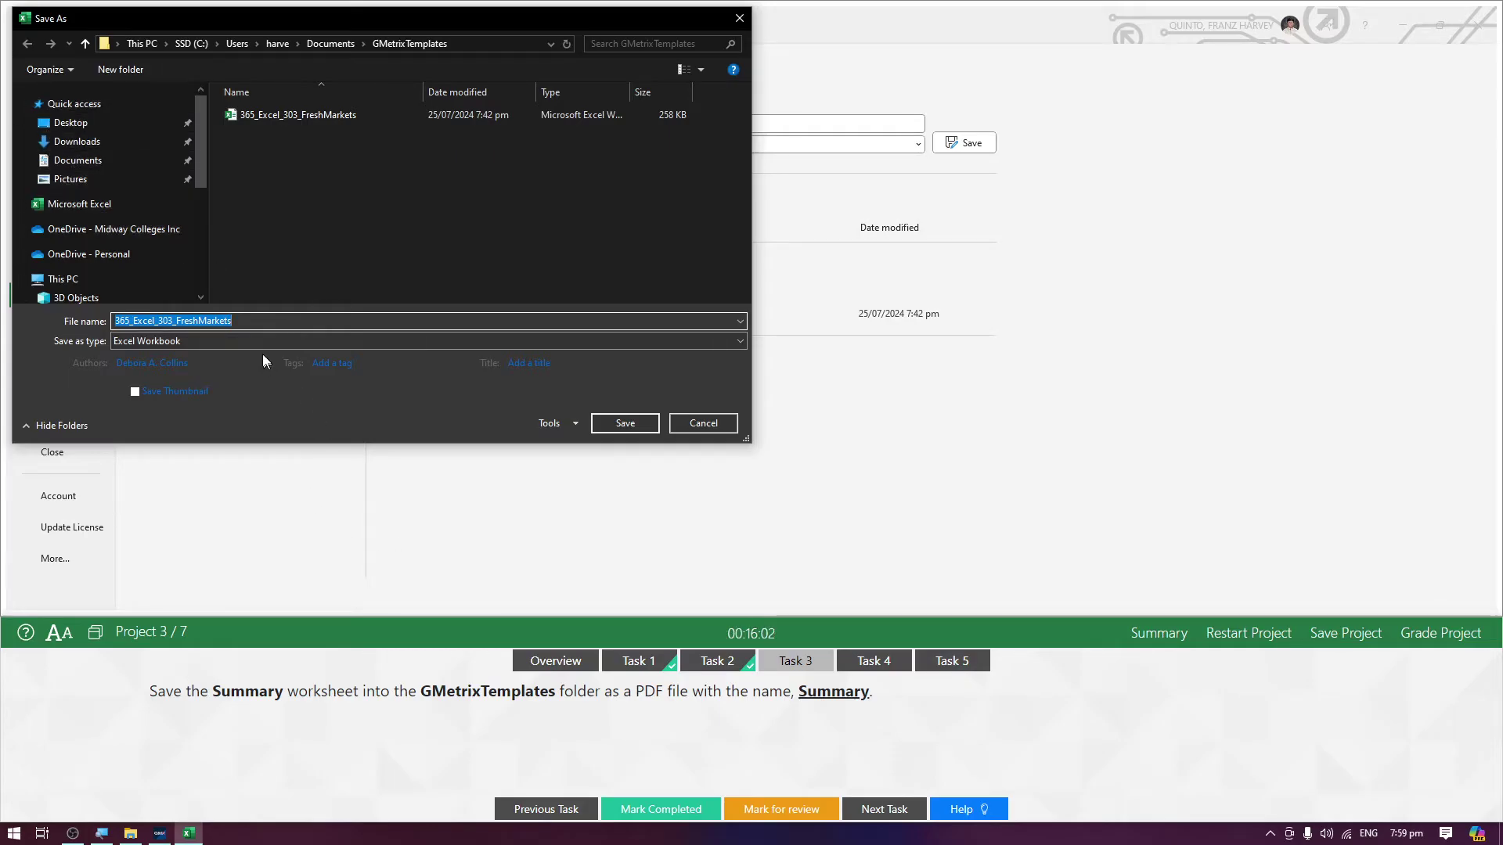
click(257, 320)
triple_click(257, 320)
text(Summary)
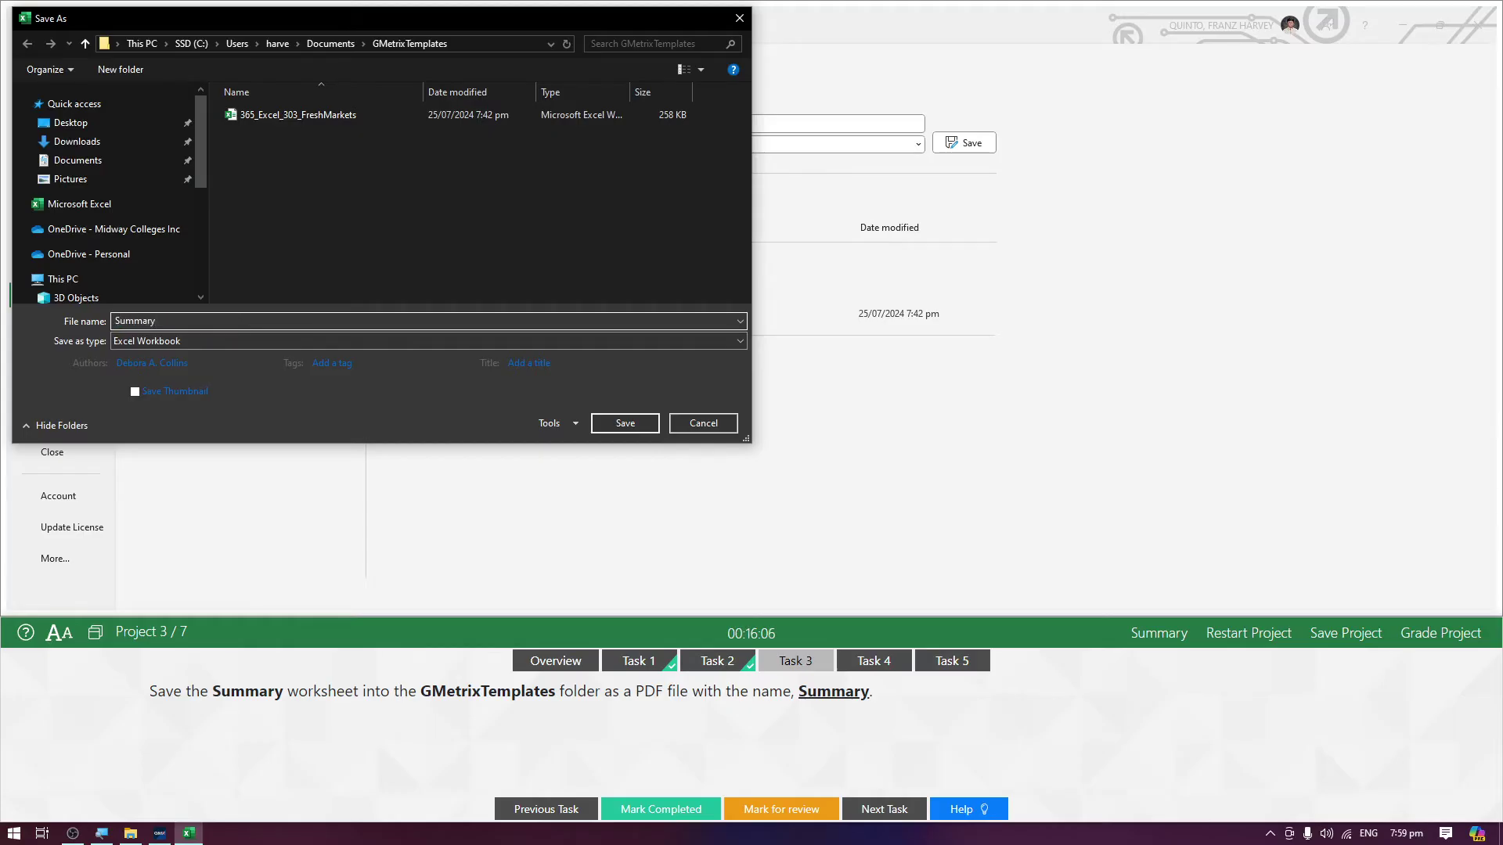
click(154, 342)
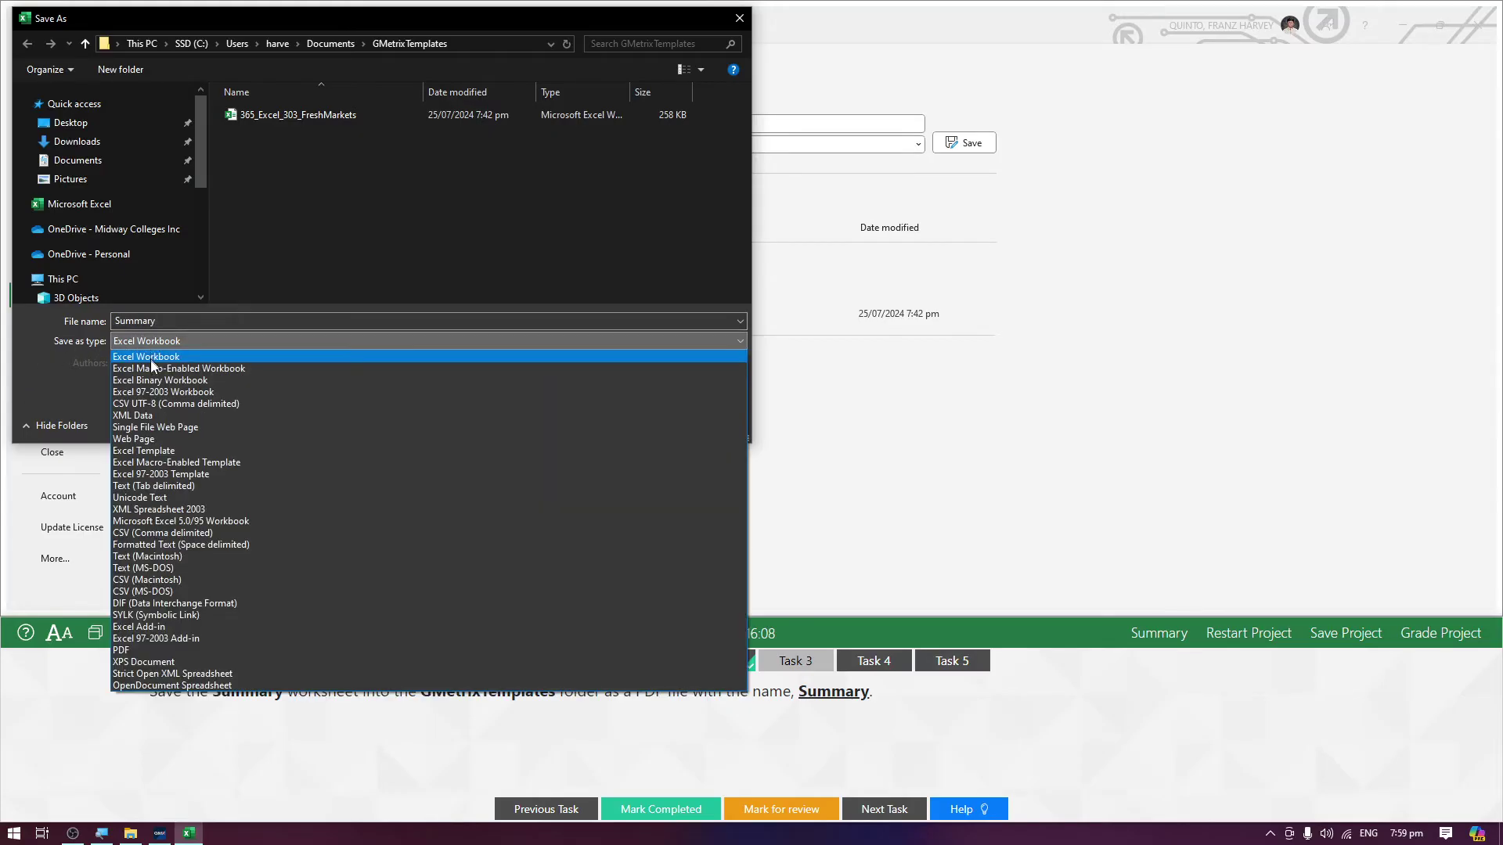
click(135, 650)
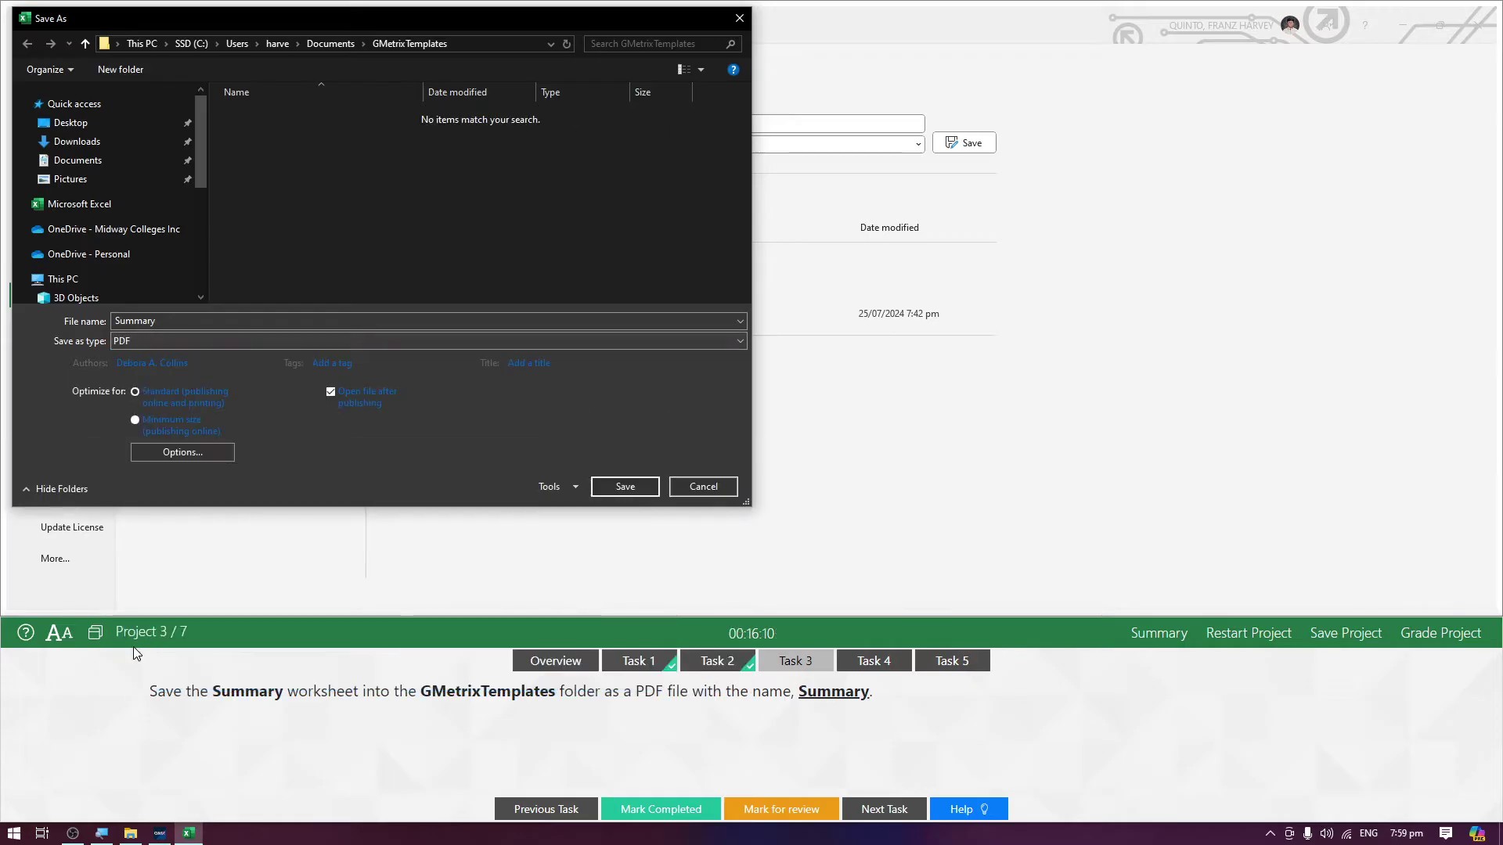
click(607, 487)
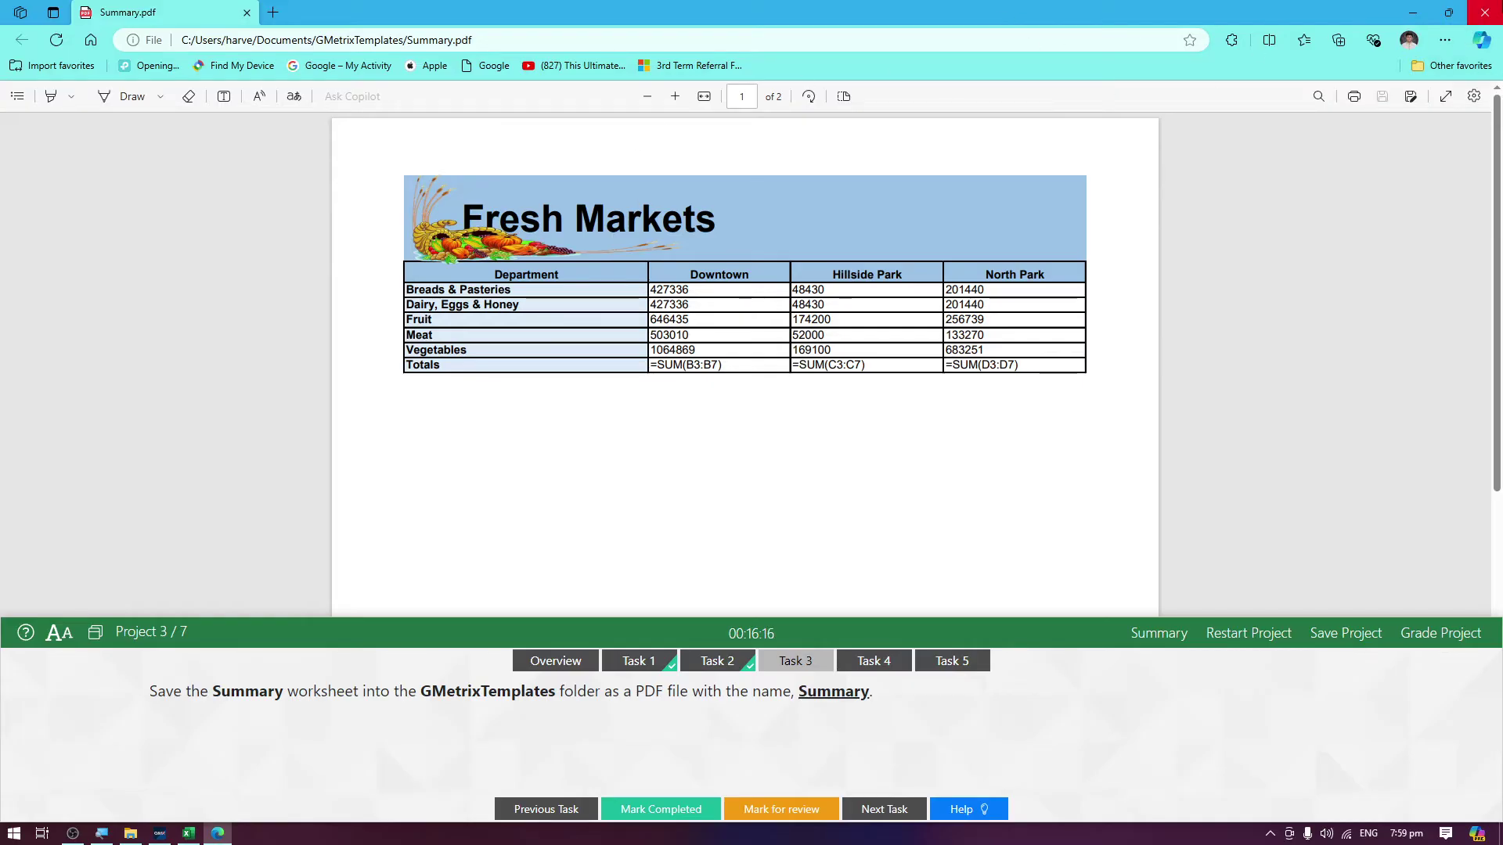
Step: Close the PDF preview, mark Task 3 complete, and open Task 4
click(1485, 12)
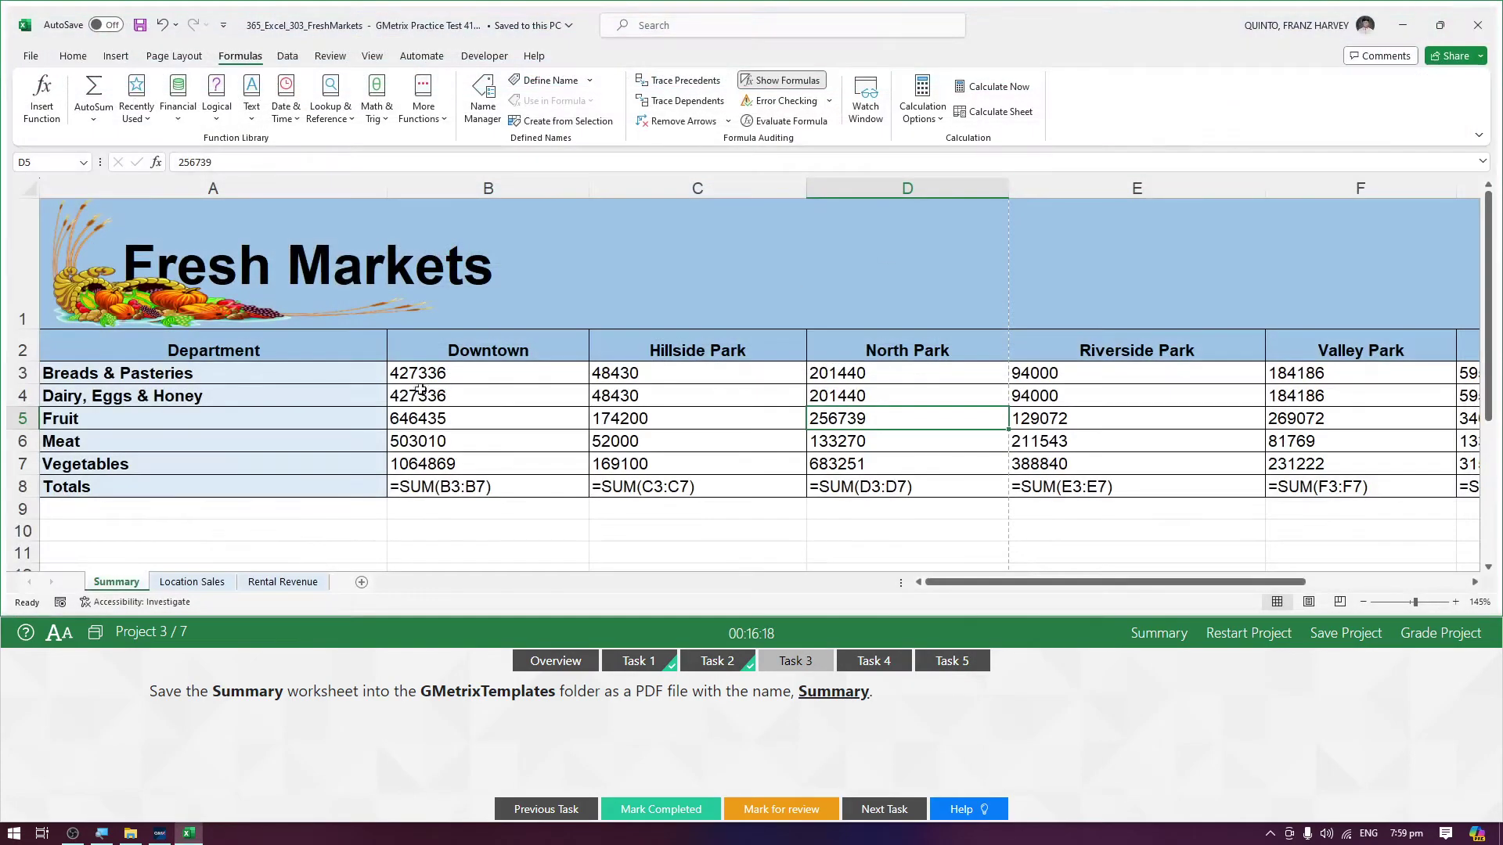
click(423, 389)
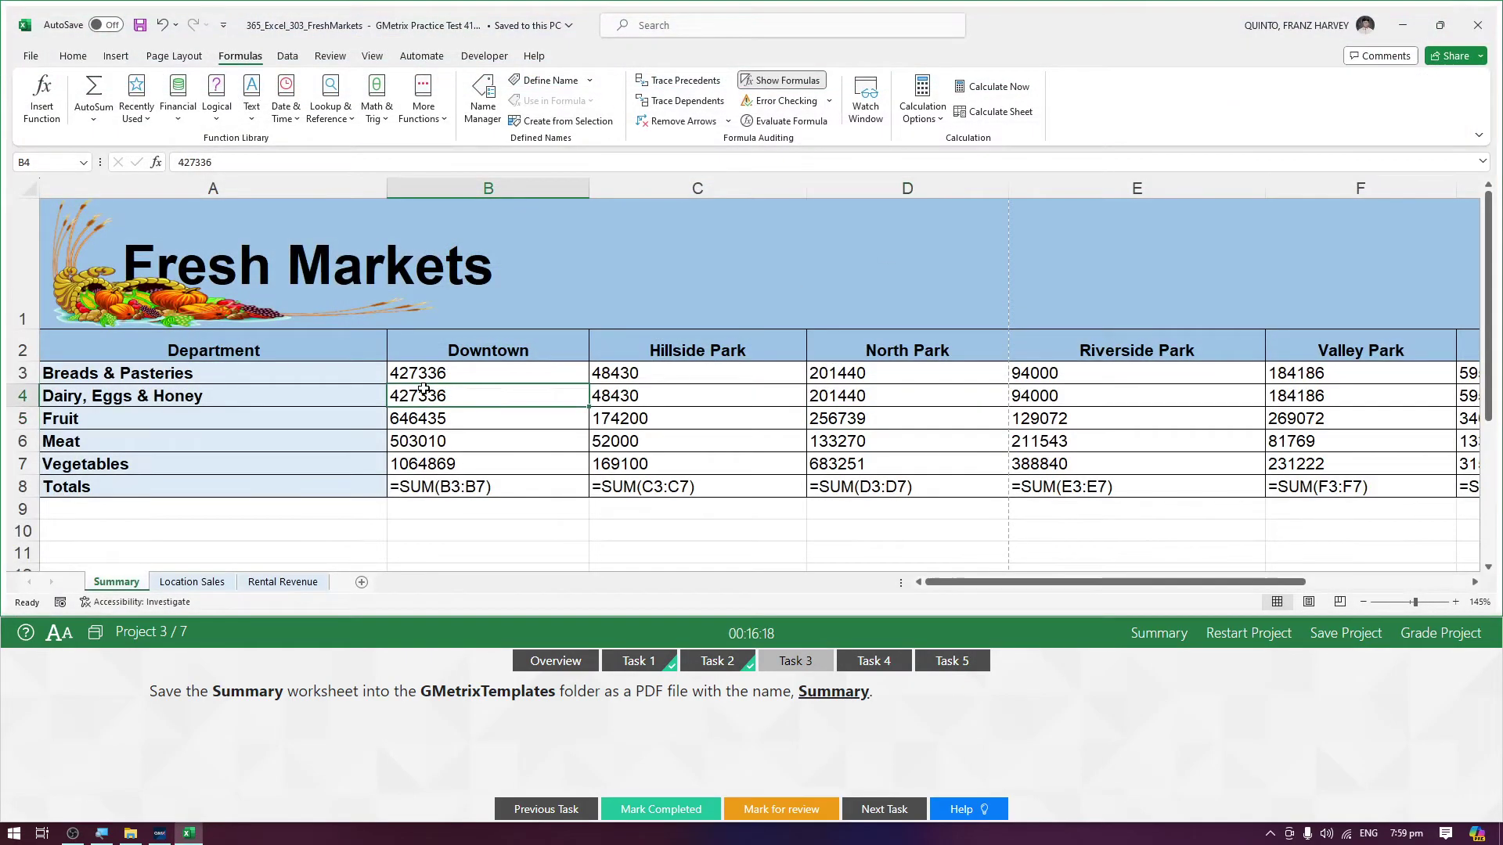
click(670, 811)
click(878, 664)
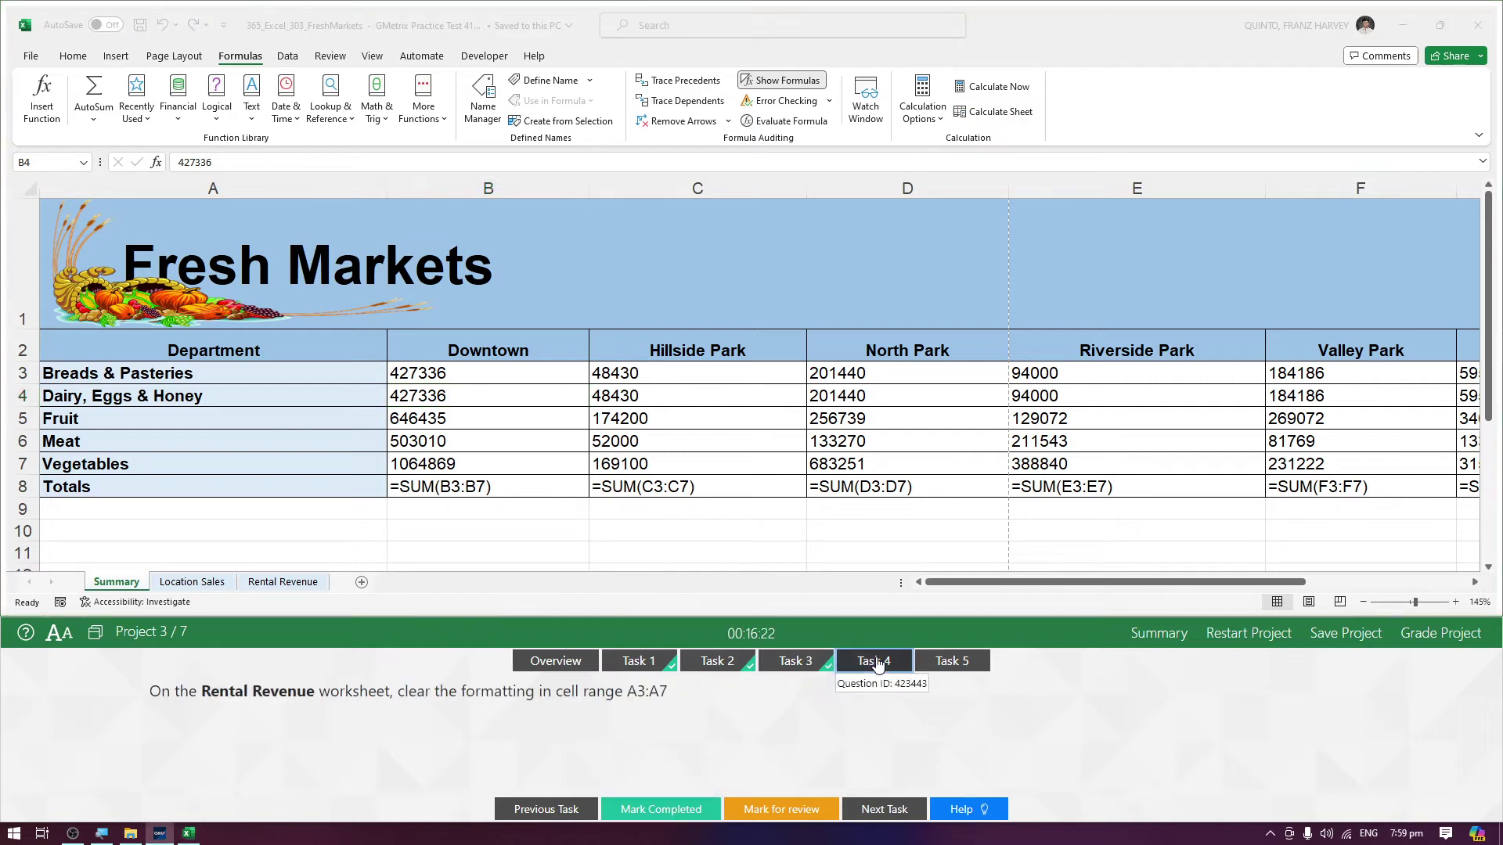
Step: Clear formats from Rental Revenue cells A3:A7, then mark Task 4 complete
click(305, 582)
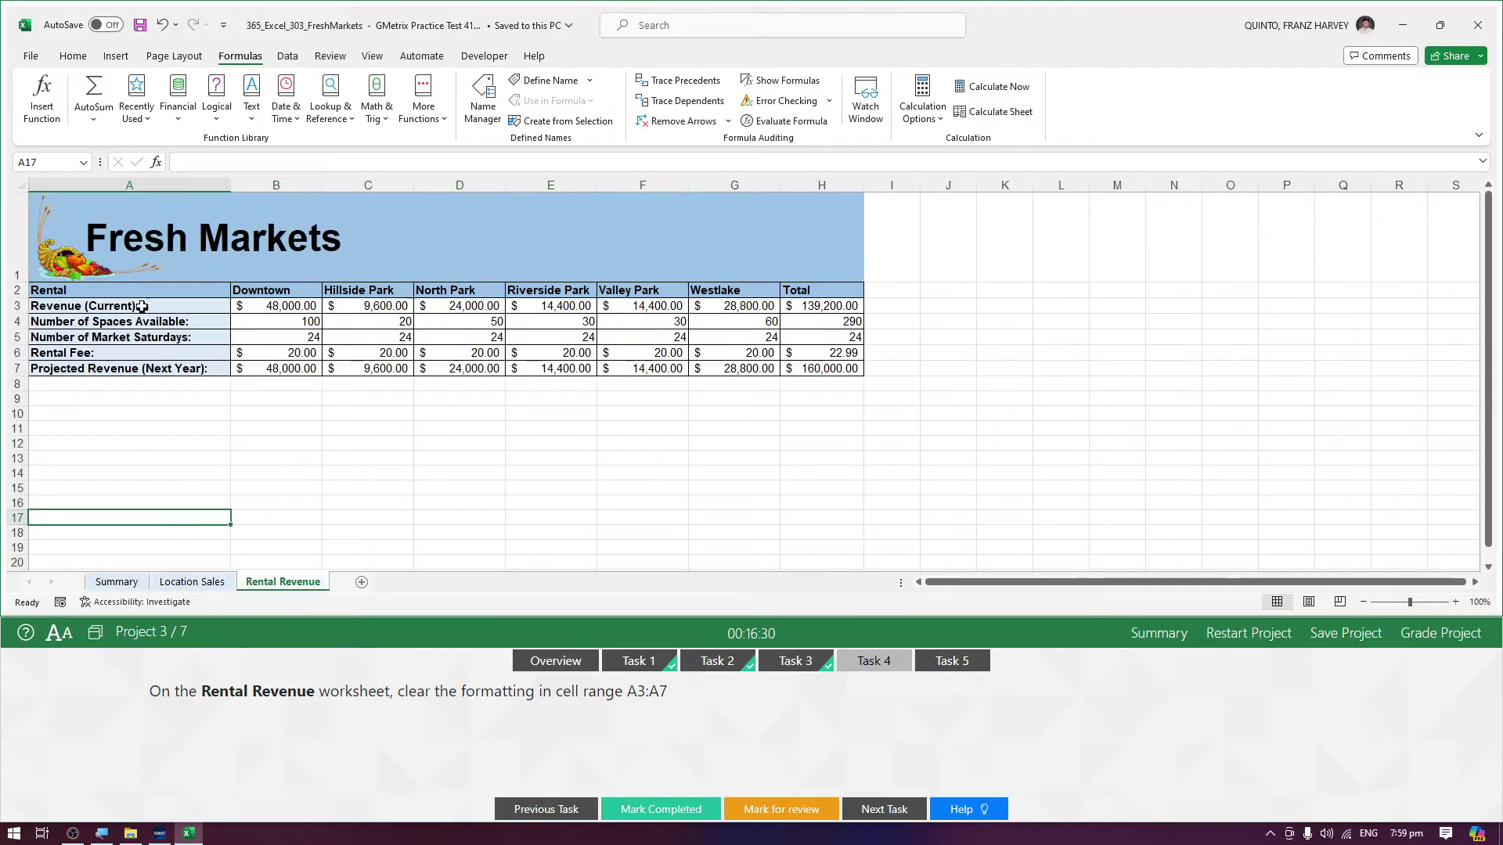
drag(139, 306, 143, 368)
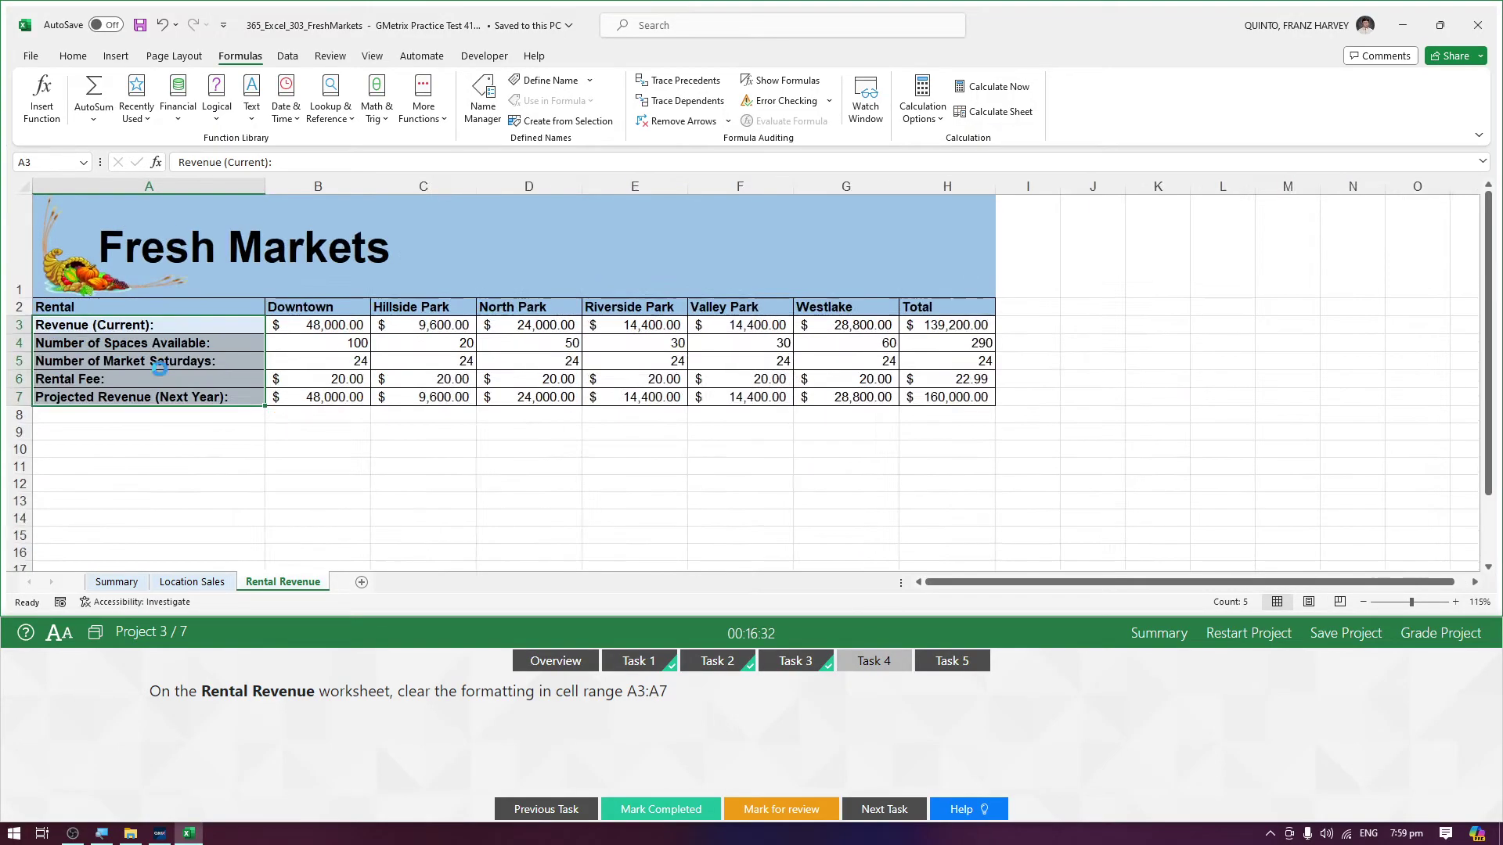
scroll(163, 385, up, 3)
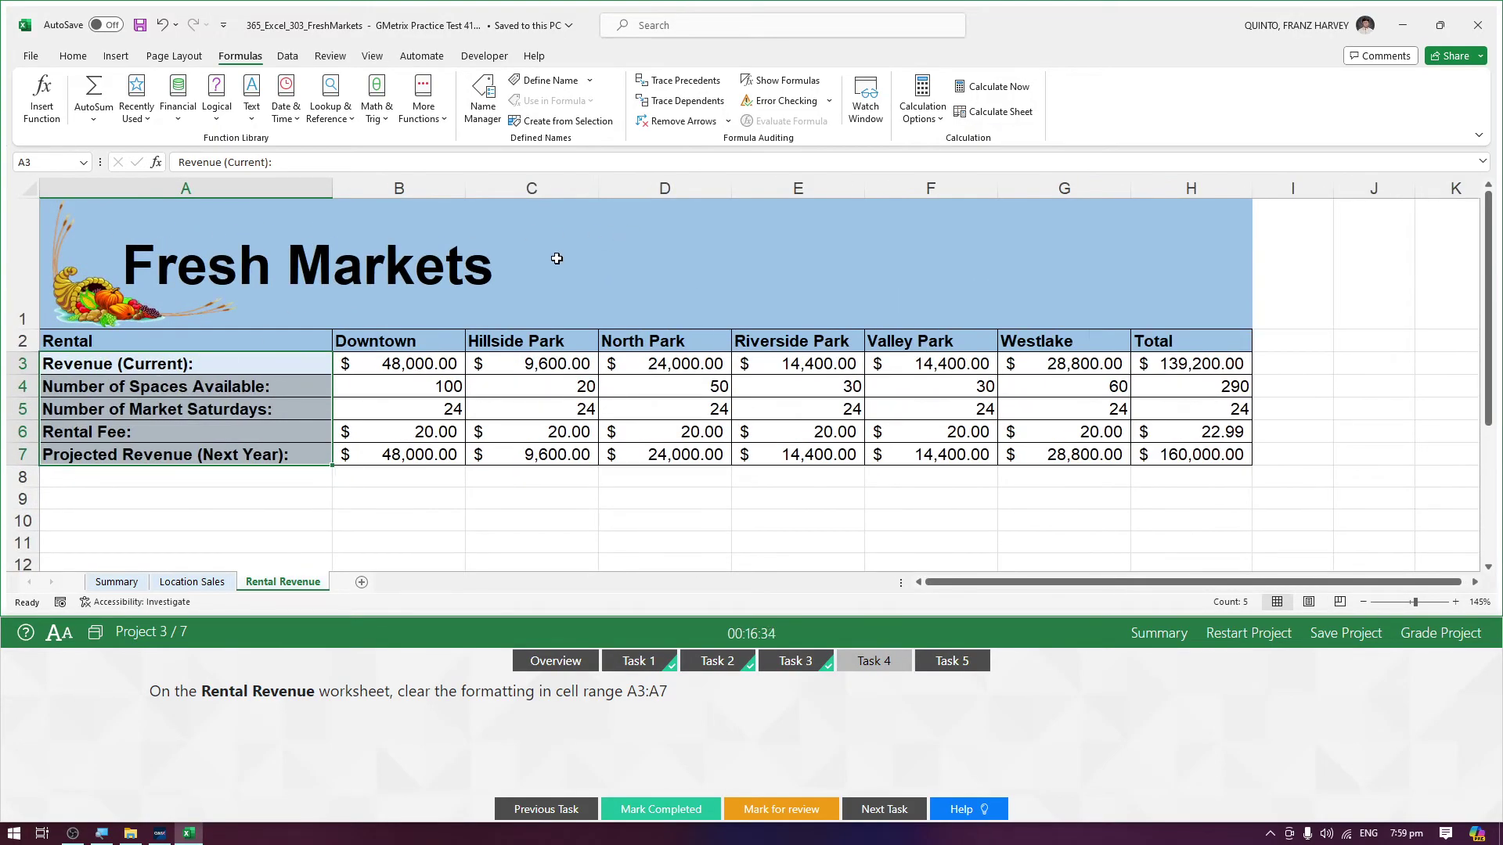
click(81, 59)
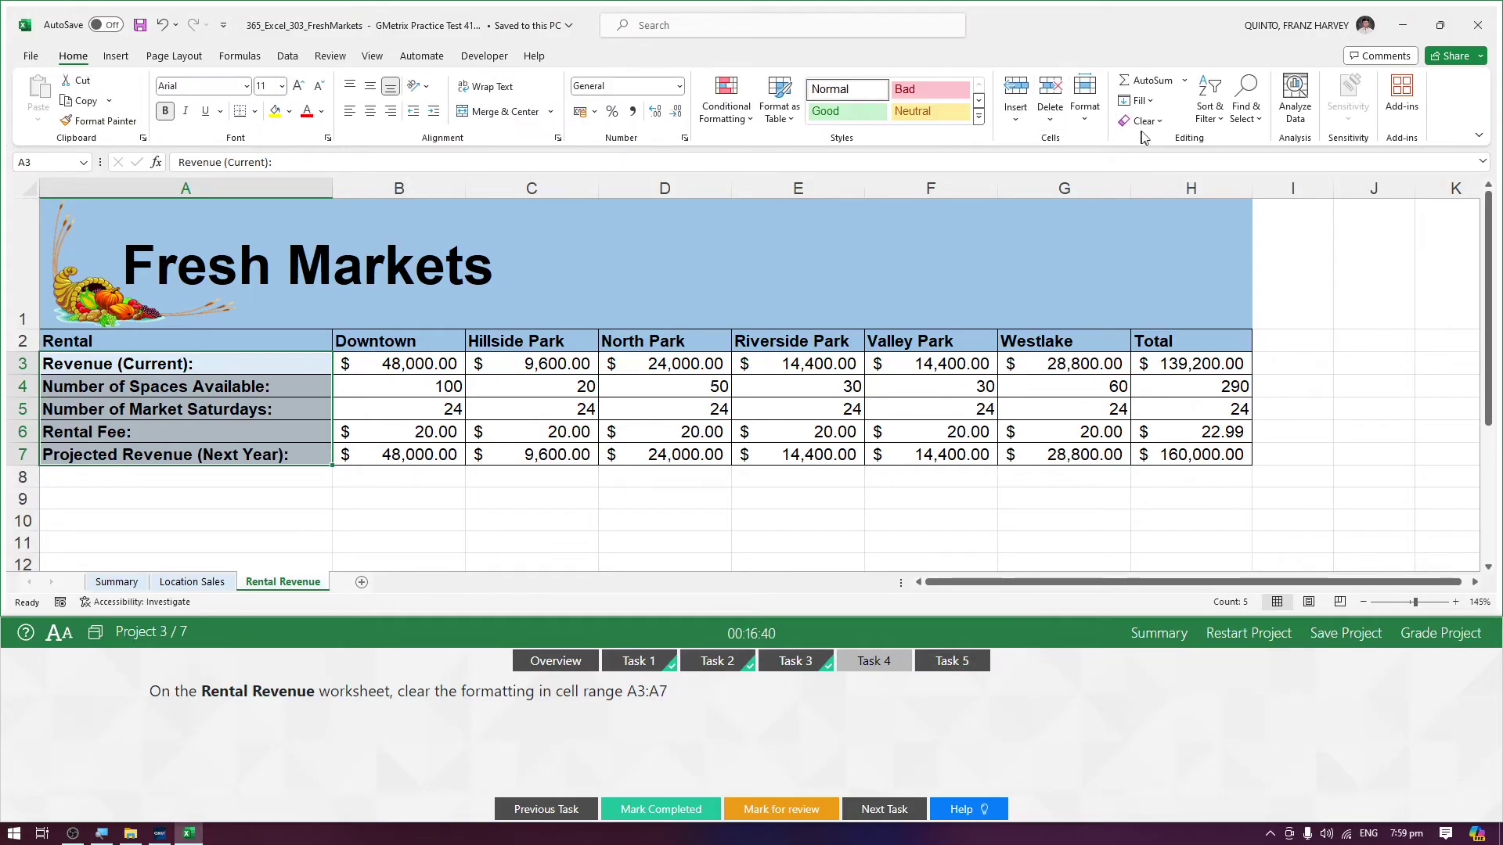
click(1145, 121)
click(1159, 165)
click(295, 500)
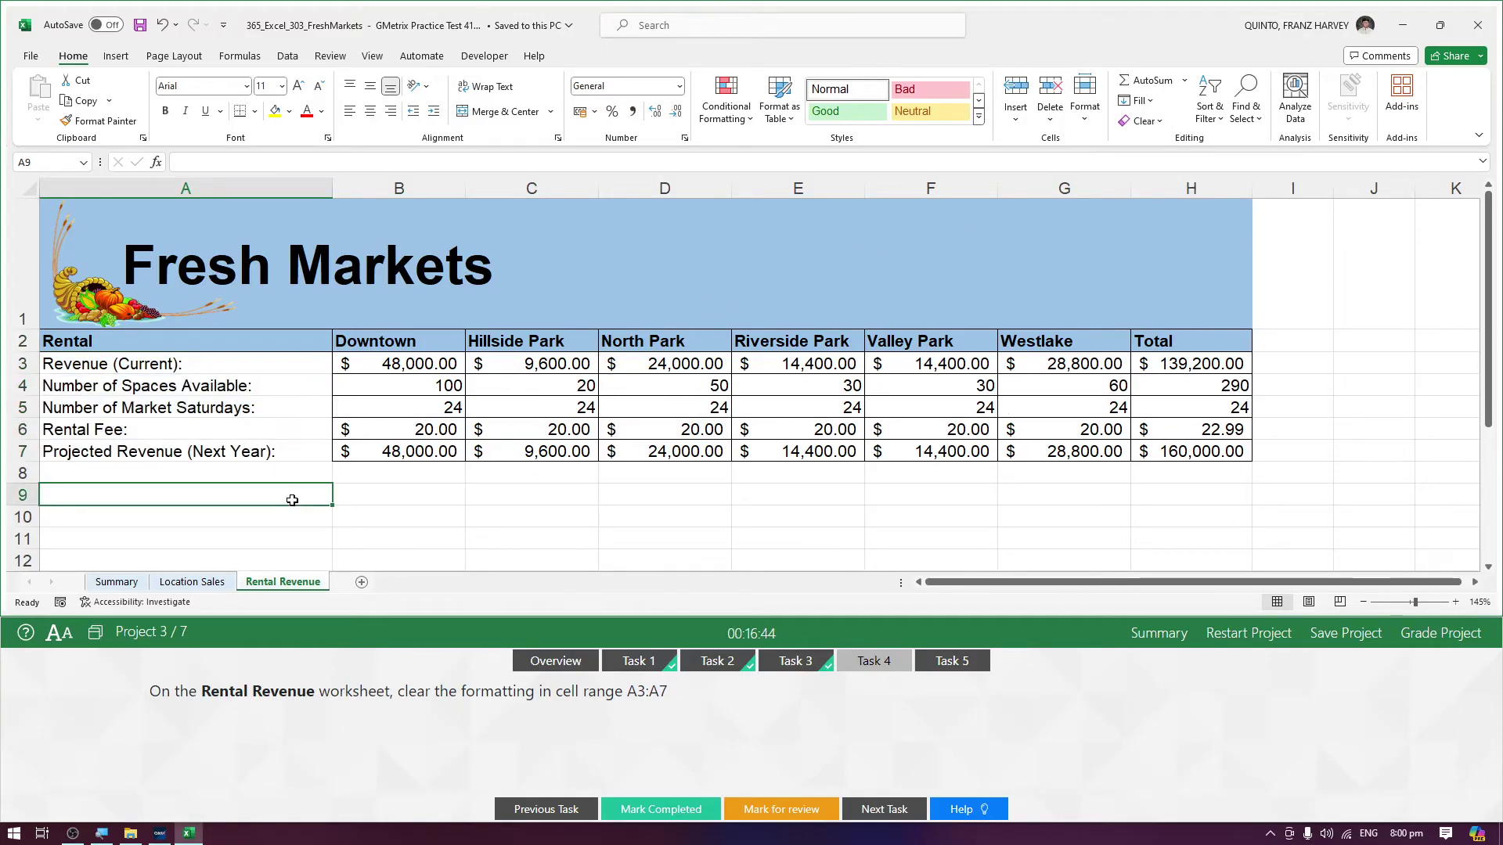
click(661, 810)
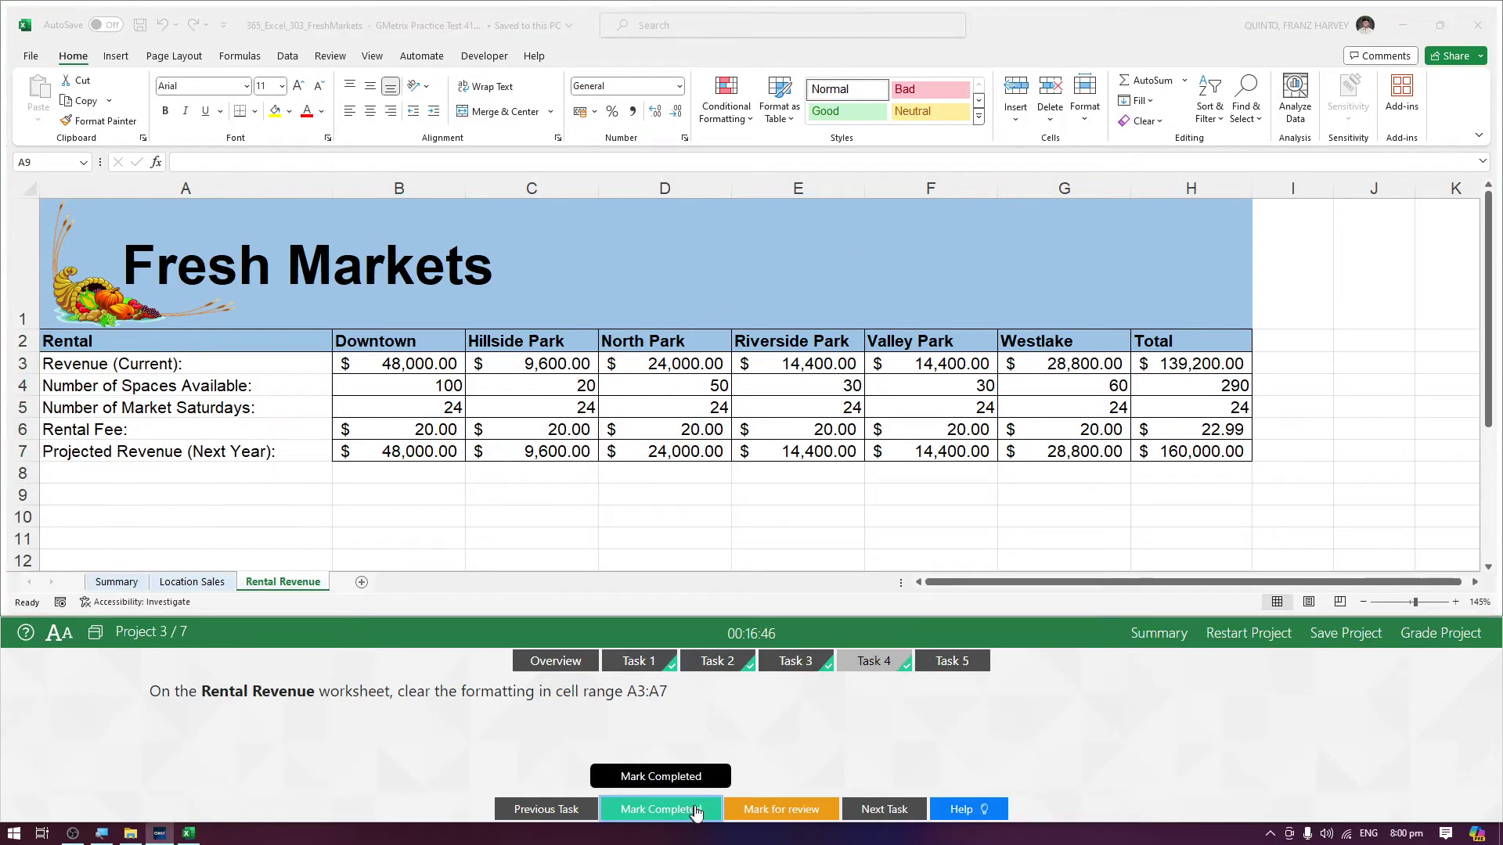
click(957, 663)
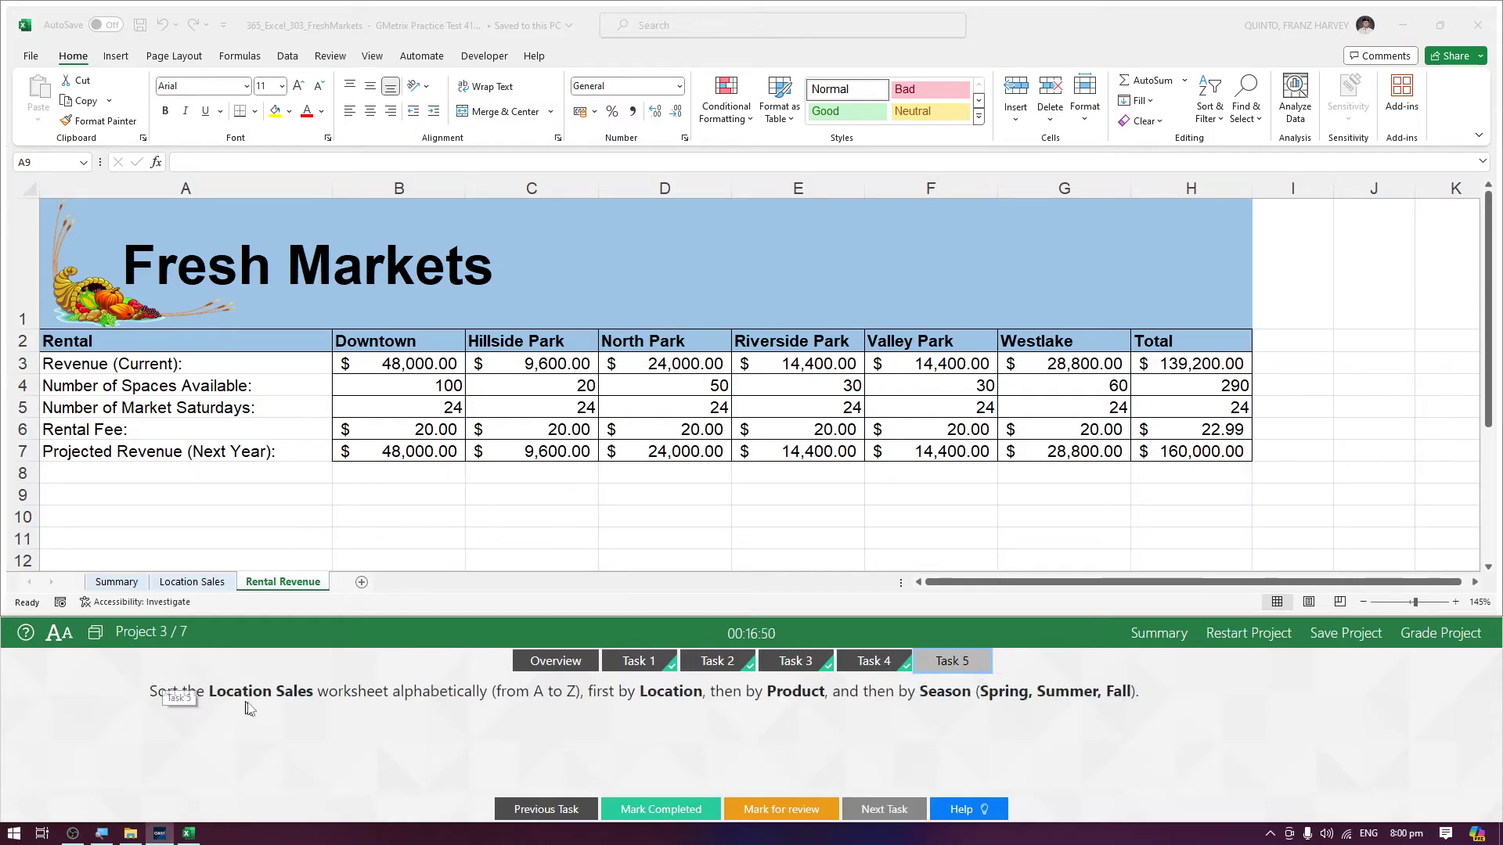
Step: Switch to the Location Sales sheet and read the task's season order
click(205, 590)
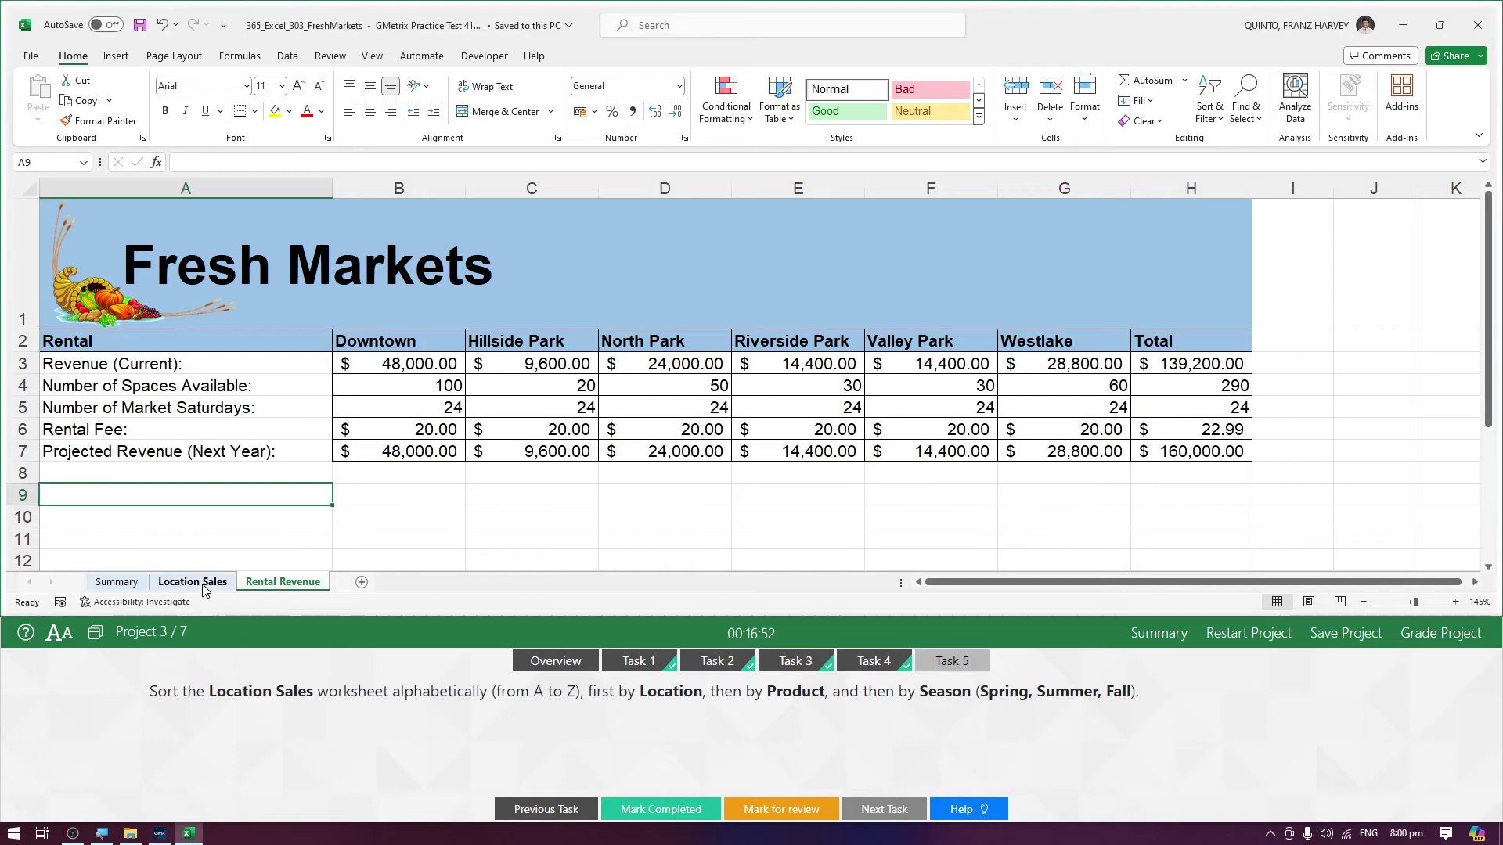
click(205, 588)
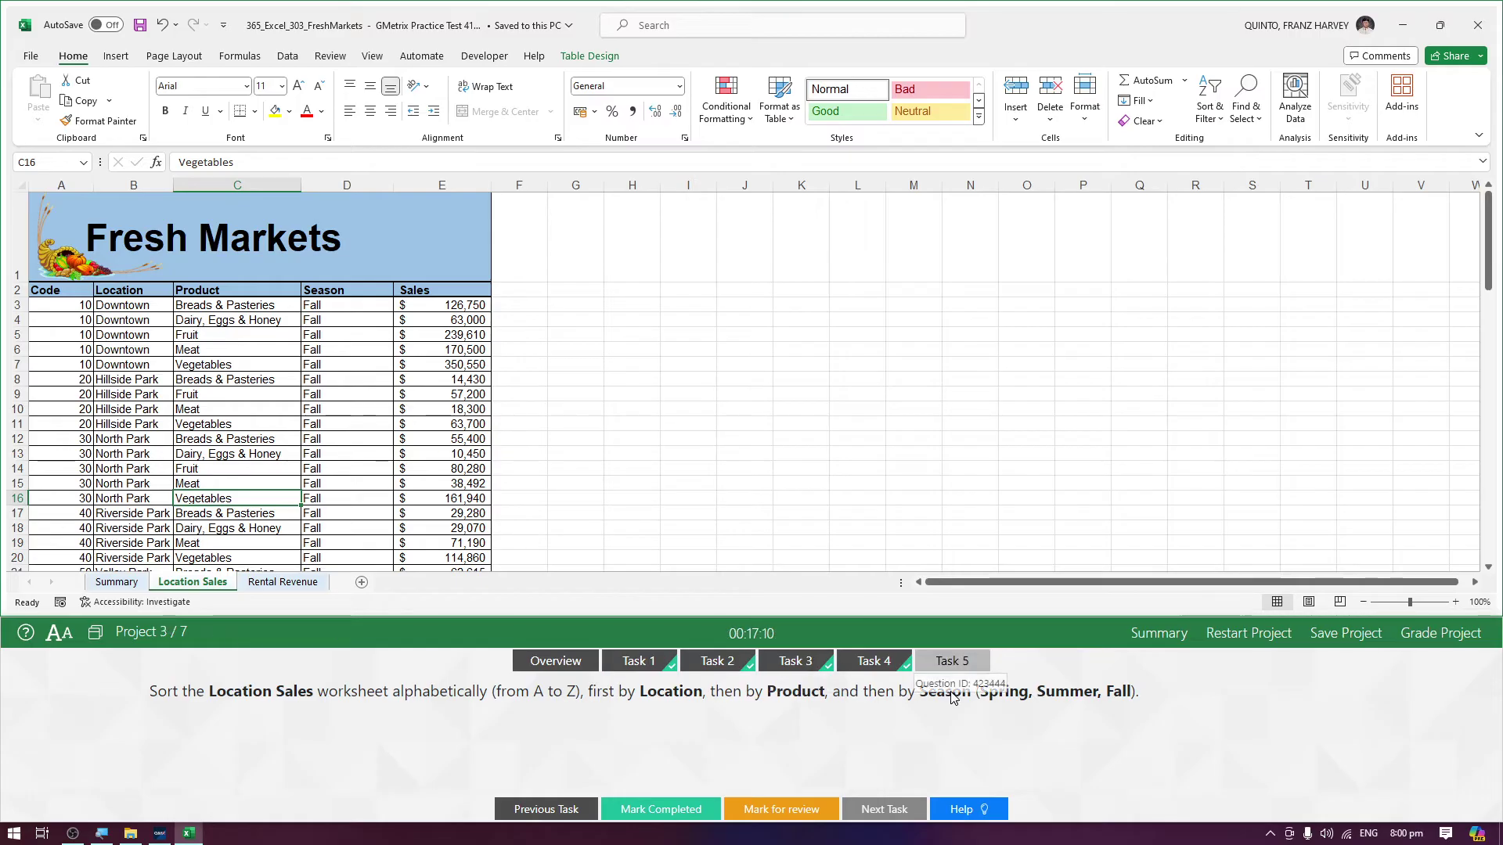
drag(977, 691, 1141, 704)
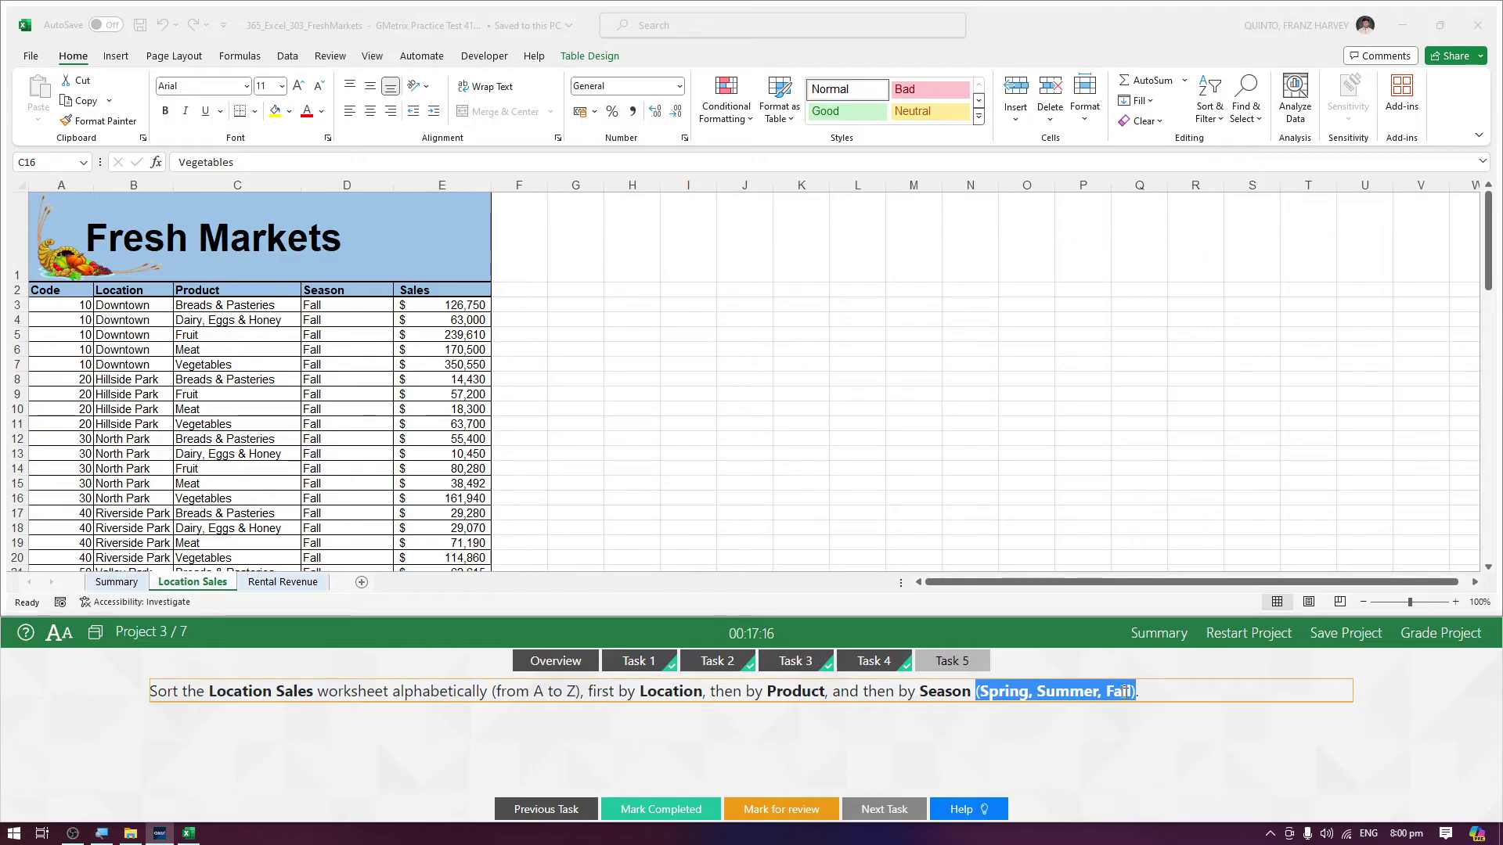
click(318, 490)
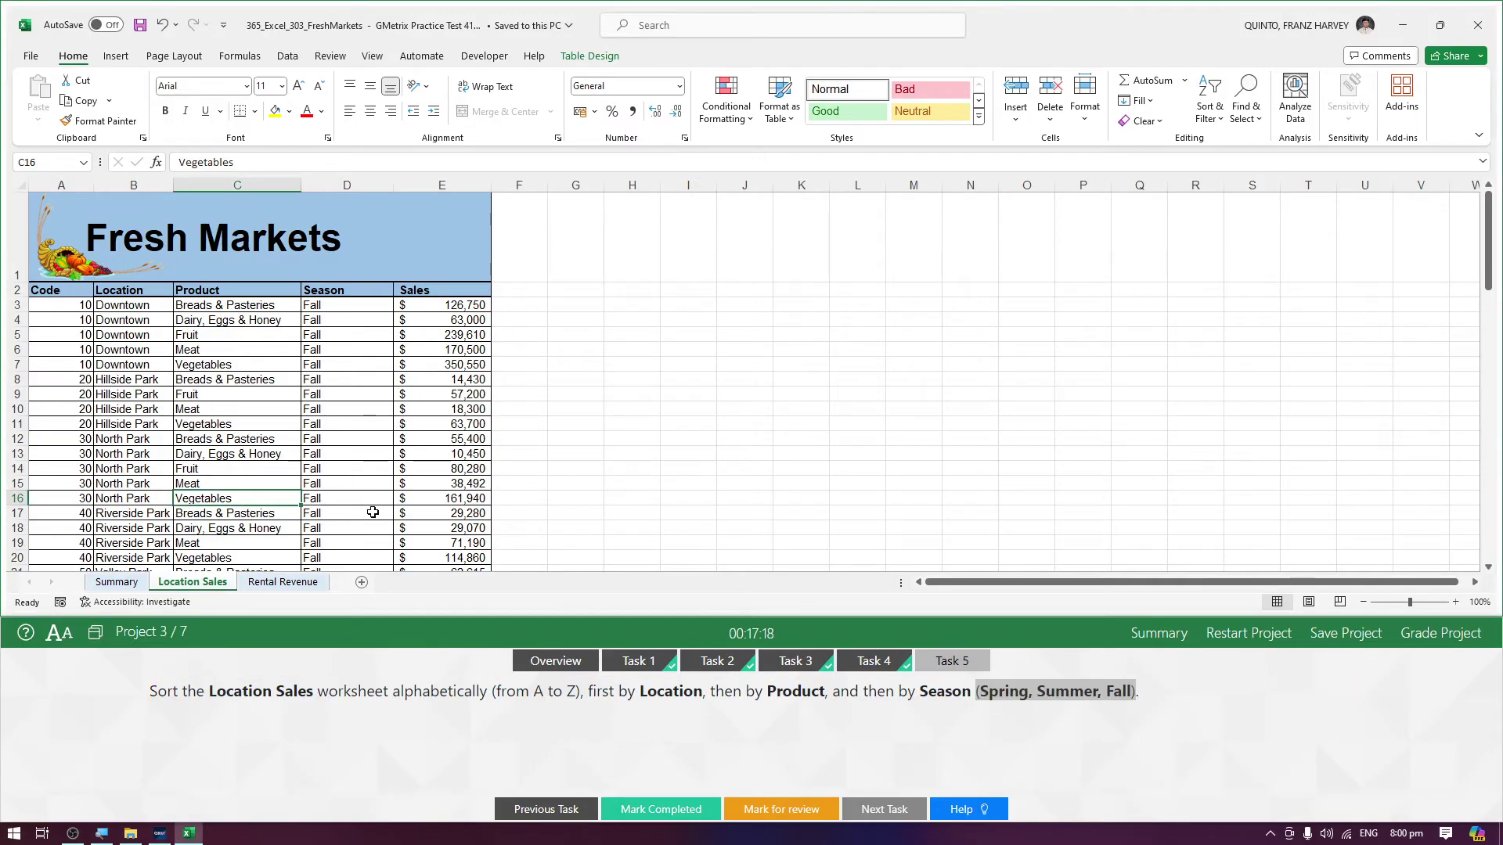
Step: Select the Fresh Markets sales table, leaving one cell inside it active
scroll(310, 496, down, 1)
ctrl+scroll(311, 495, up, 2)
scroll(311, 495, up, 1)
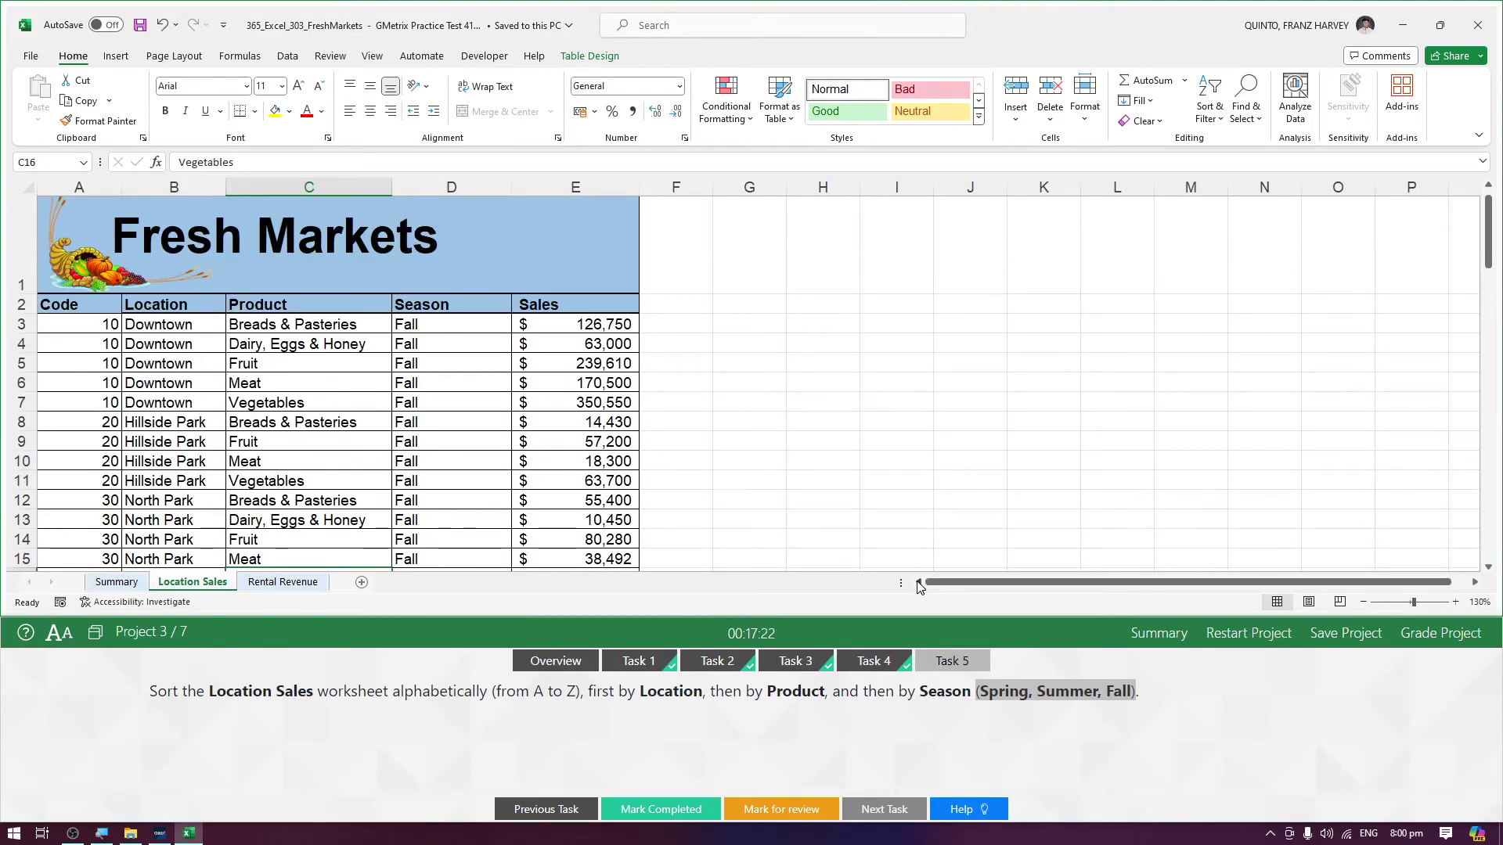
click(156, 440)
click(408, 461)
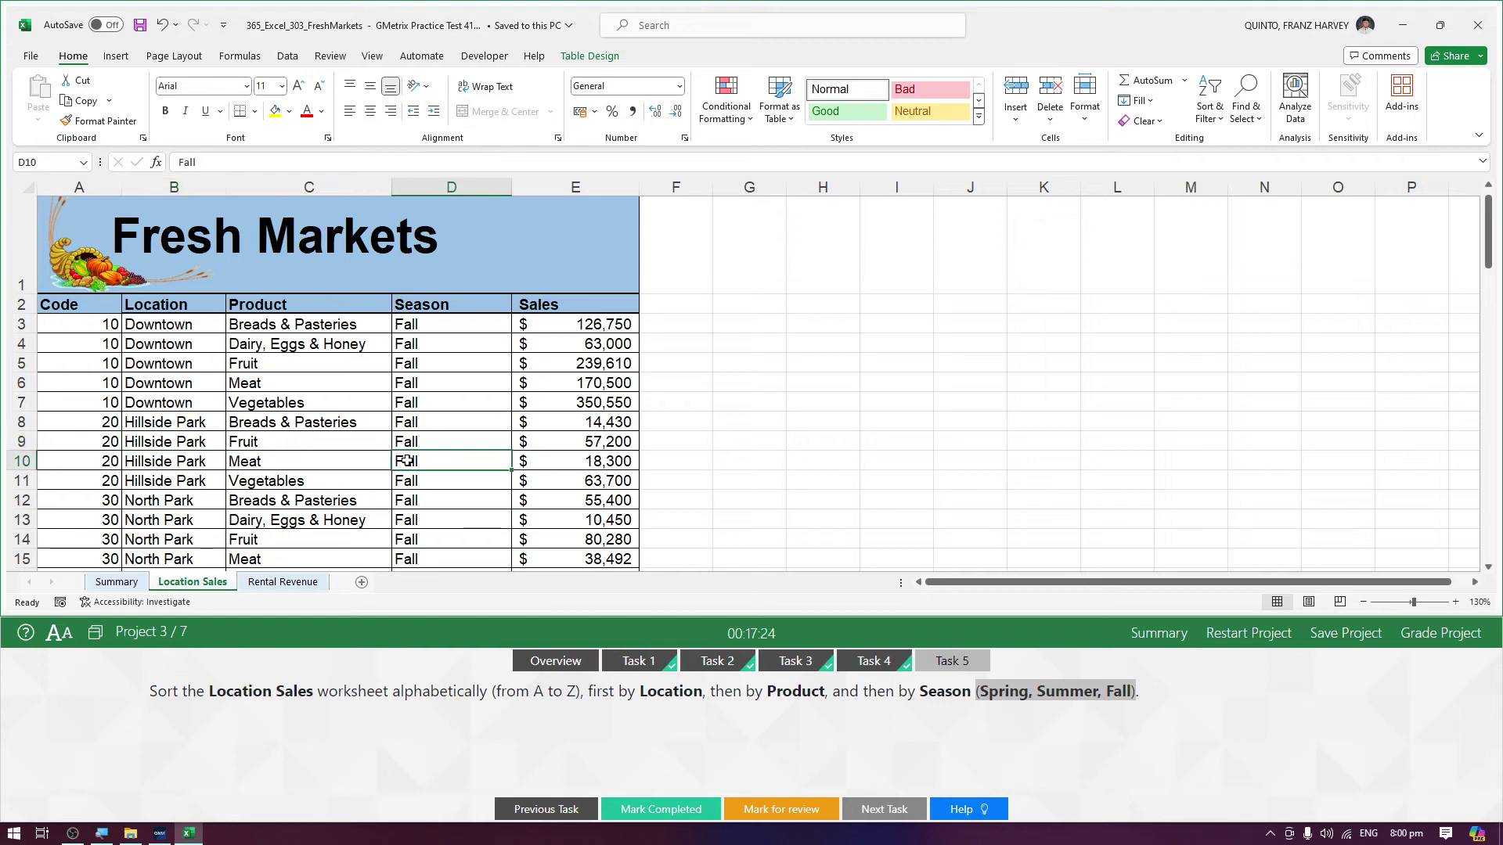
click(342, 446)
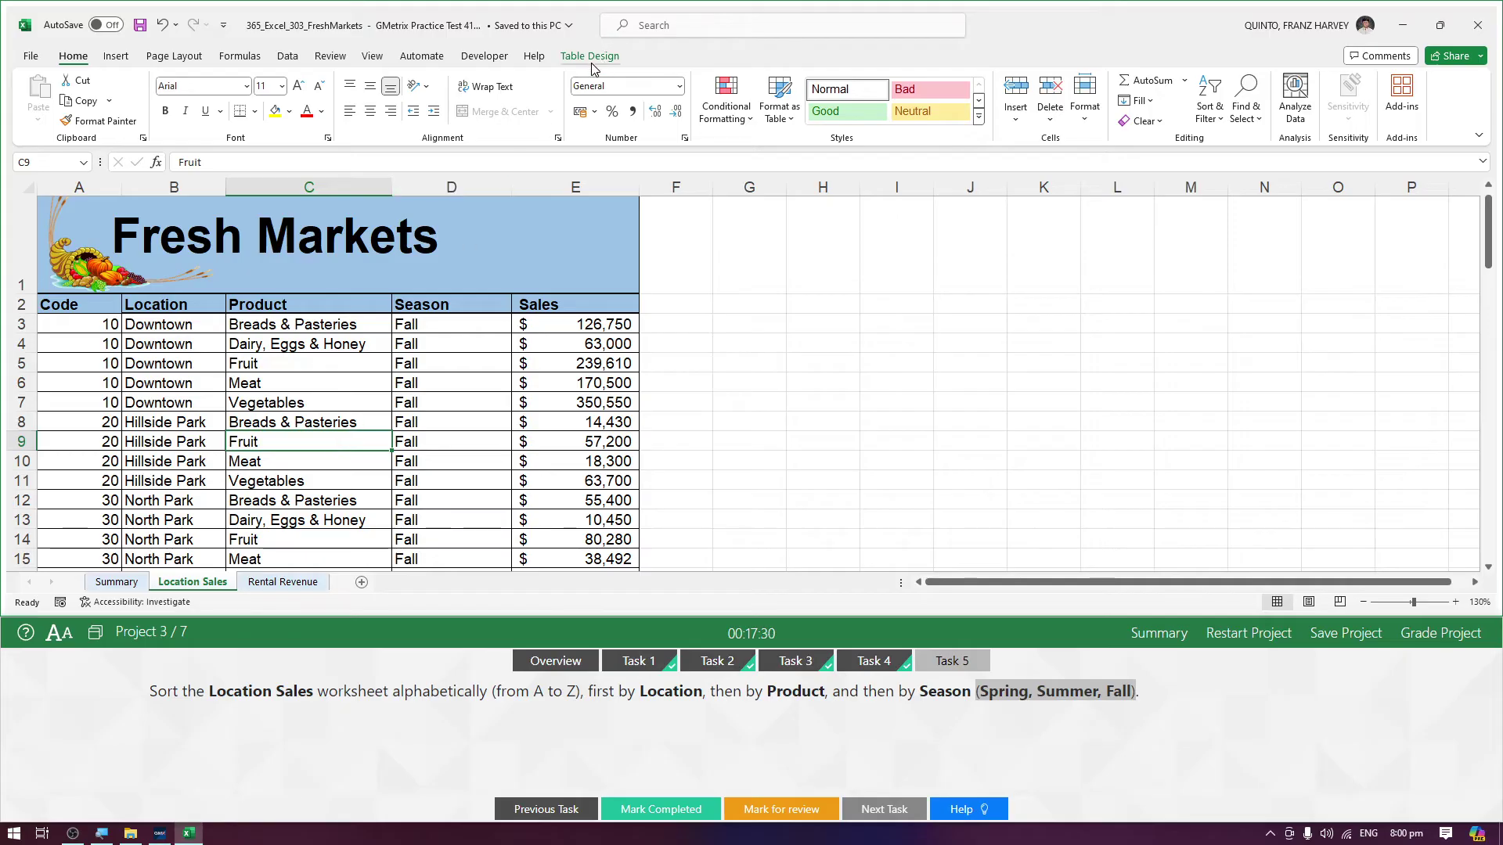
click(328, 375)
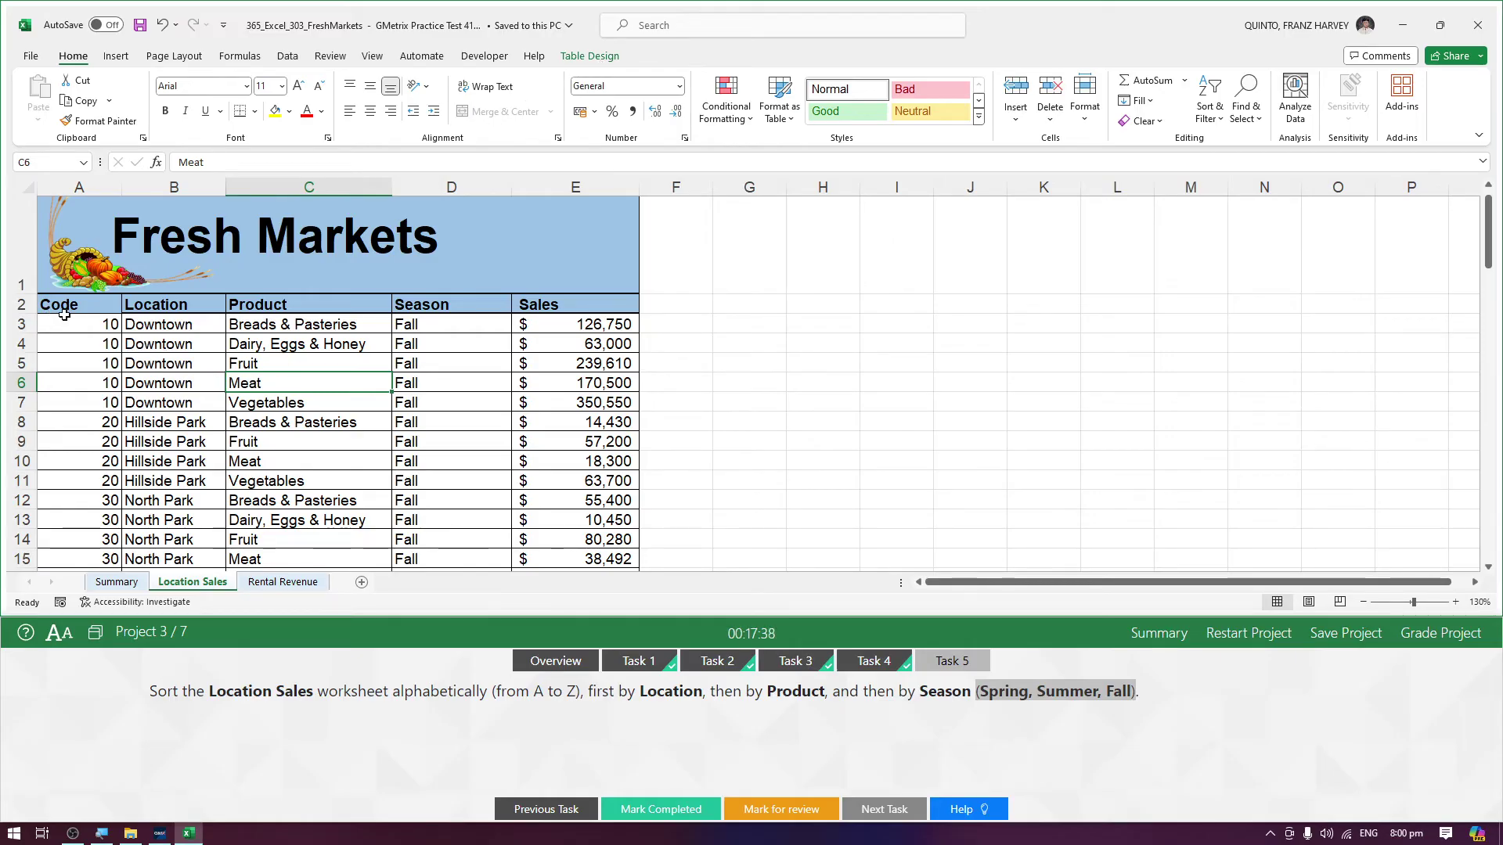
click(216, 344)
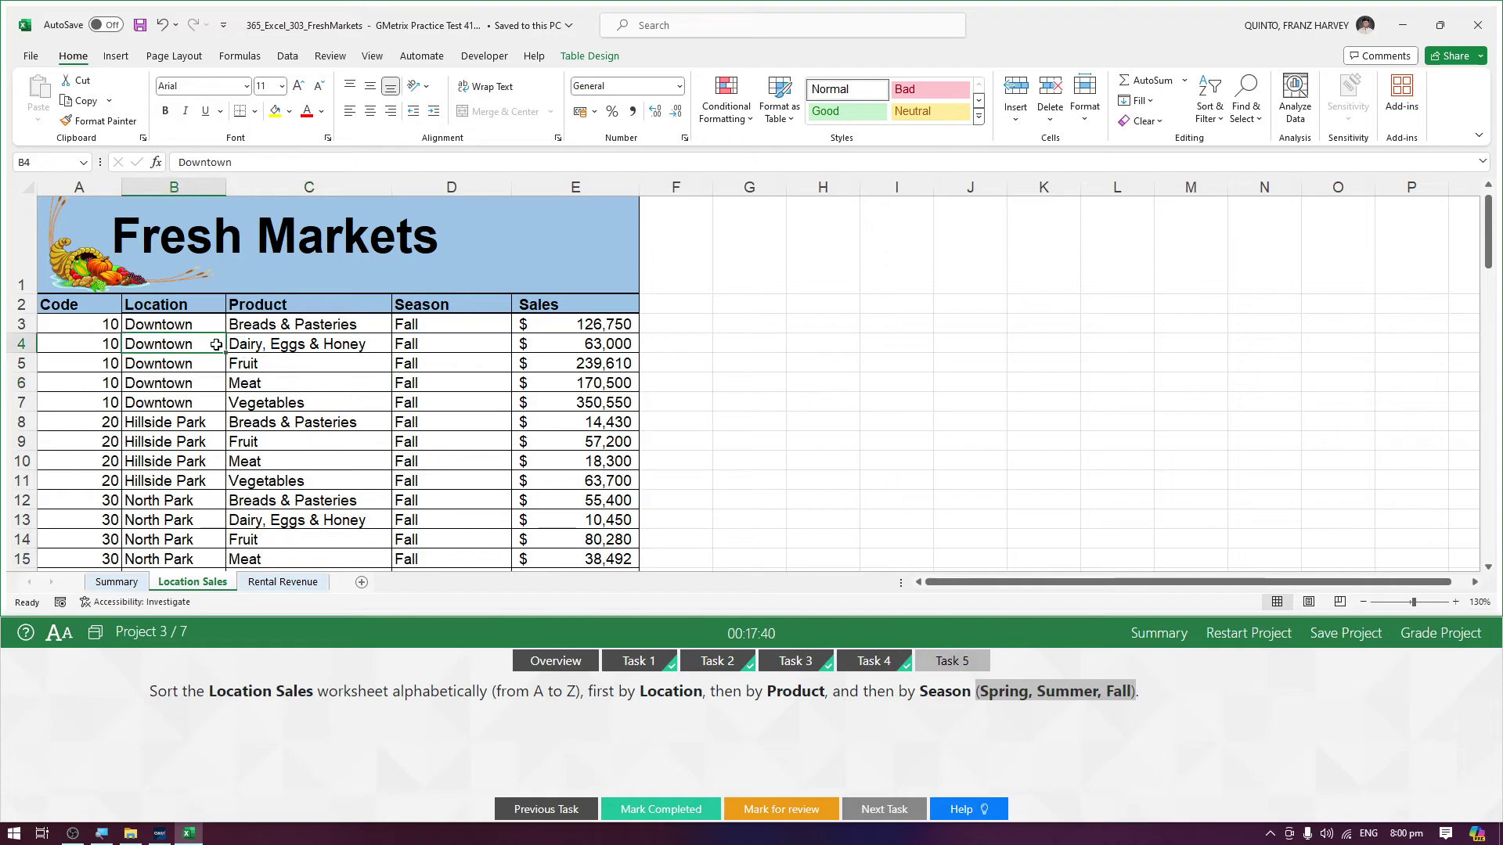
click(345, 385)
click(427, 426)
click(349, 427)
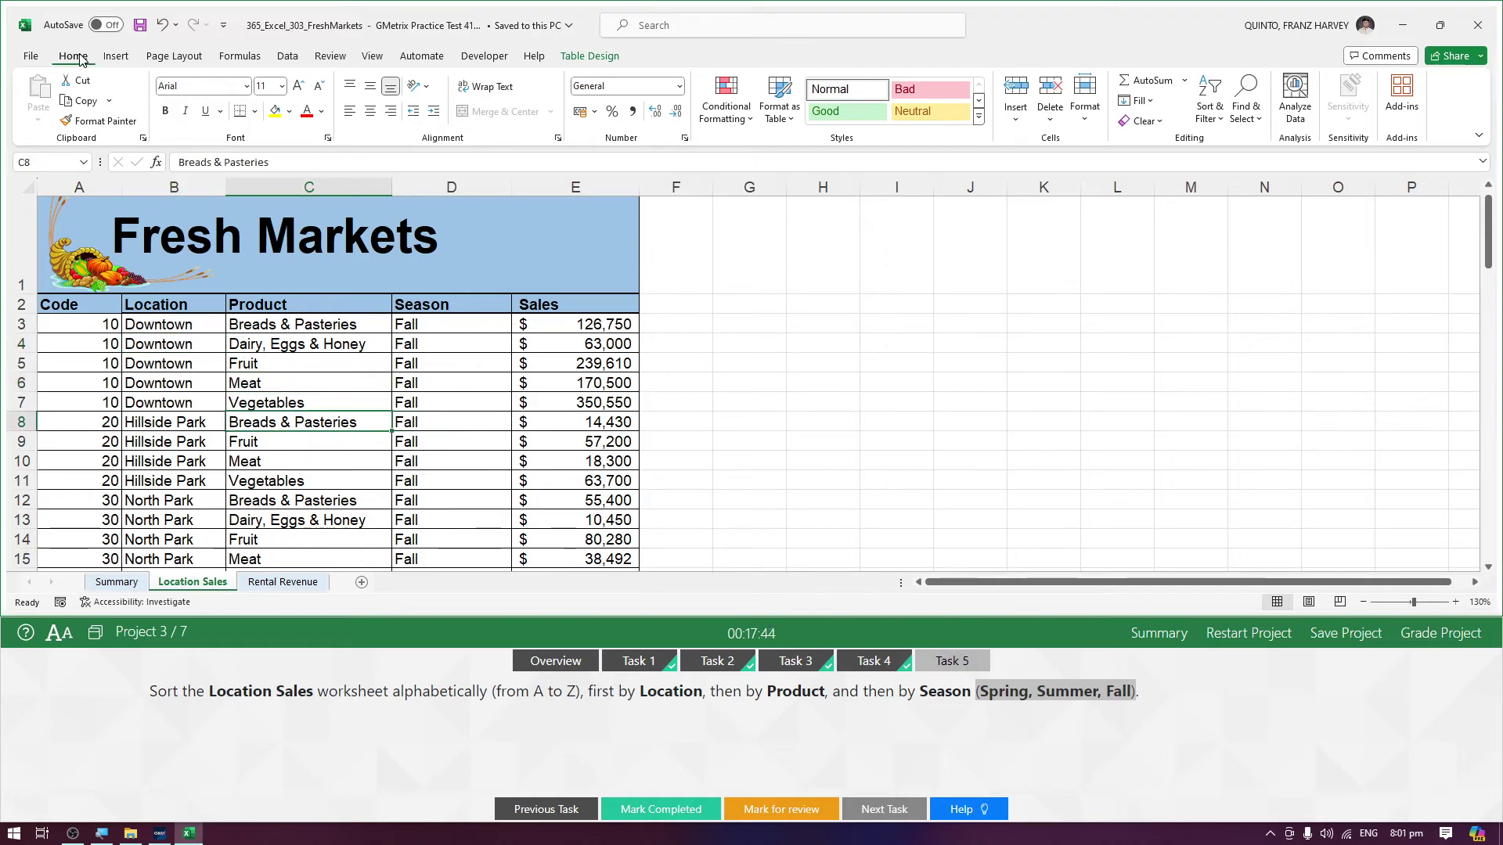
drag(9, 314, 634, 548)
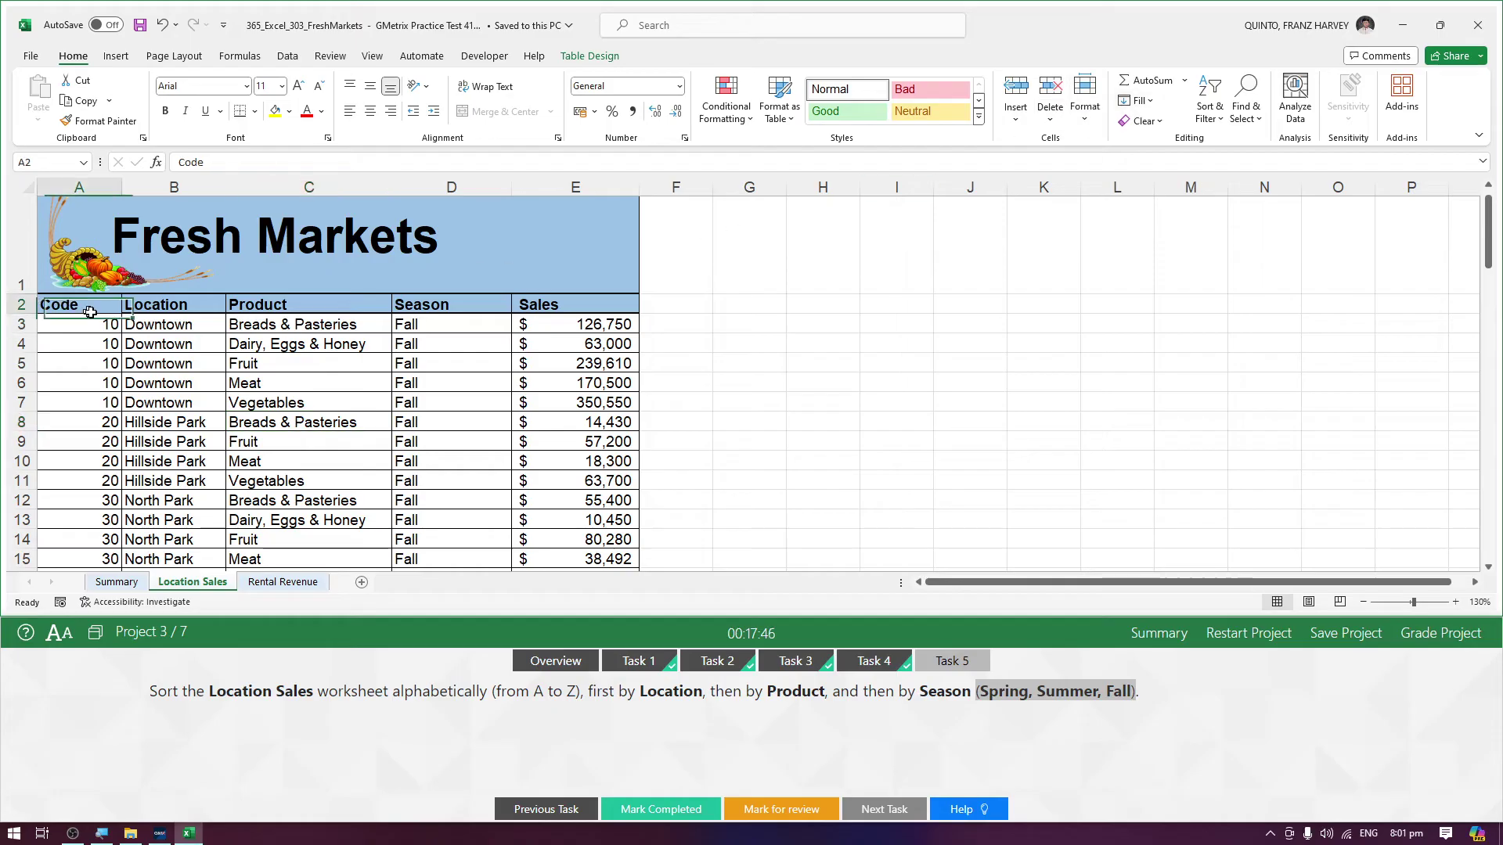
click(307, 424)
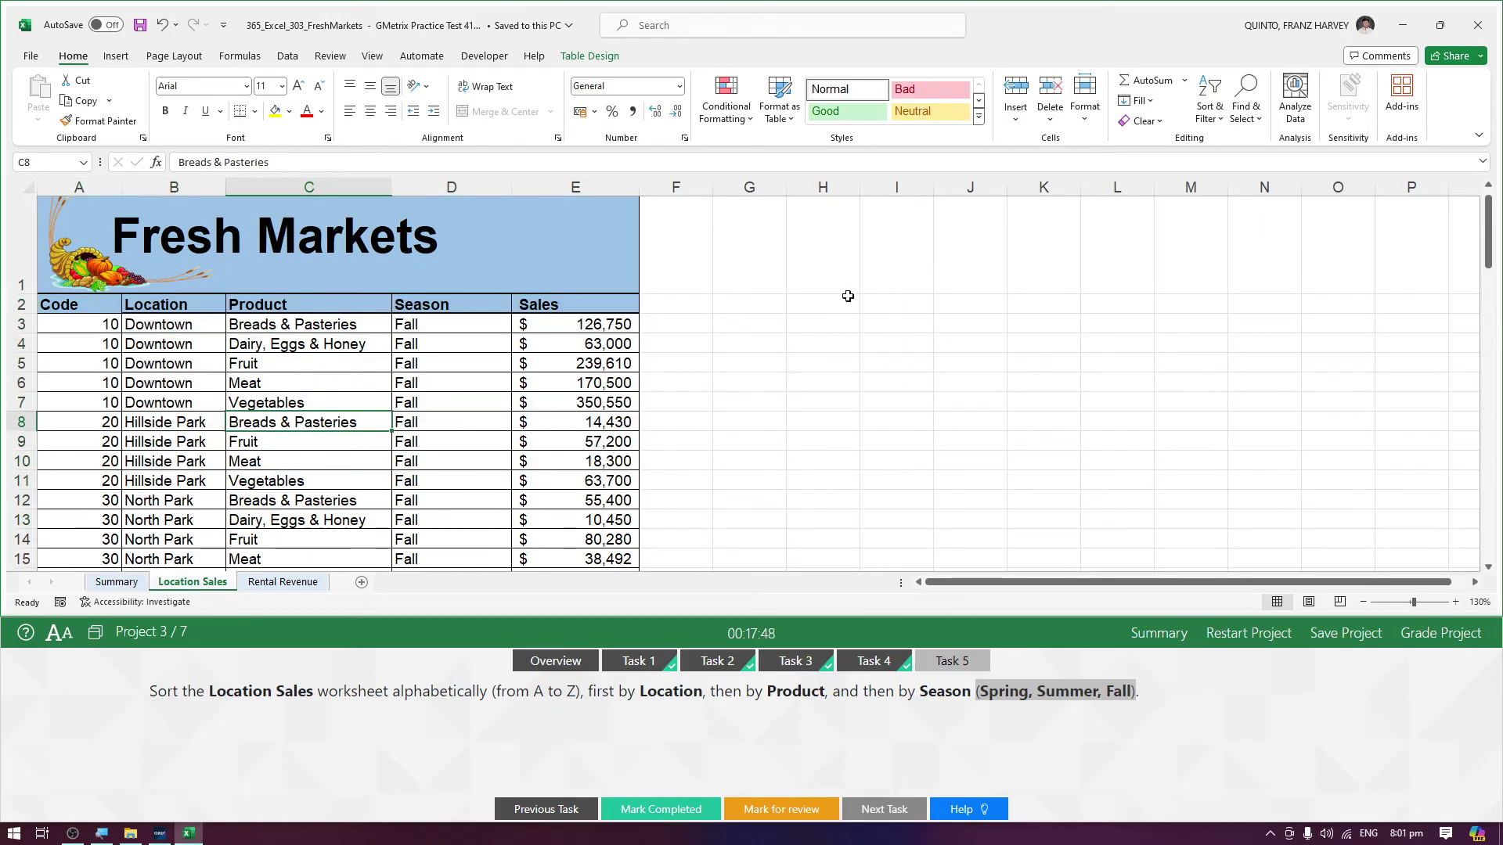
Step: Build a Custom Sort with three levels: Location, then Product, then Season
click(1210, 130)
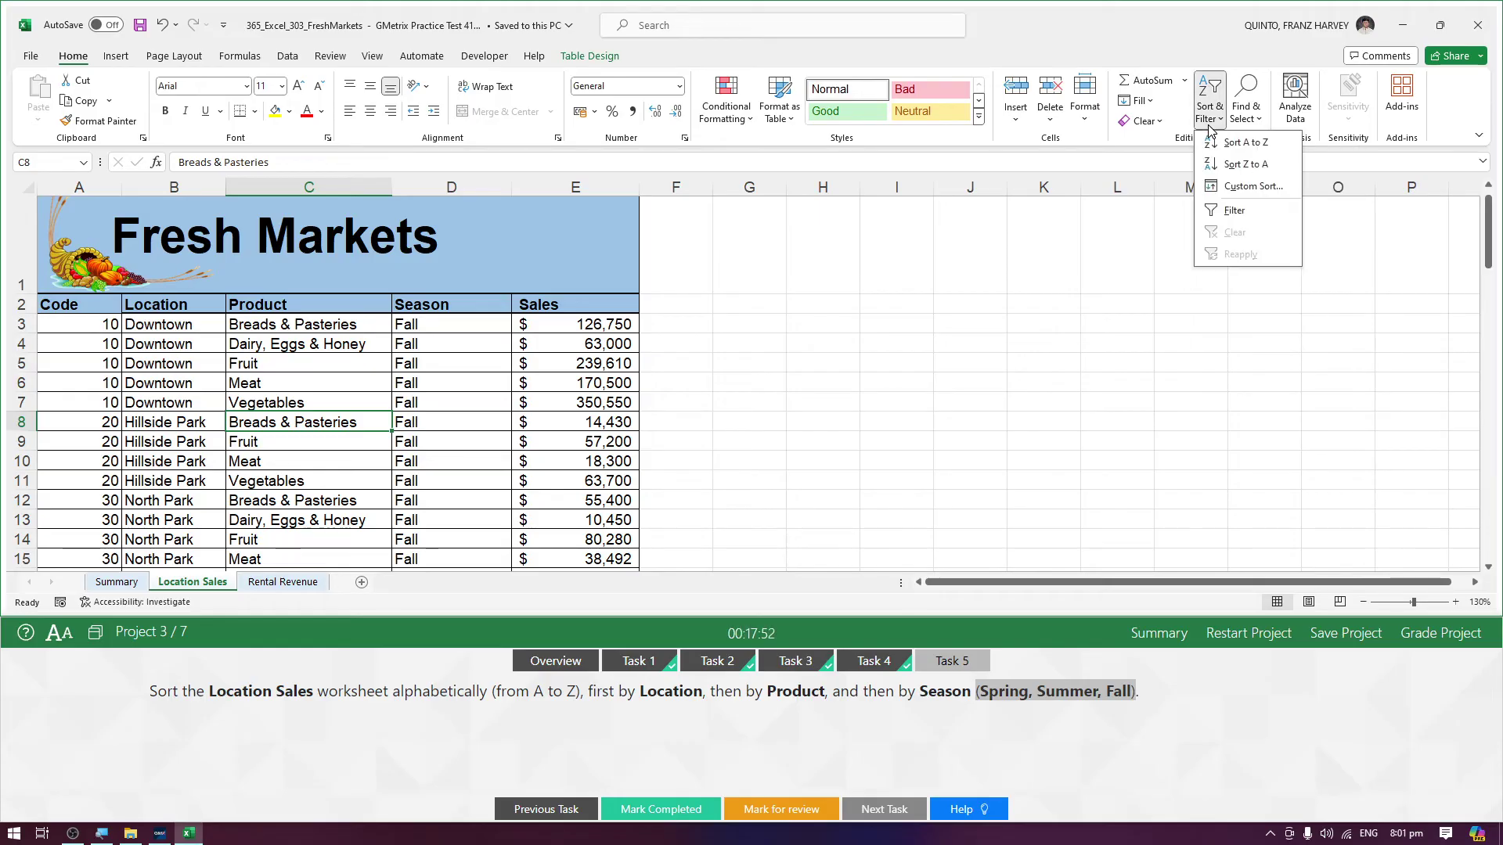
click(1254, 191)
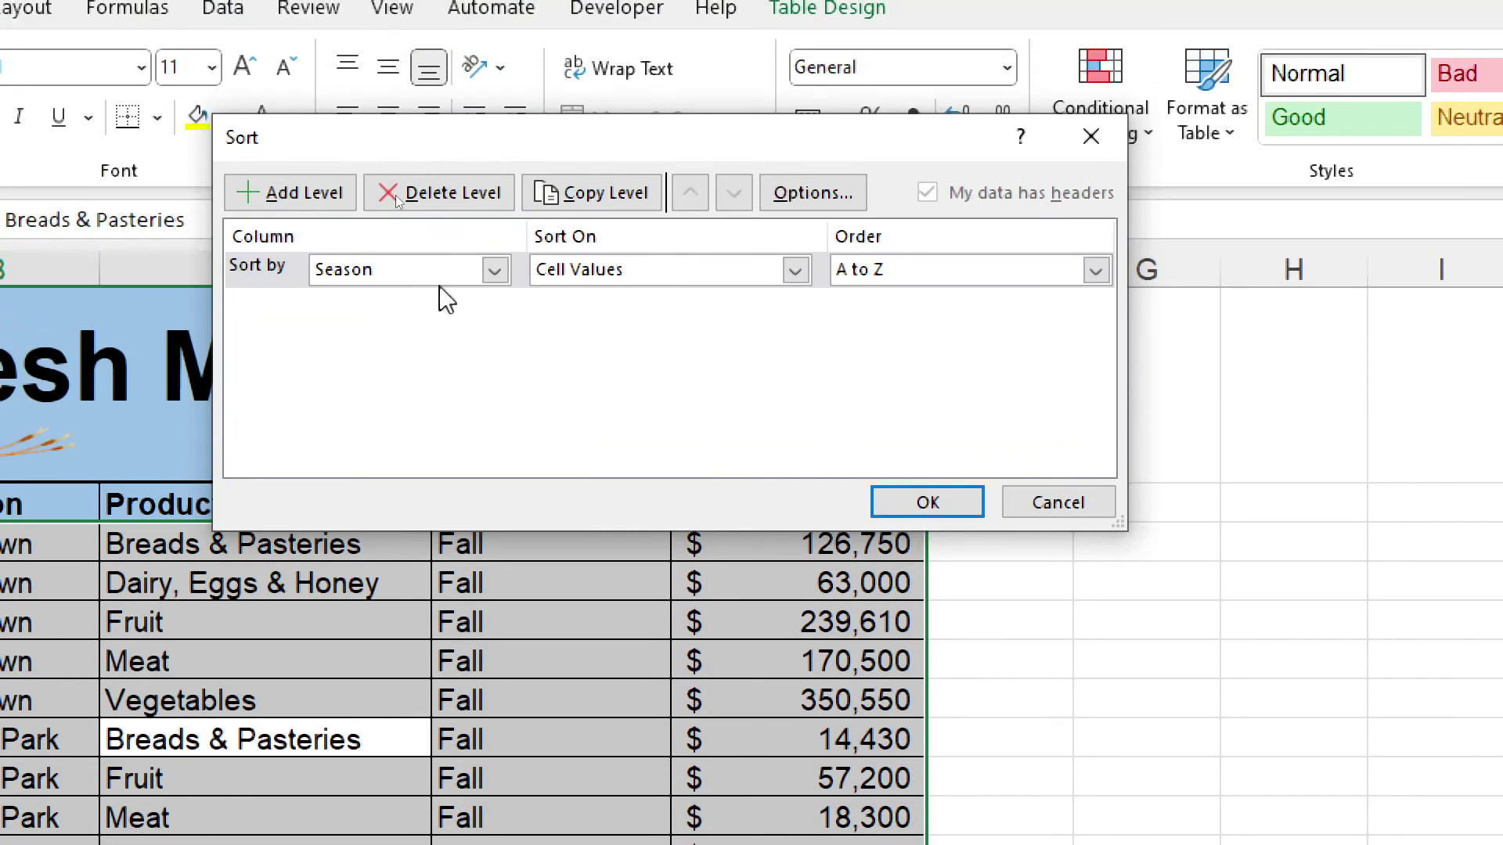
click(439, 276)
click(407, 315)
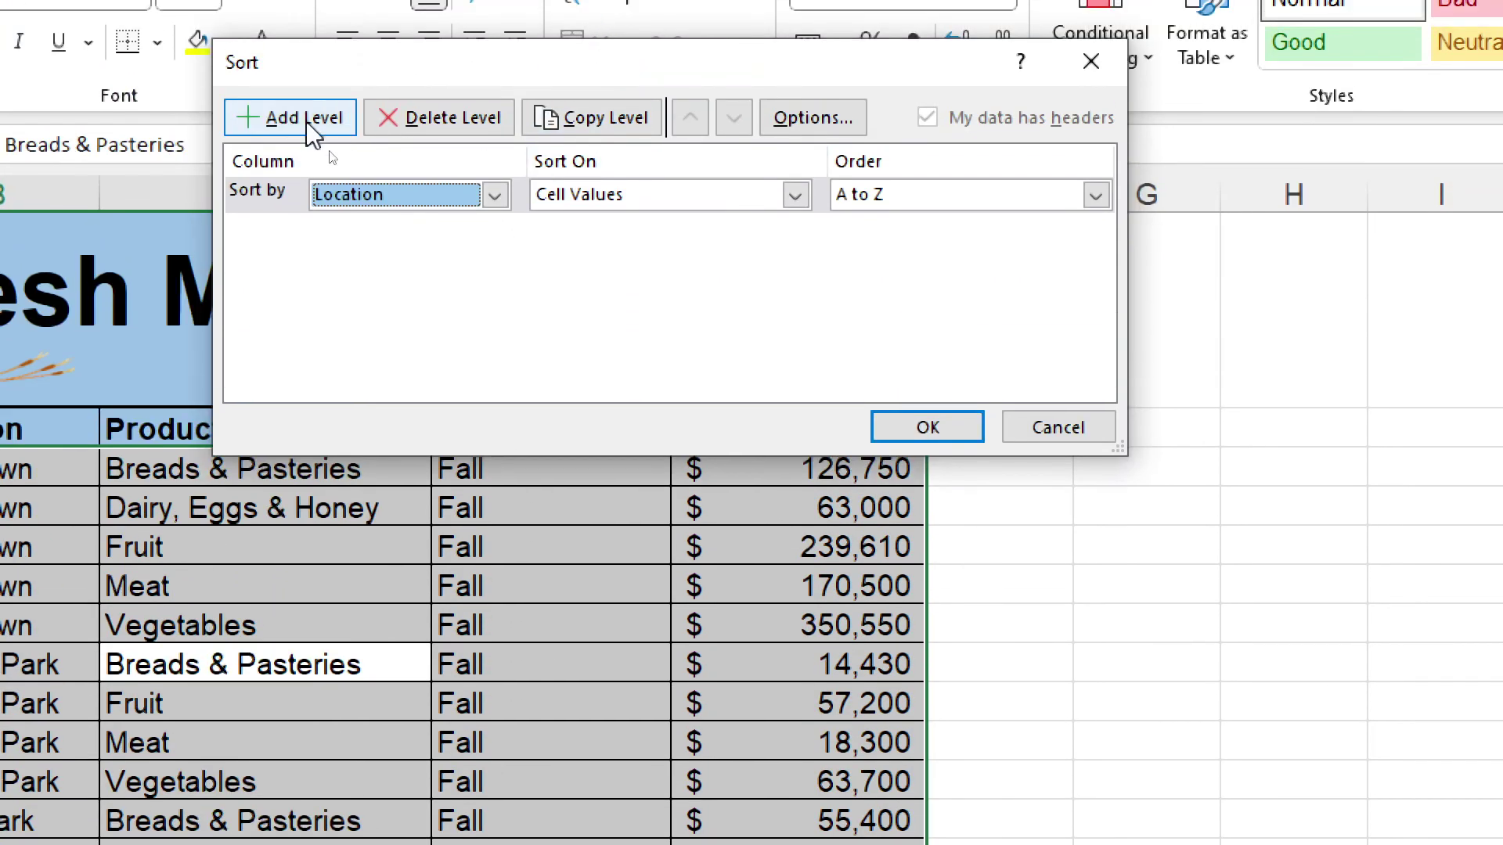
click(310, 124)
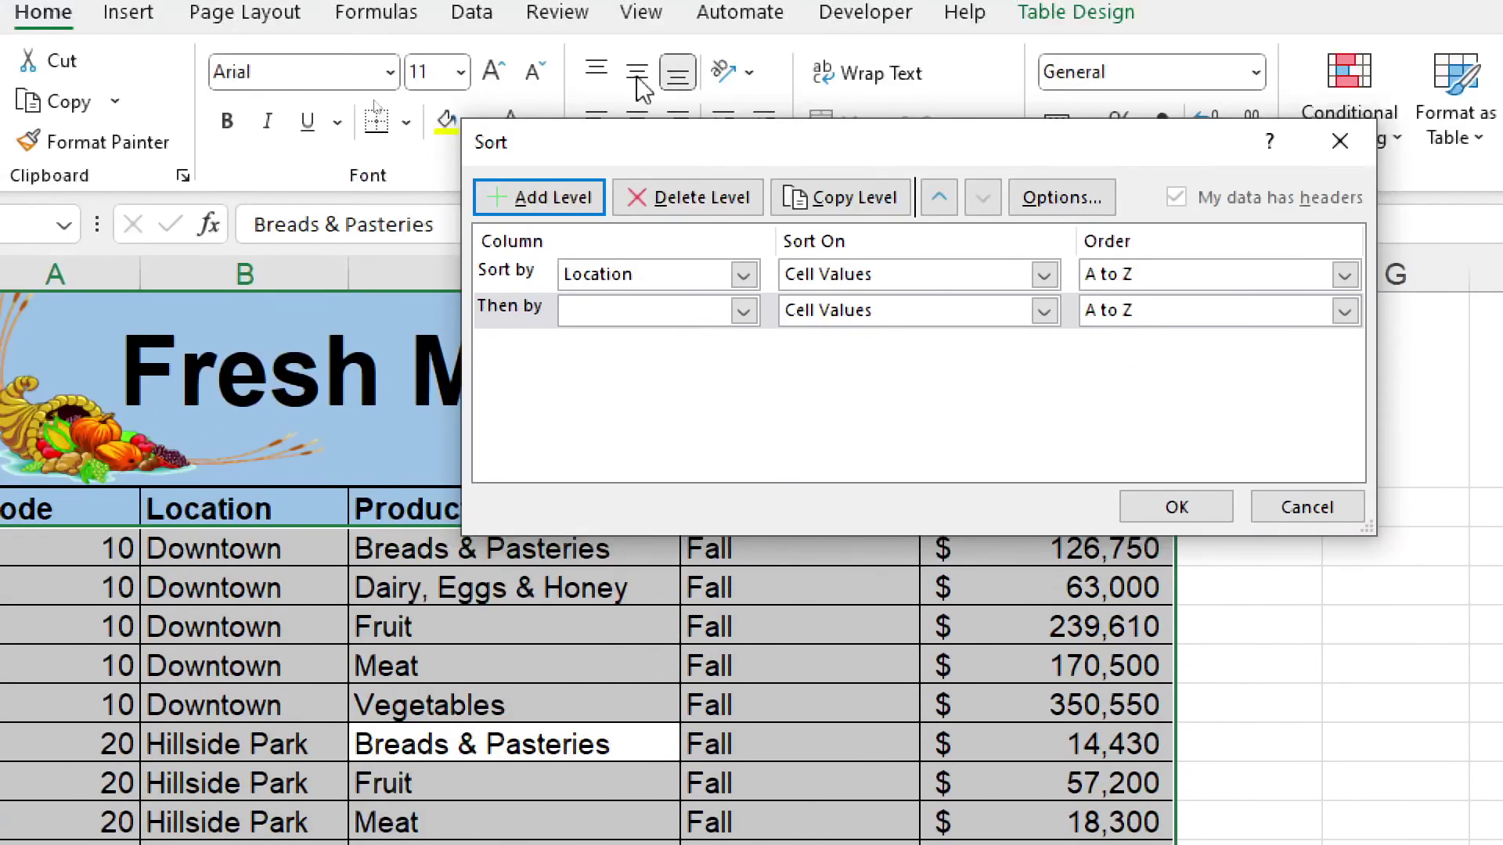
click(638, 312)
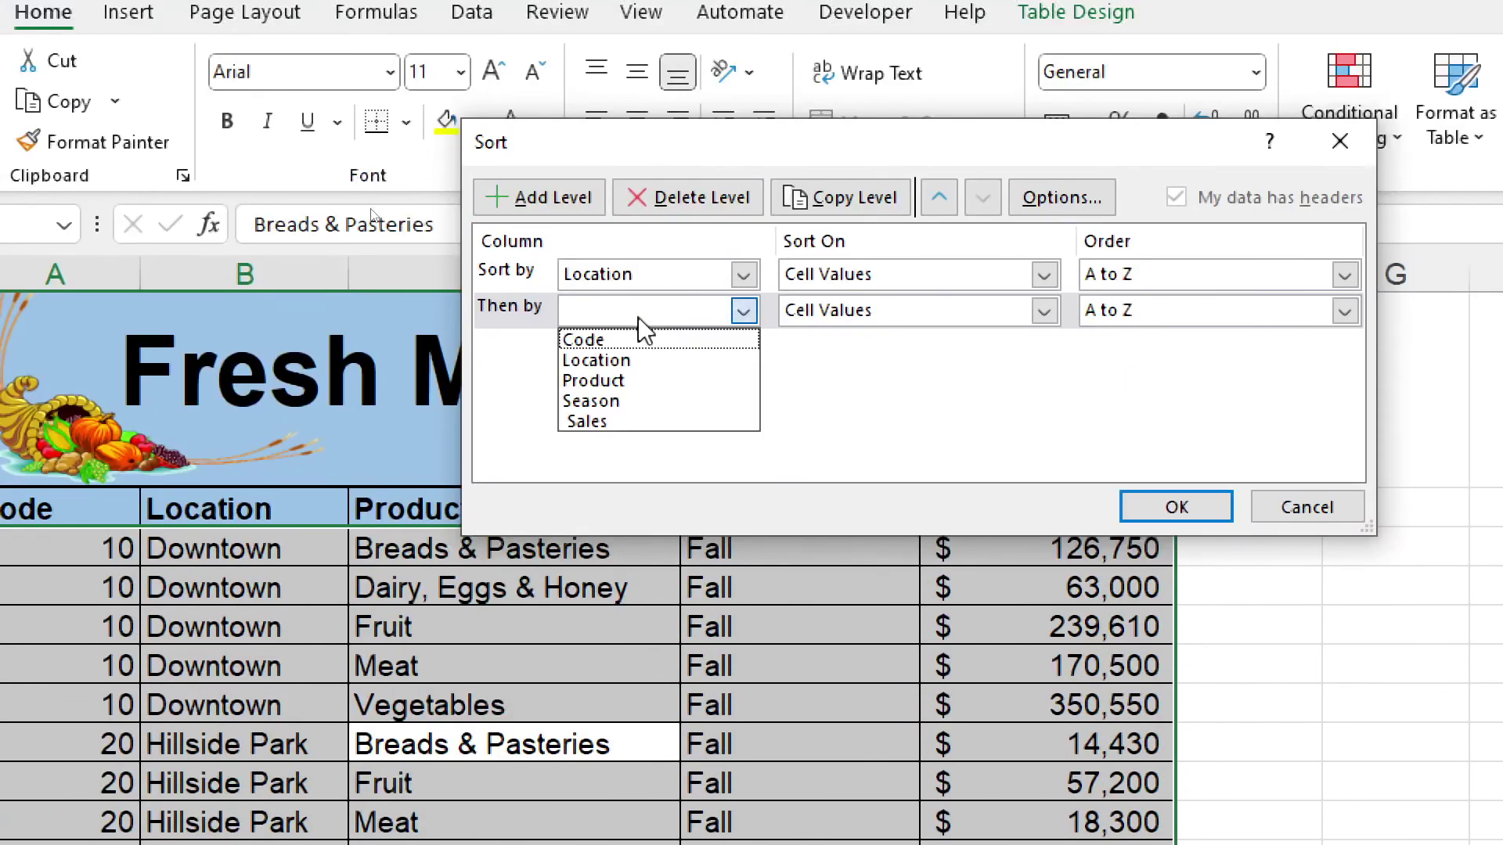
click(619, 378)
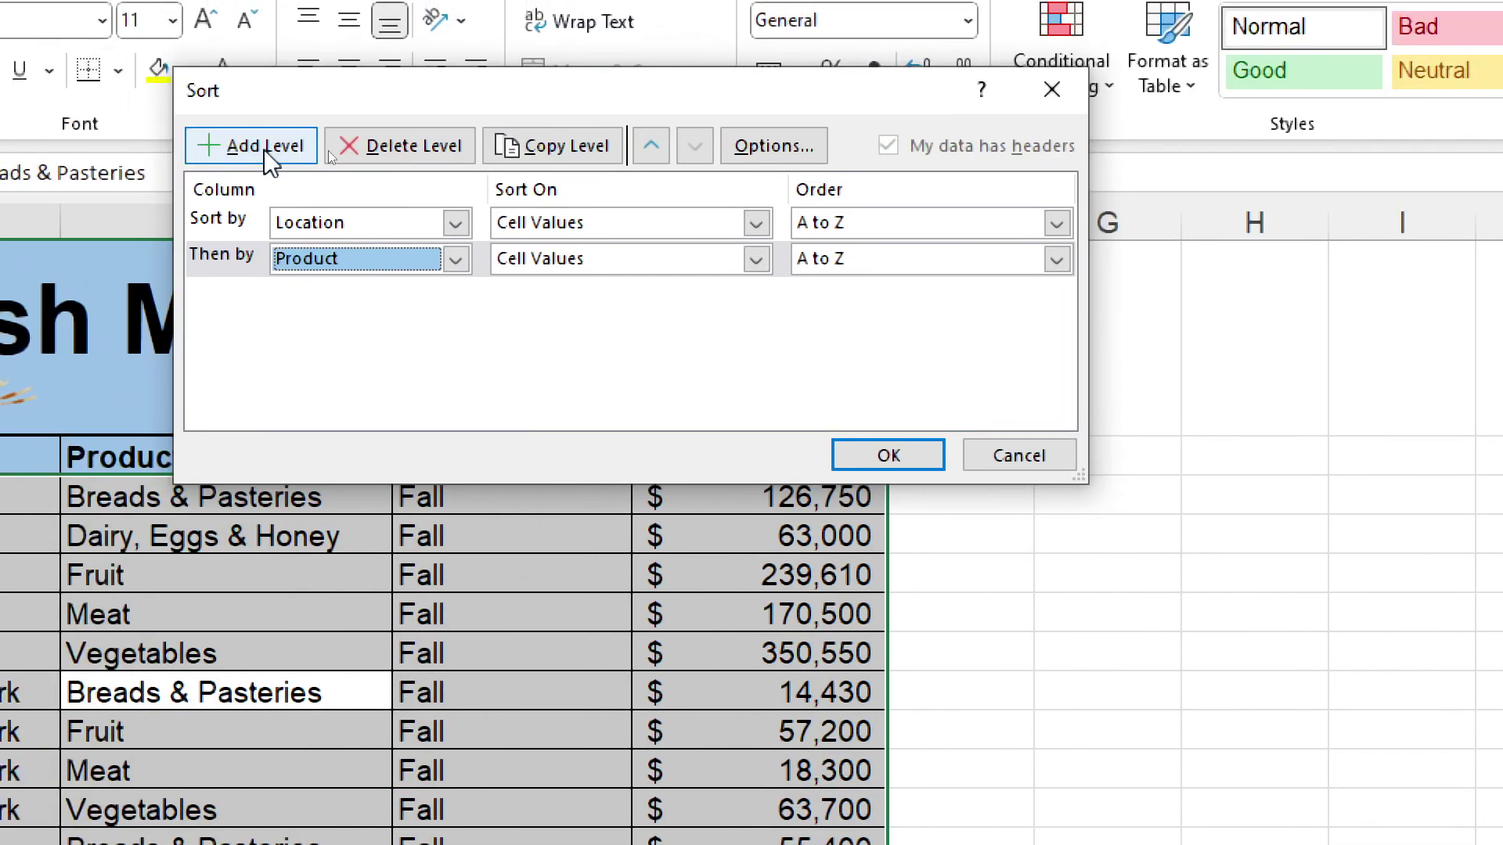
click(273, 161)
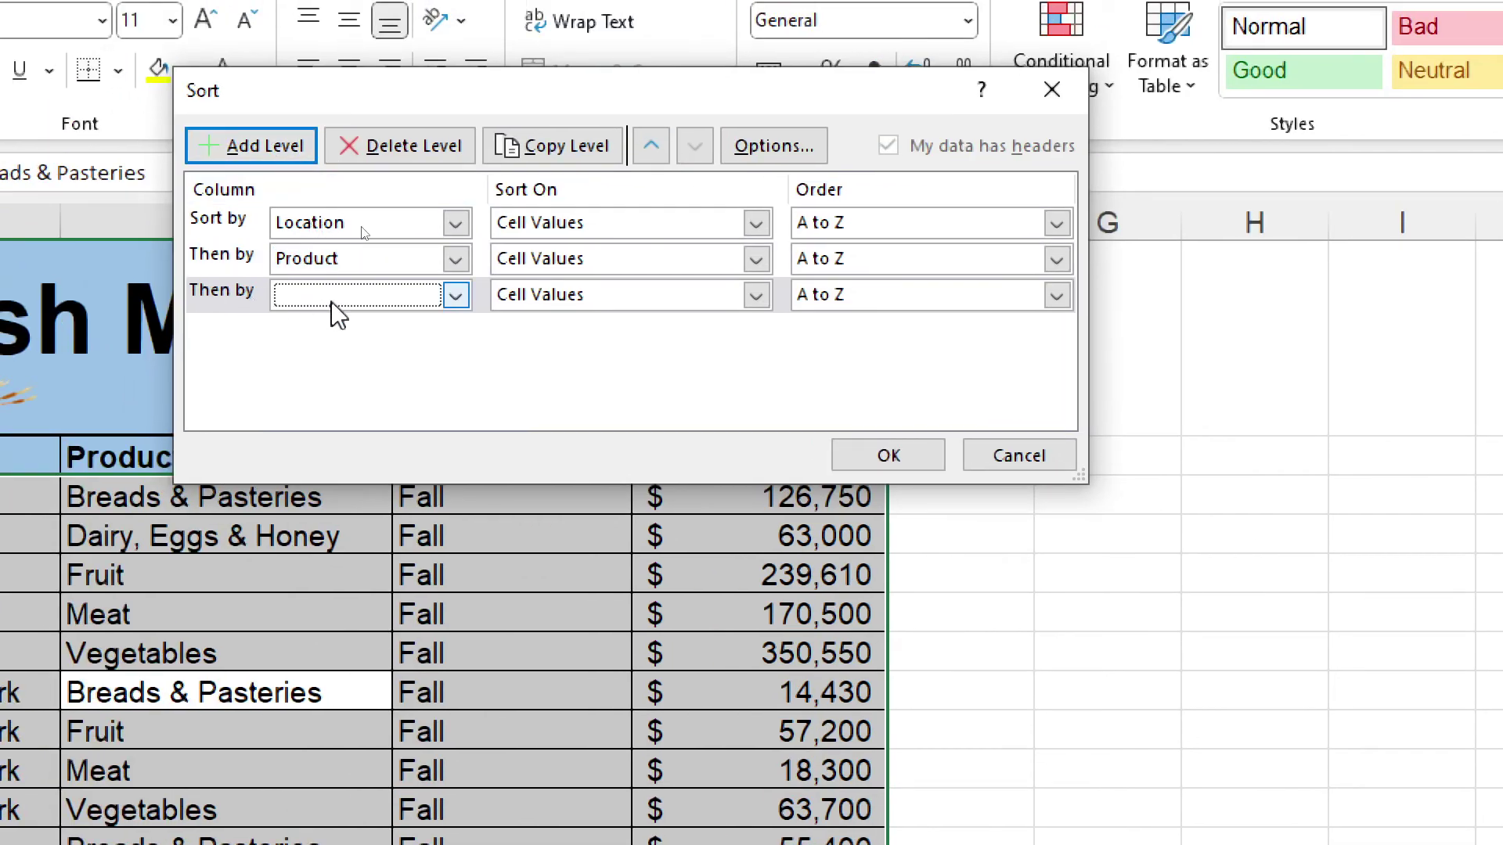
click(360, 295)
click(321, 386)
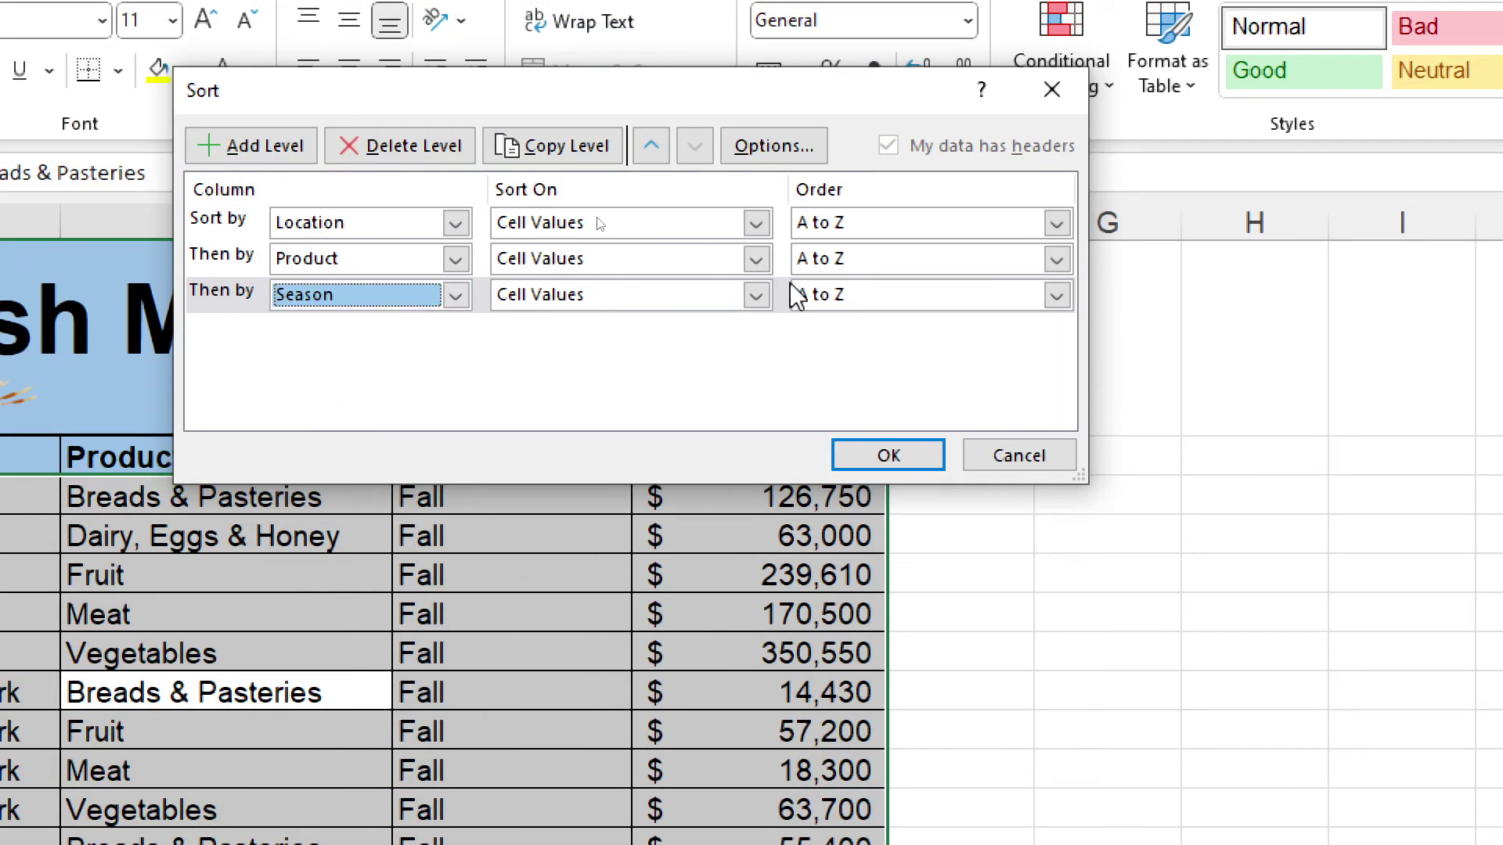
click(891, 304)
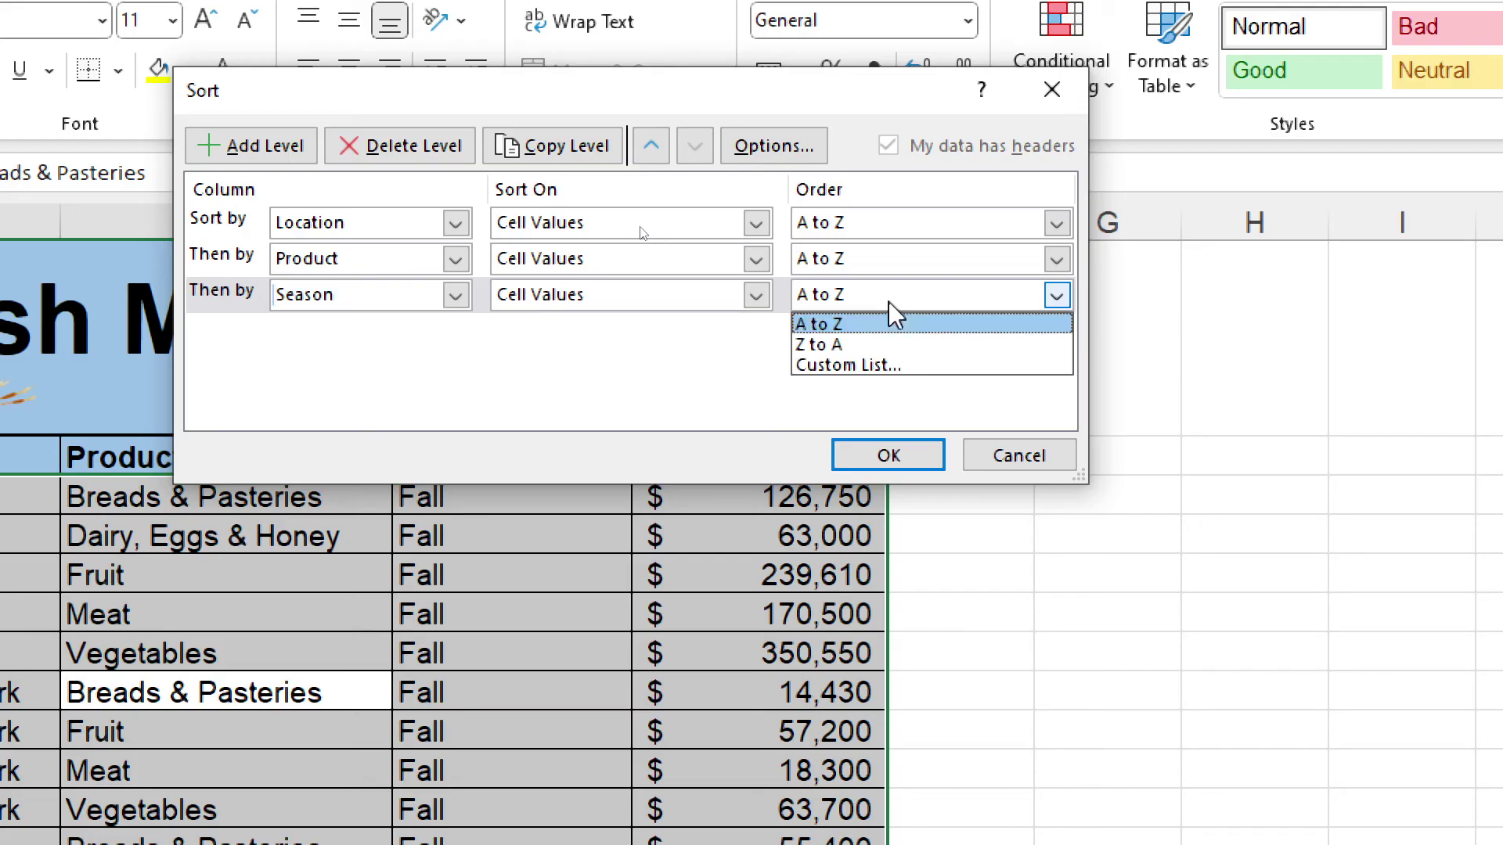
Step: Create a new custom list with entries Spring, Summer, Fall for the Season order
click(845, 366)
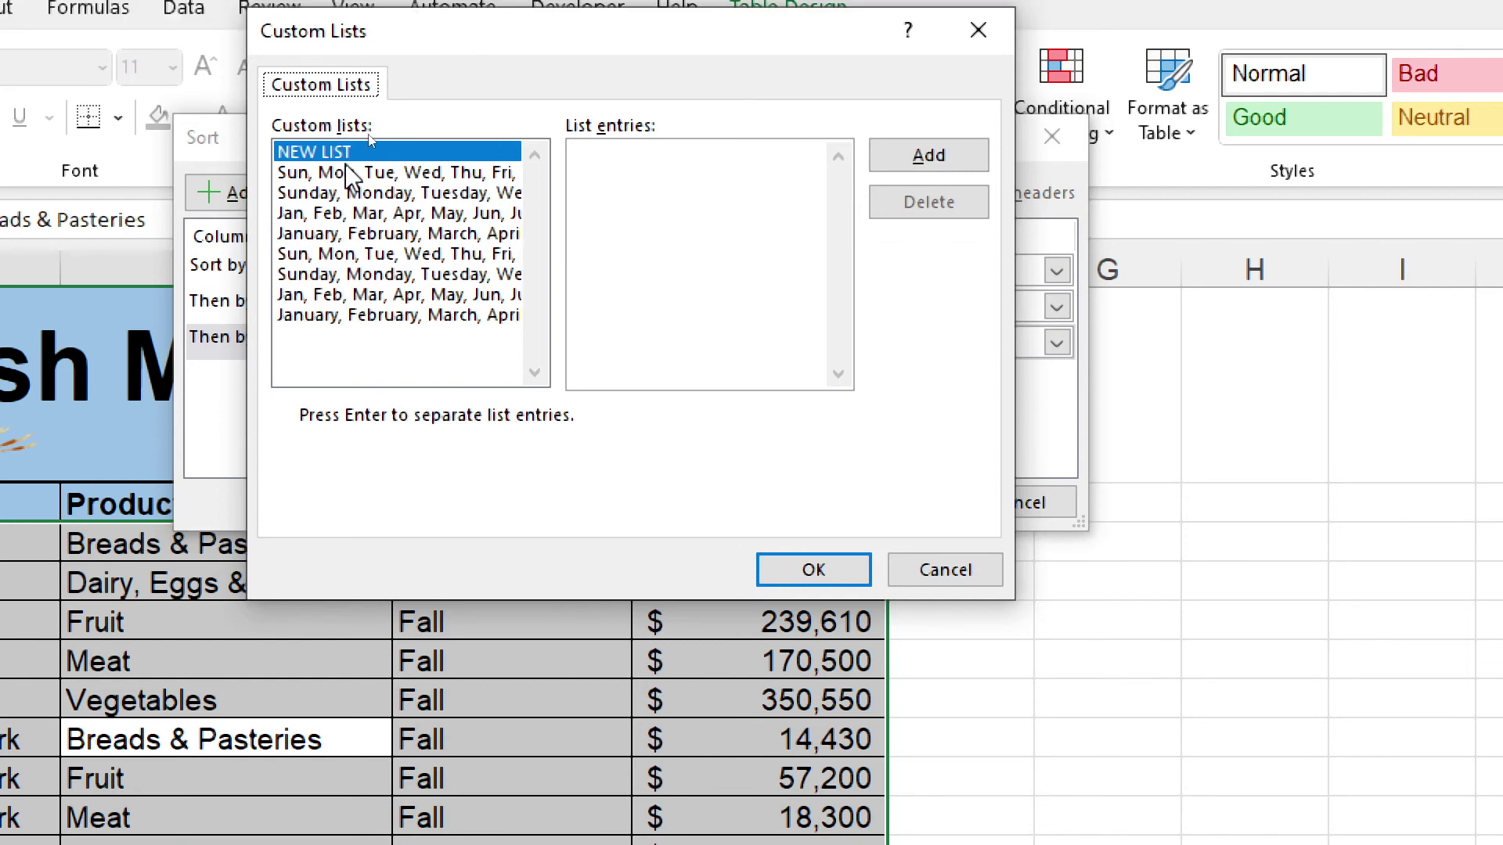
click(368, 172)
click(368, 192)
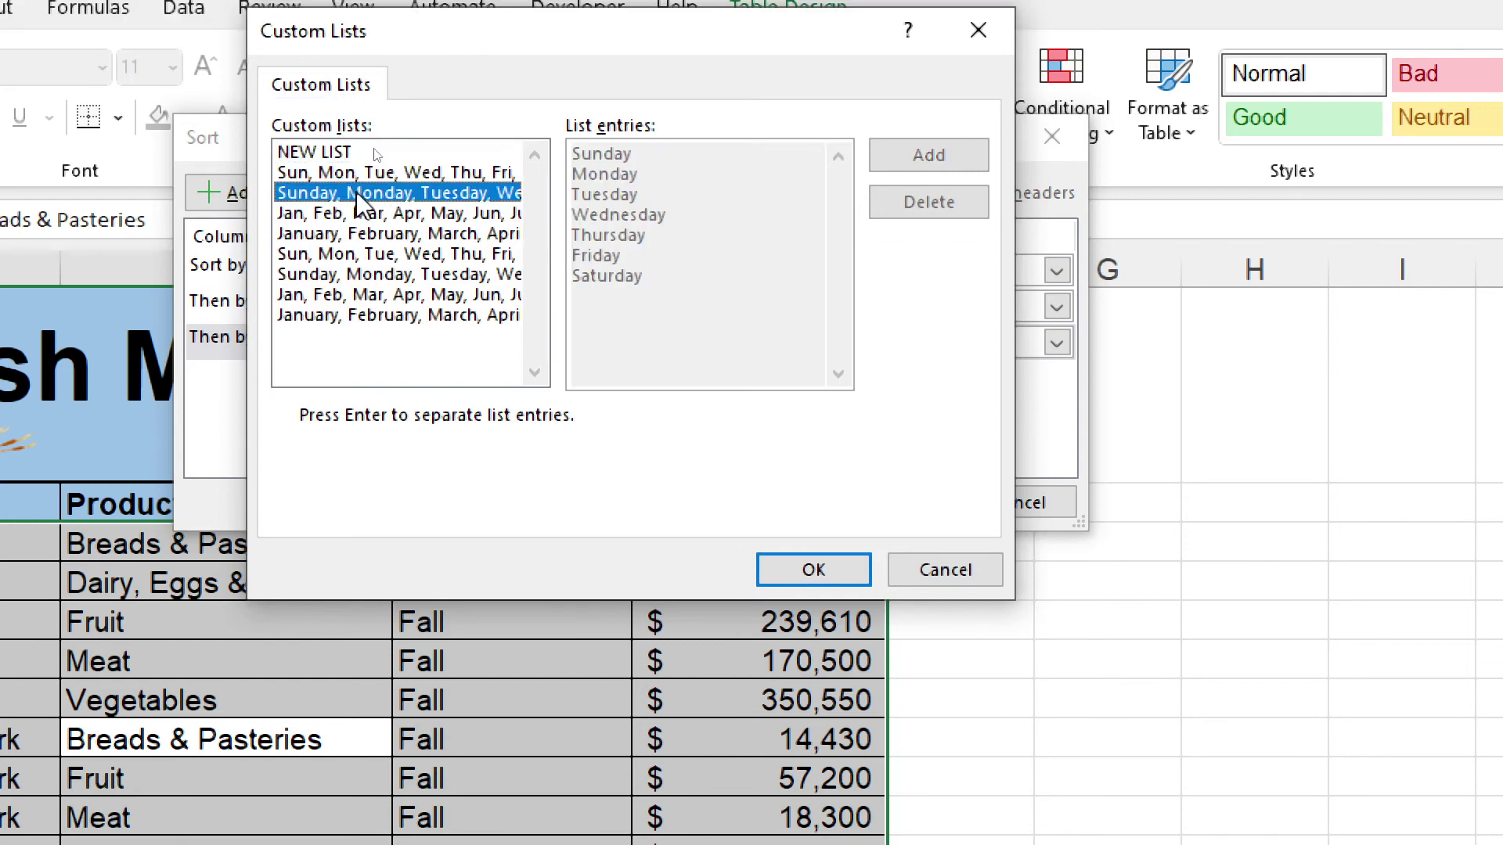
click(333, 154)
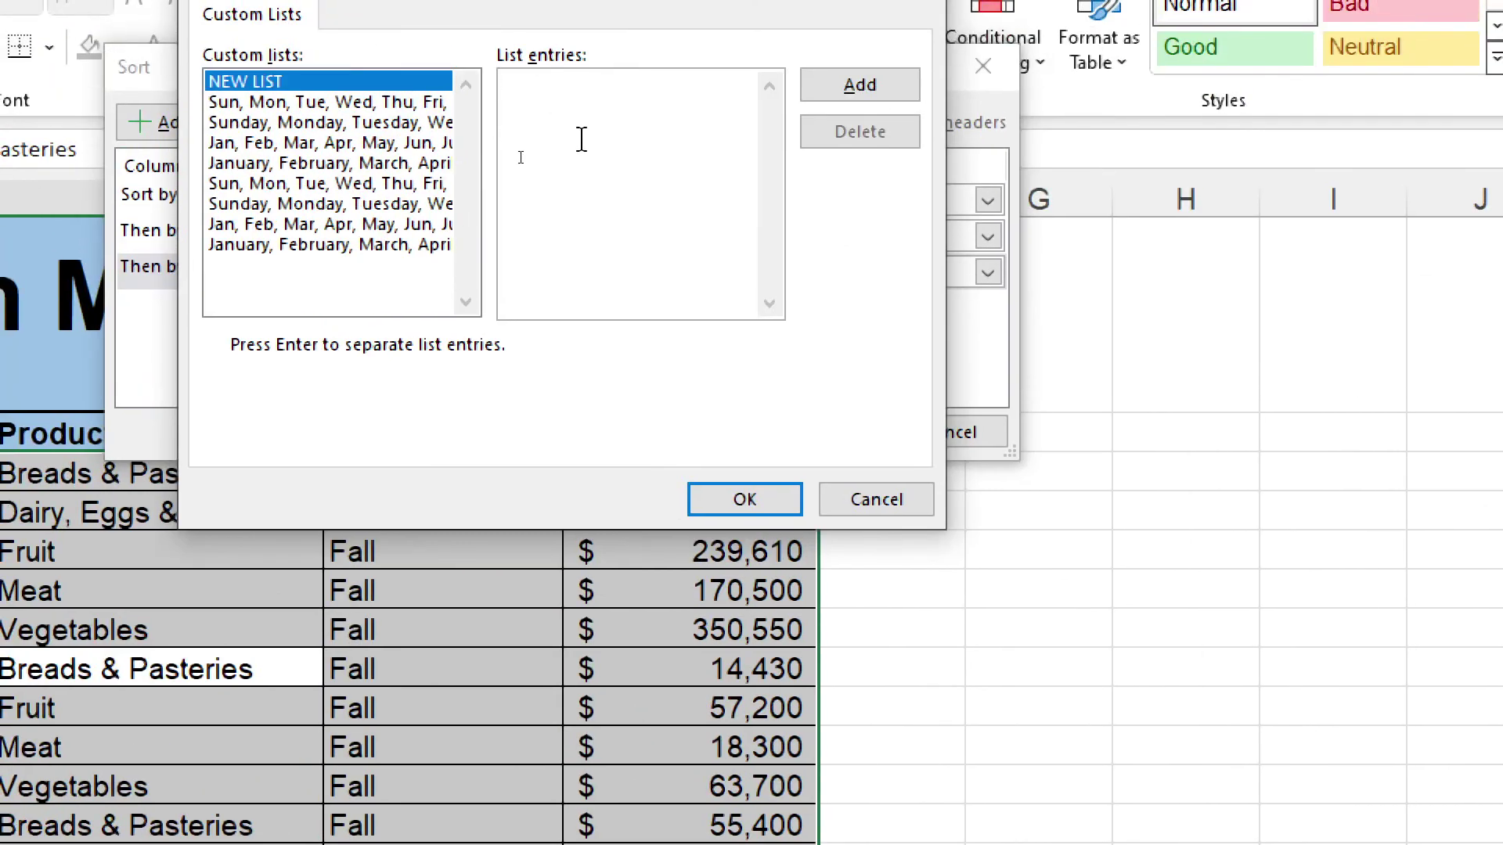
text(Spring)
key(Return)
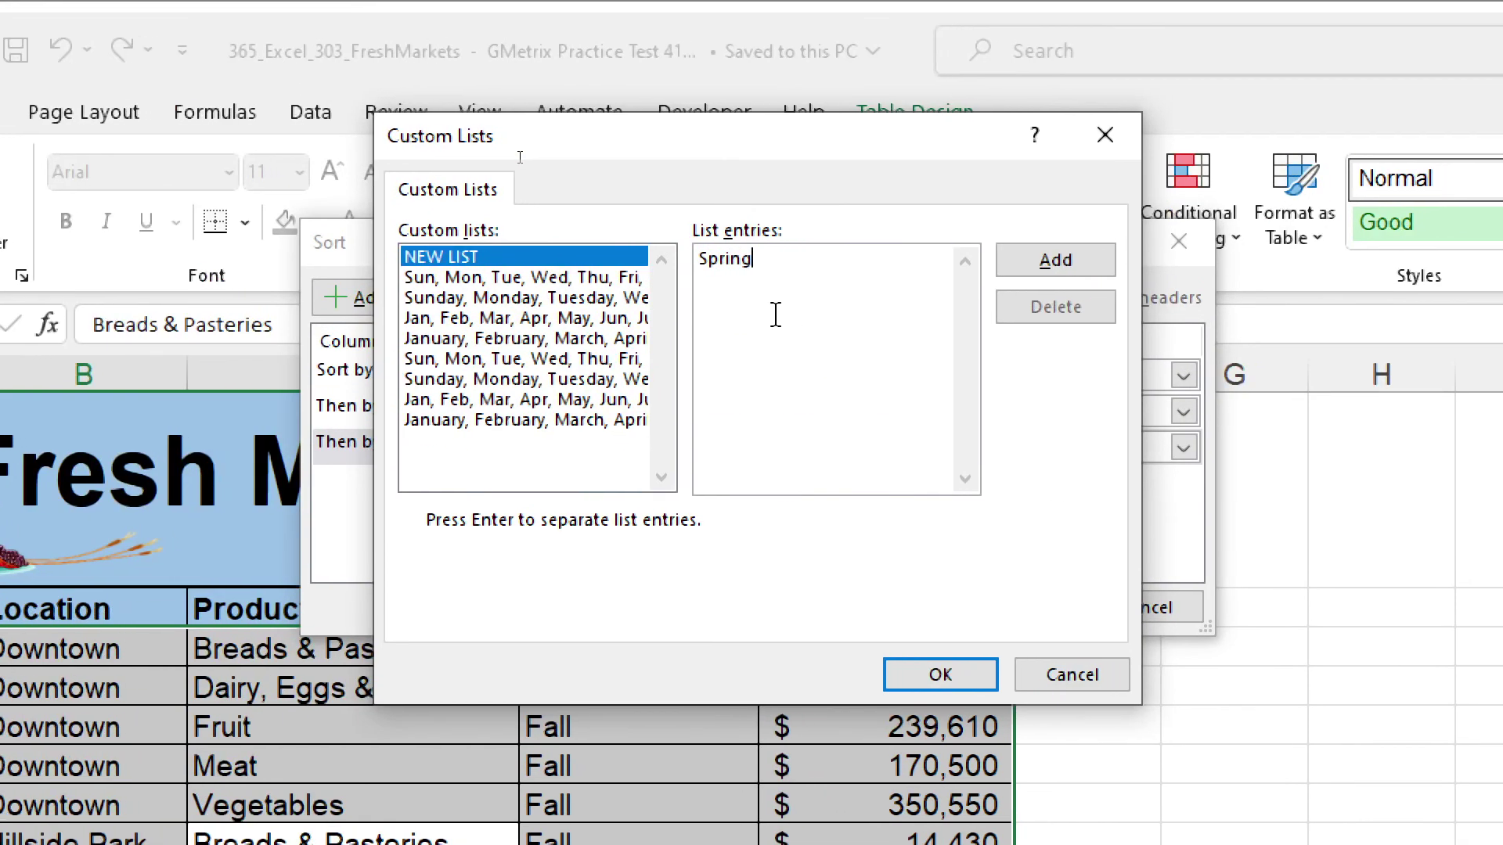
text(Su)
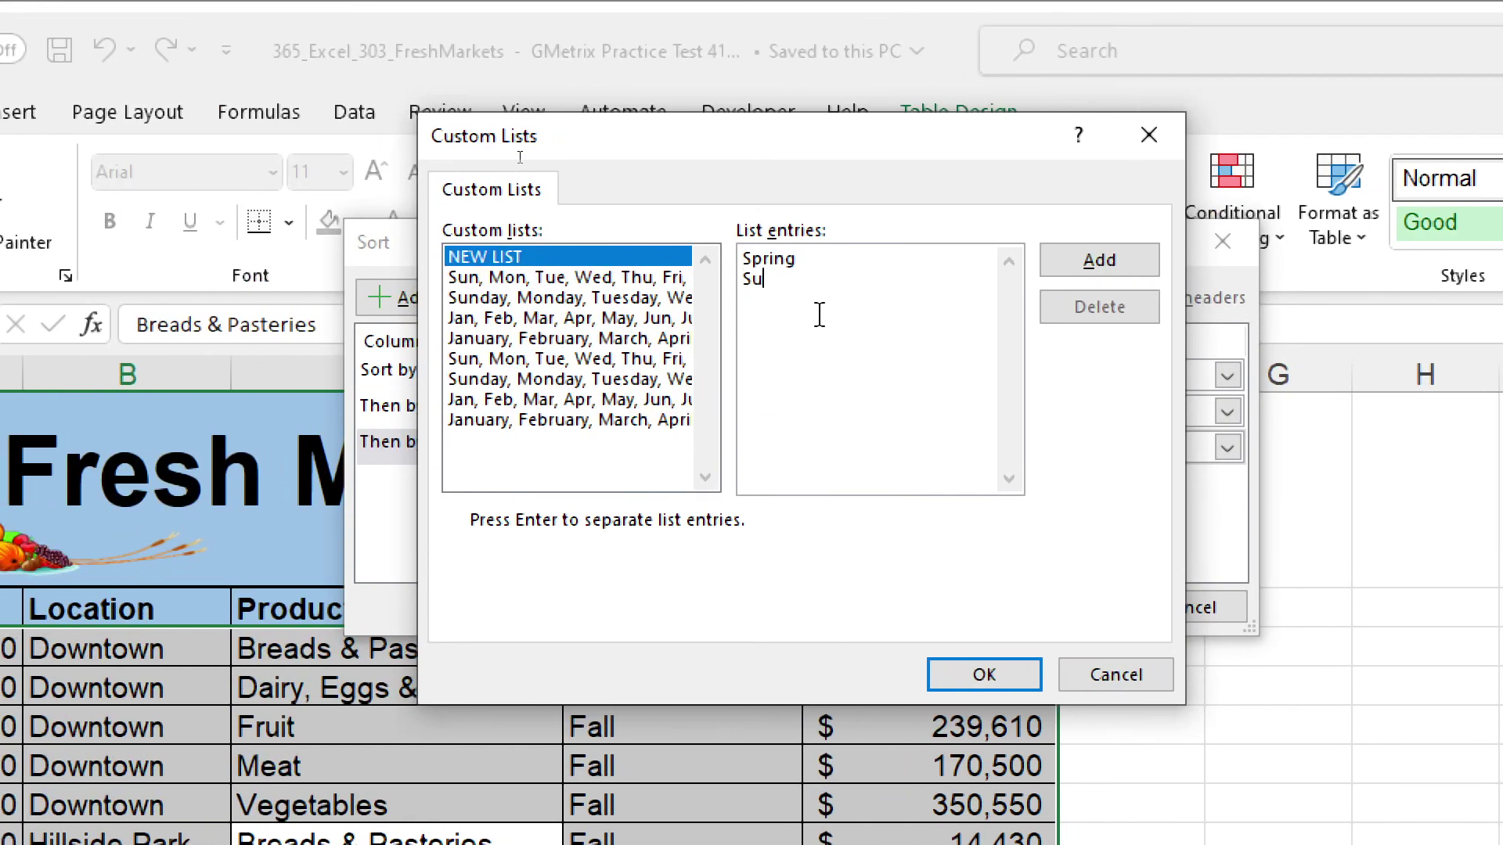
text(mmer)
key(Return)
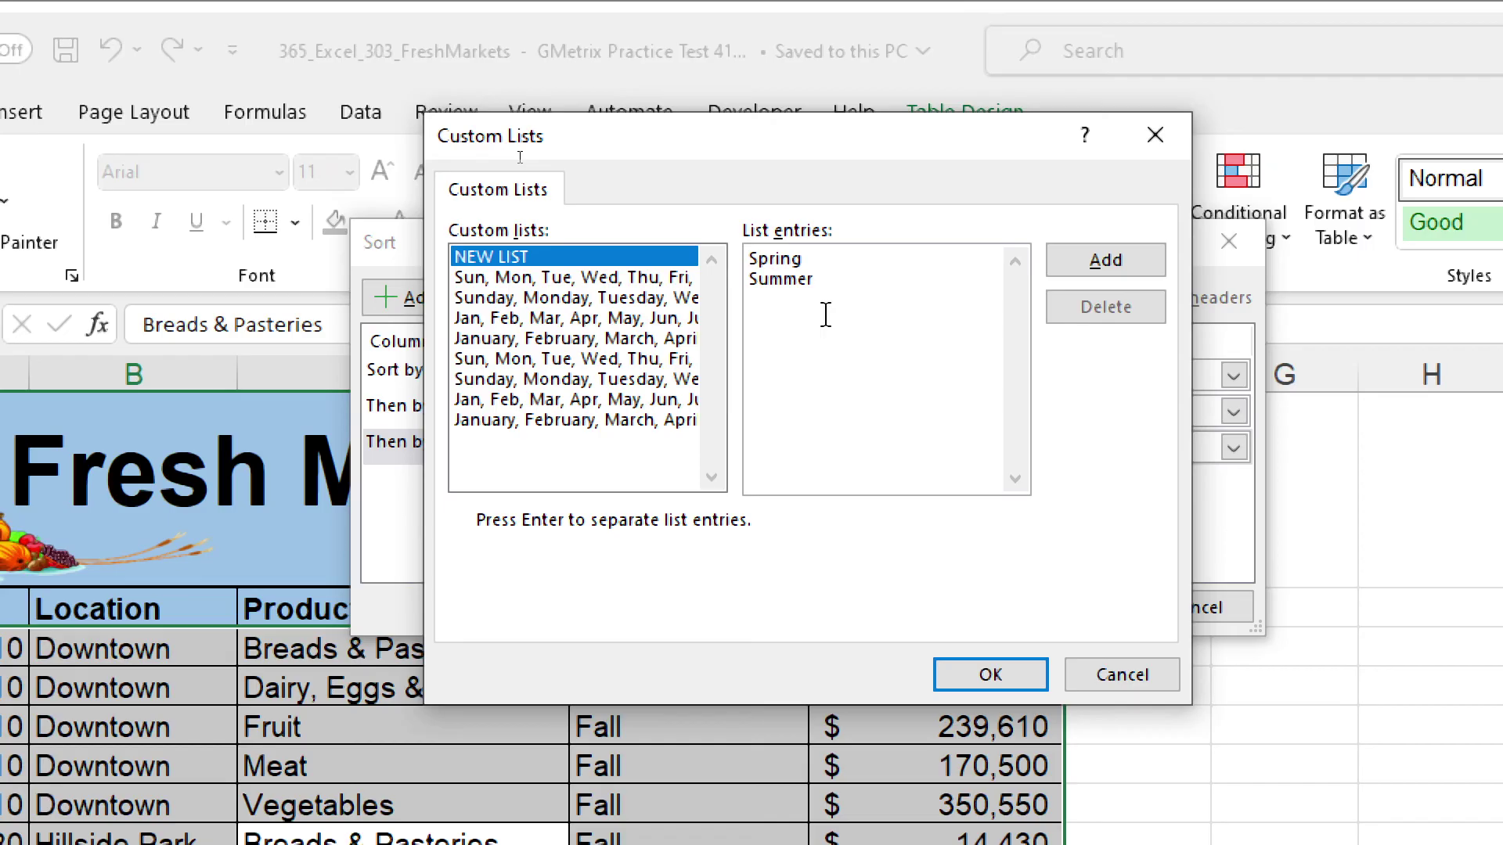
text(Fall)
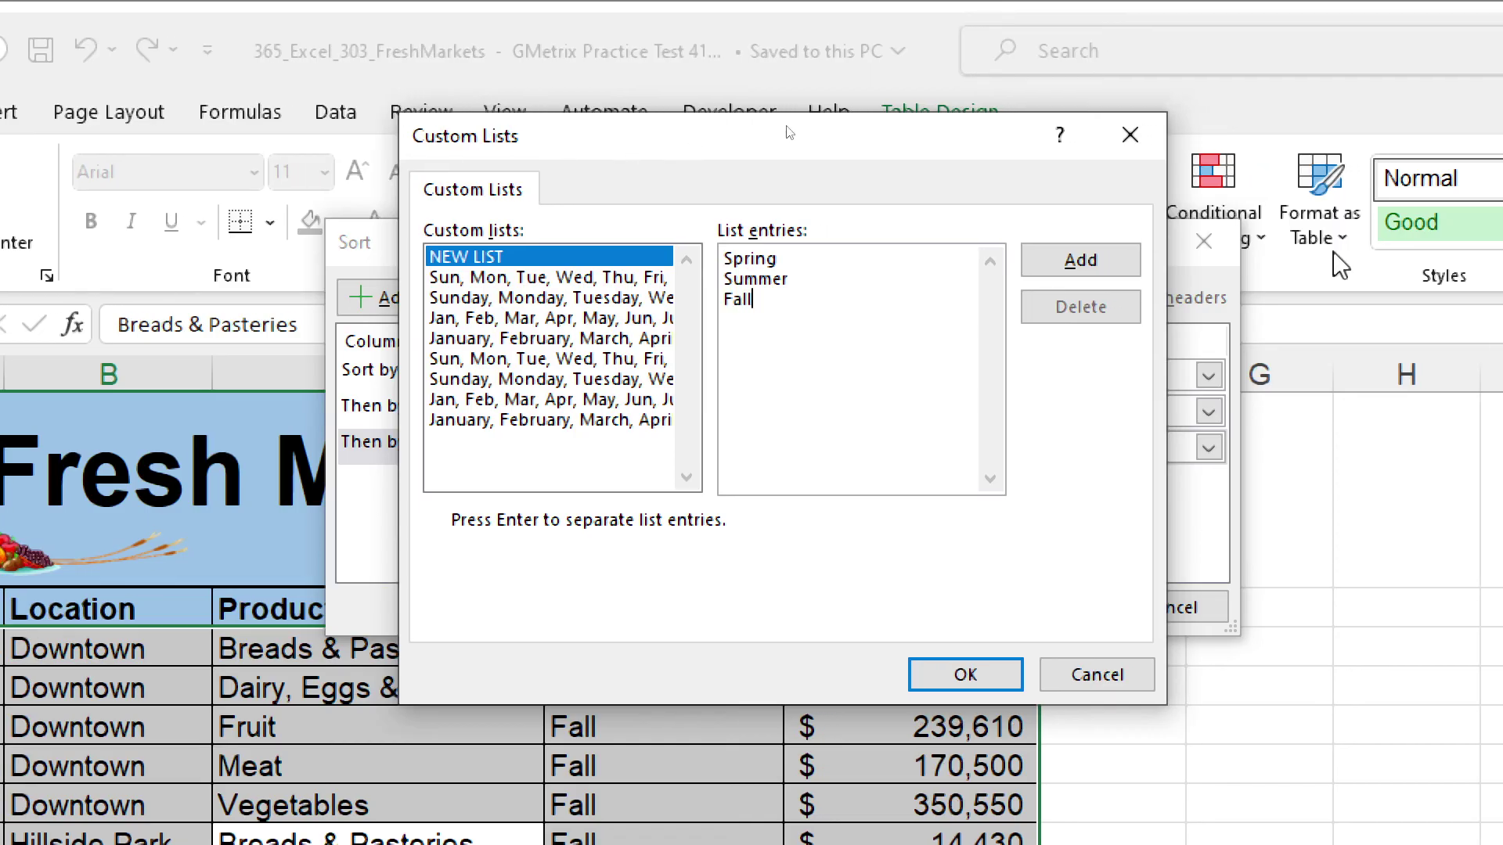
click(1084, 263)
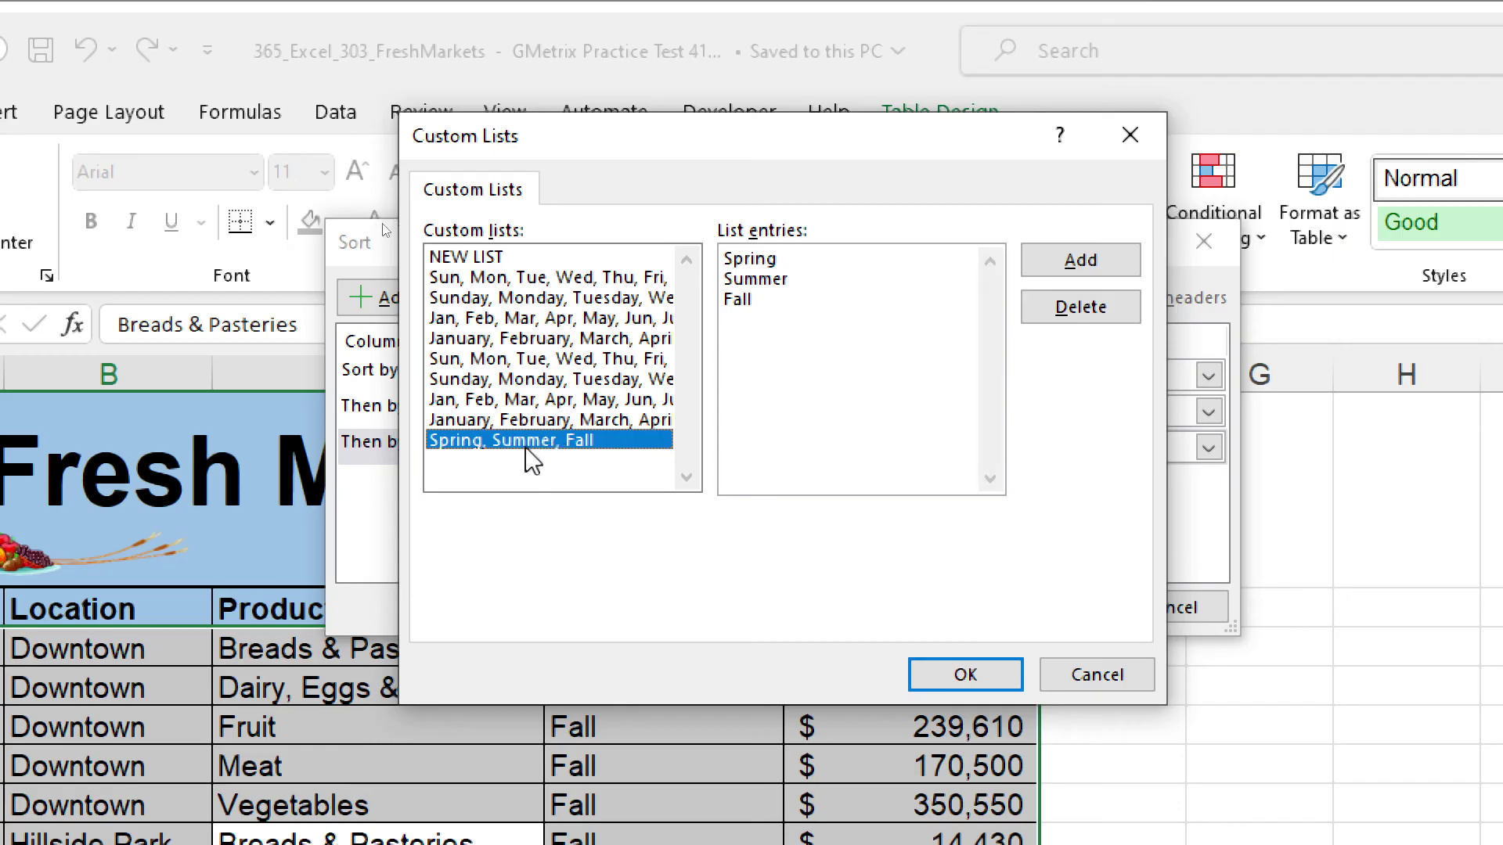
Step: Apply the Spring, Summer, Fall order, run the three-level sort, and mark Task 5 complete
click(971, 677)
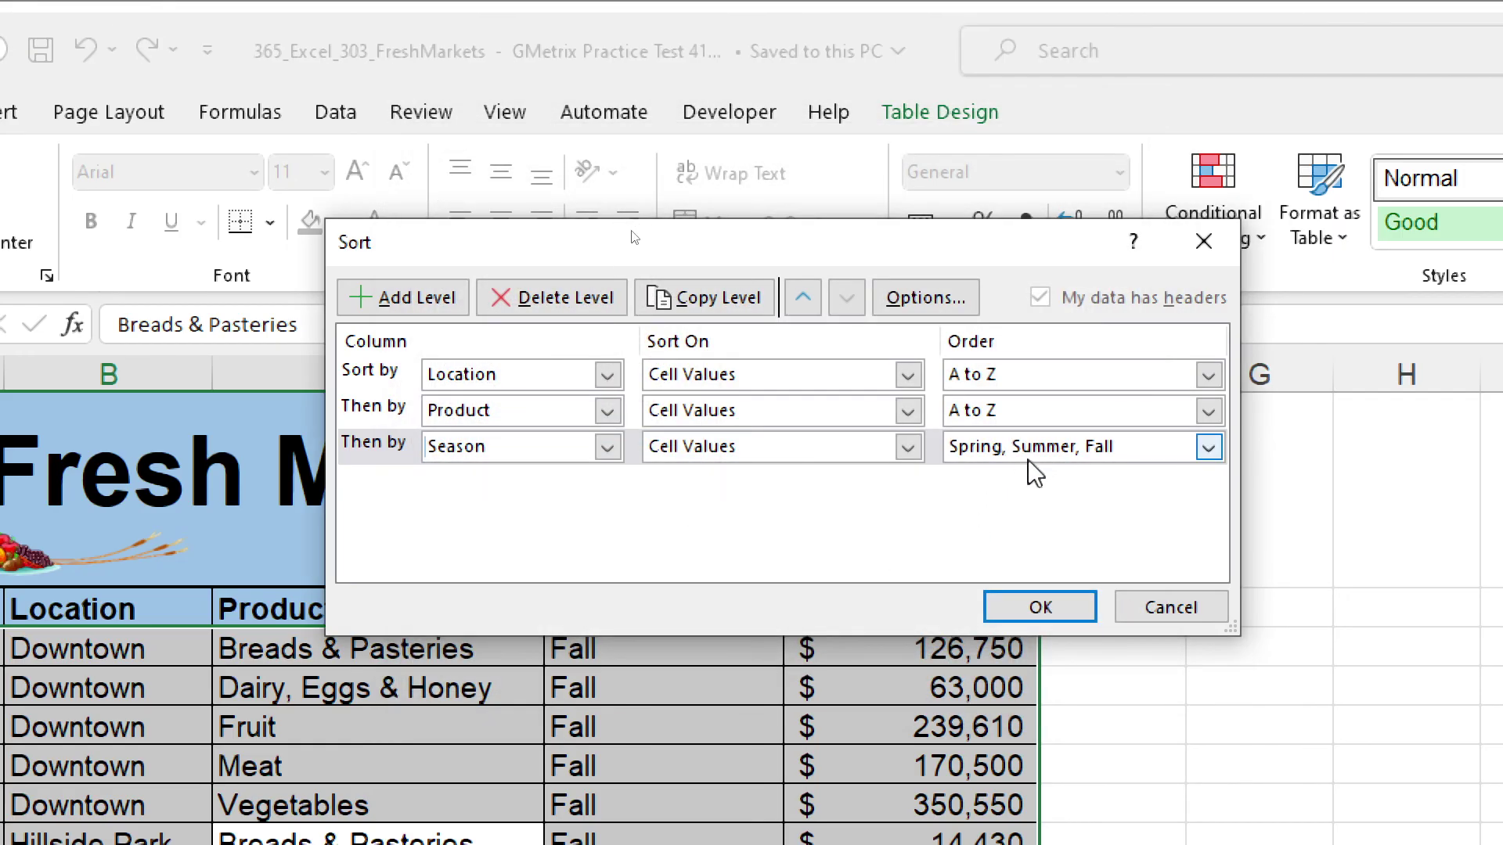
click(1021, 608)
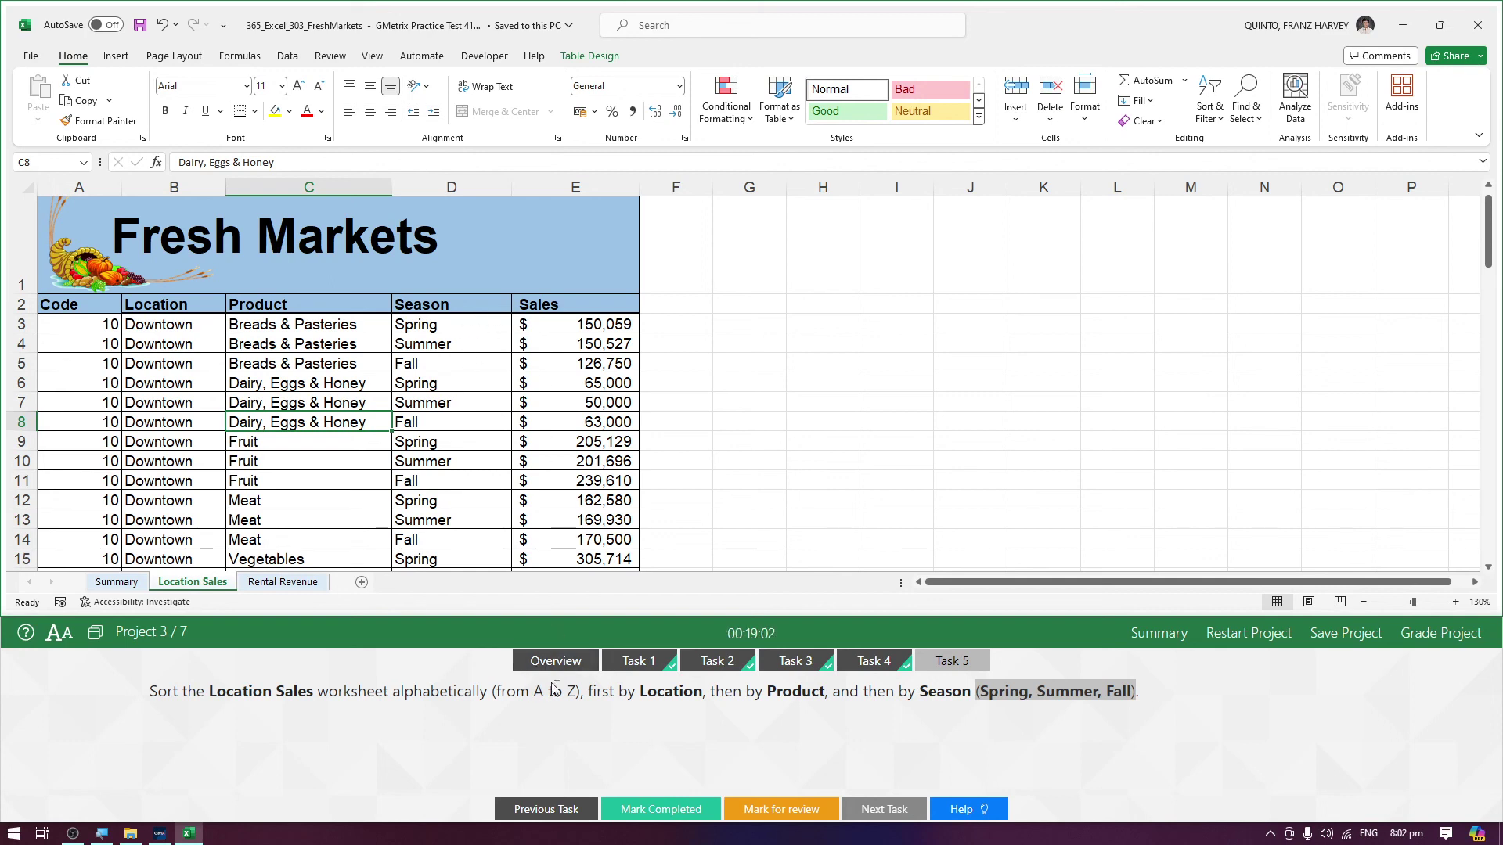
click(661, 810)
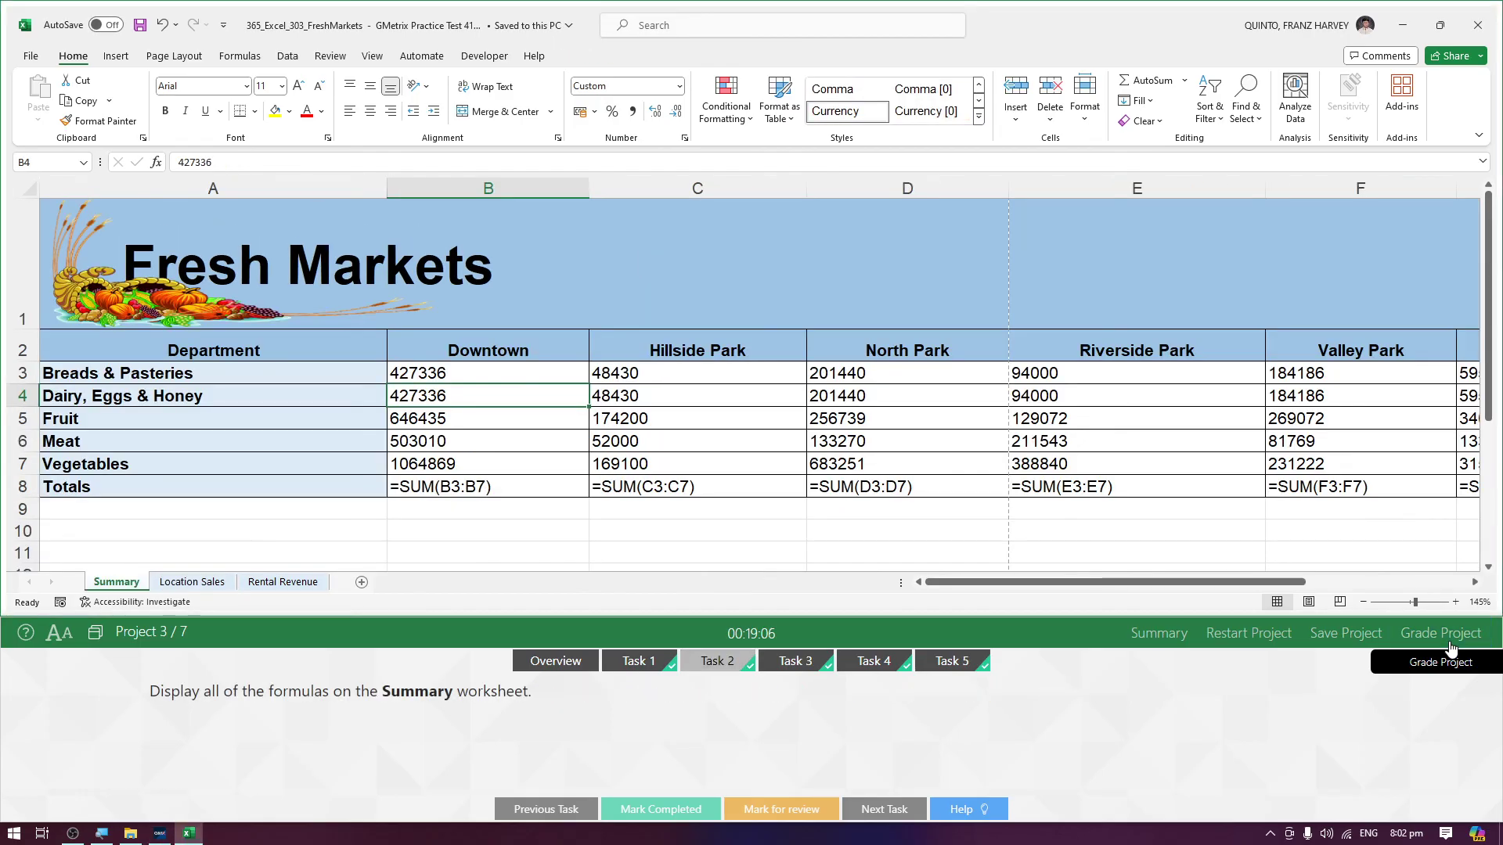
Step: Grade the Fresh Markets project, confirm all five tasks are correct, and move to the next project
click(1450, 643)
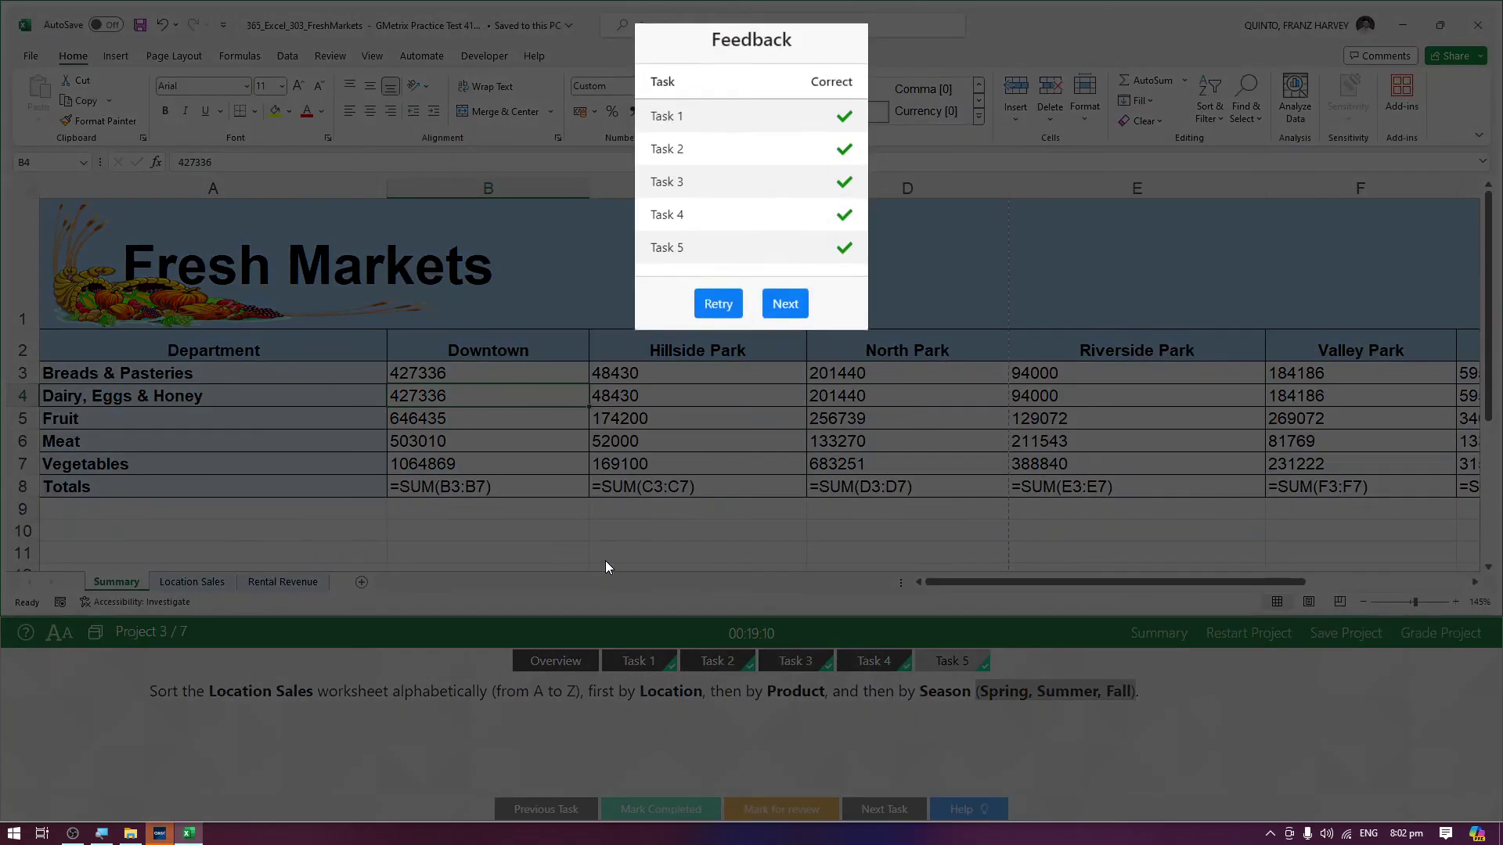
click(782, 306)
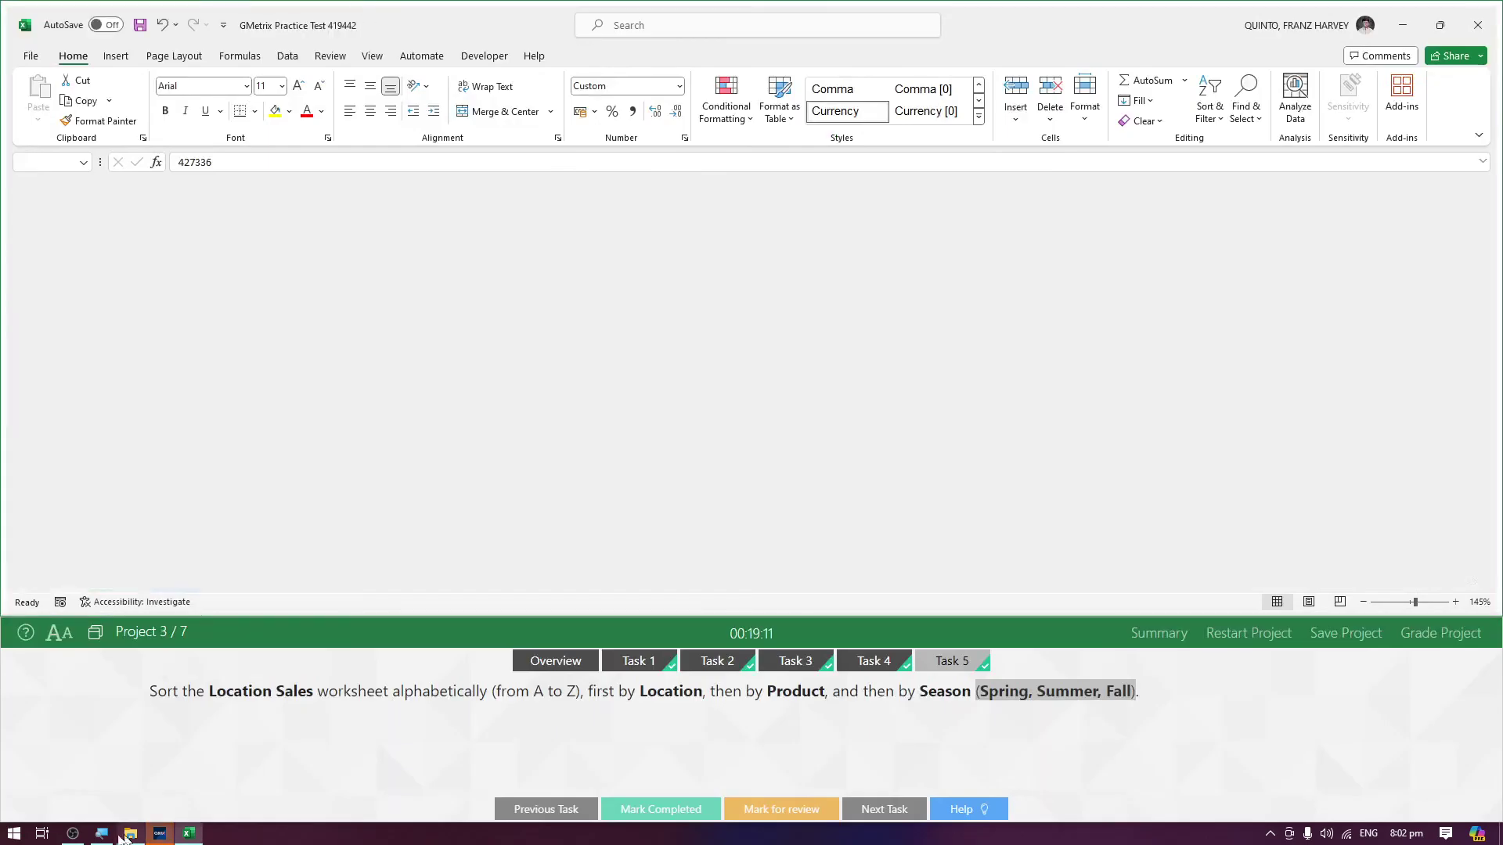